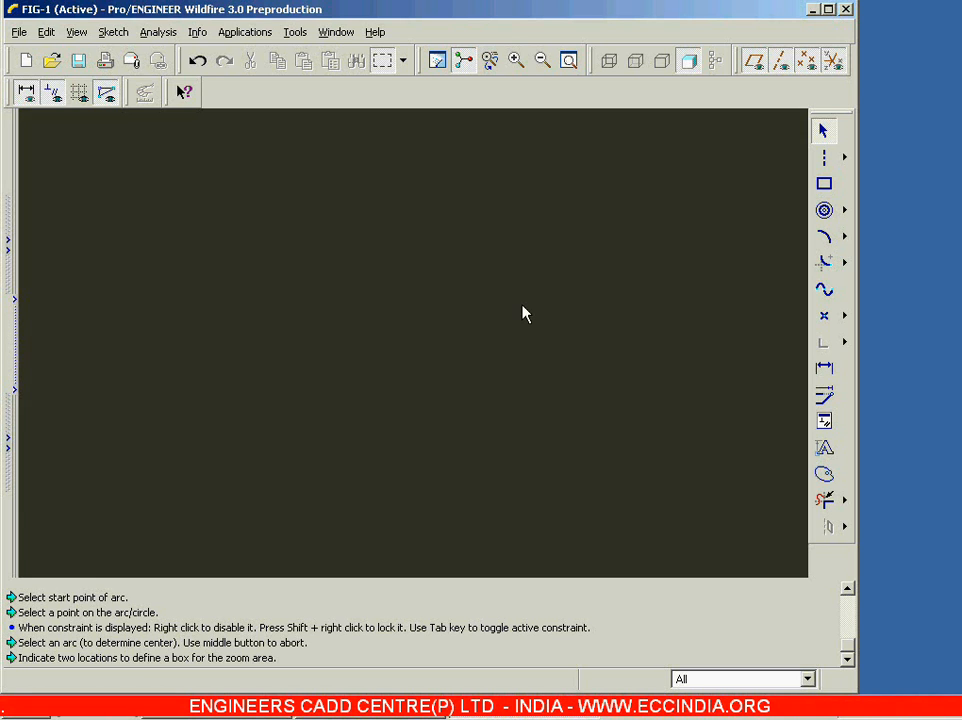
Step: Draw a large circle through three freely placed points in the empty sketch, using the 3-point circle command
{"action": "left_click", "coordinate": [844, 210]}
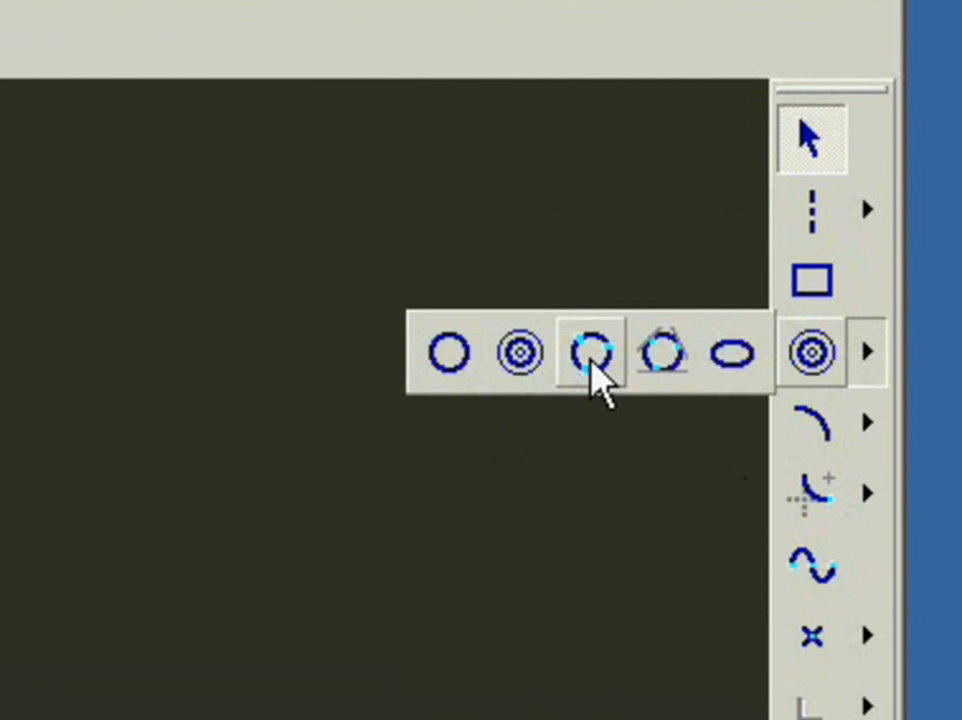
{"action": "left_click", "coordinate": [592, 355]}
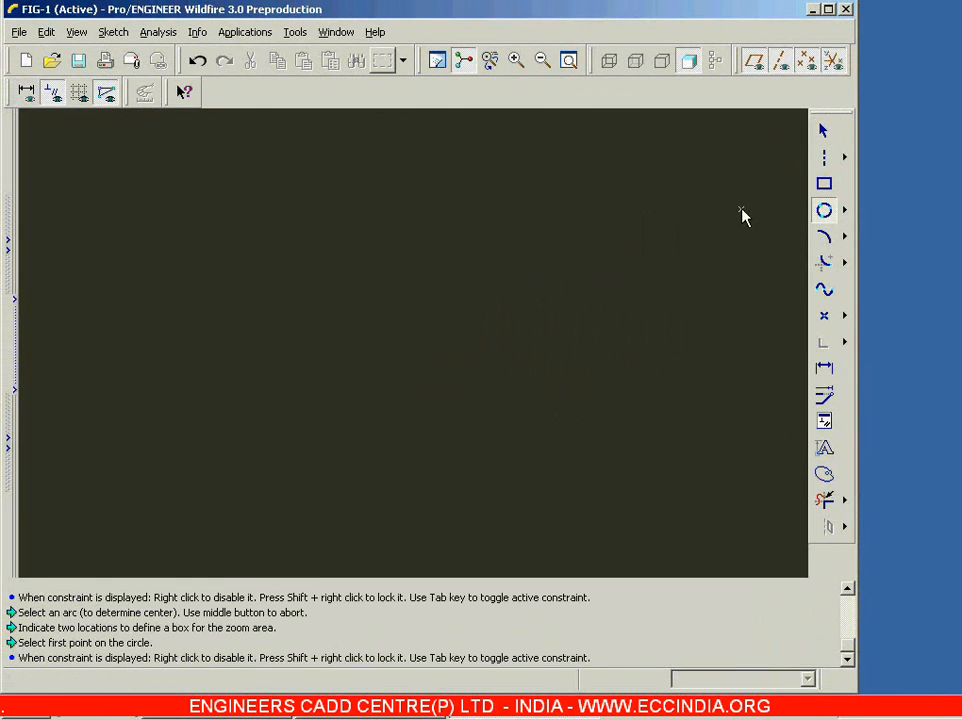
{"action": "left_click", "coordinate": [200, 236]}
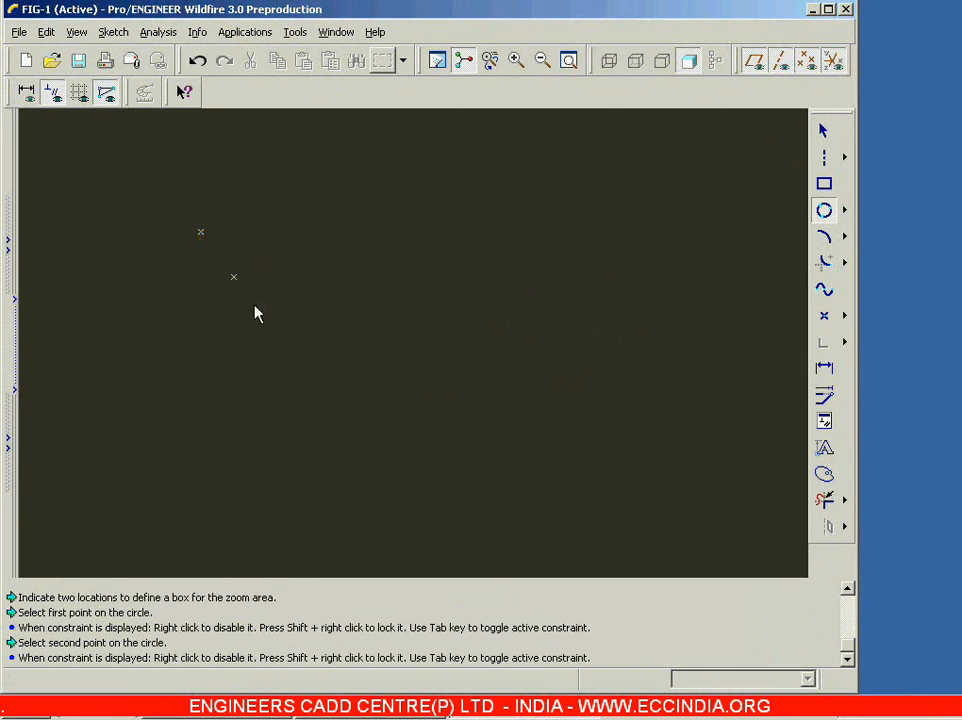
{"action": "left_click", "coordinate": [411, 452]}
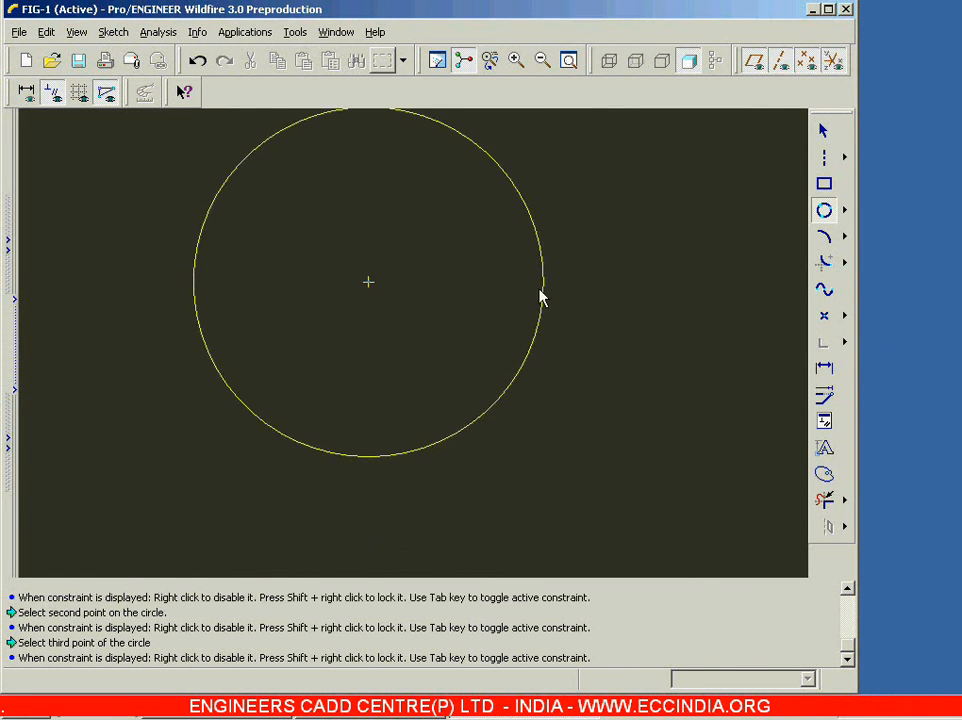
{"action": "left_click", "coordinate": [517, 314]}
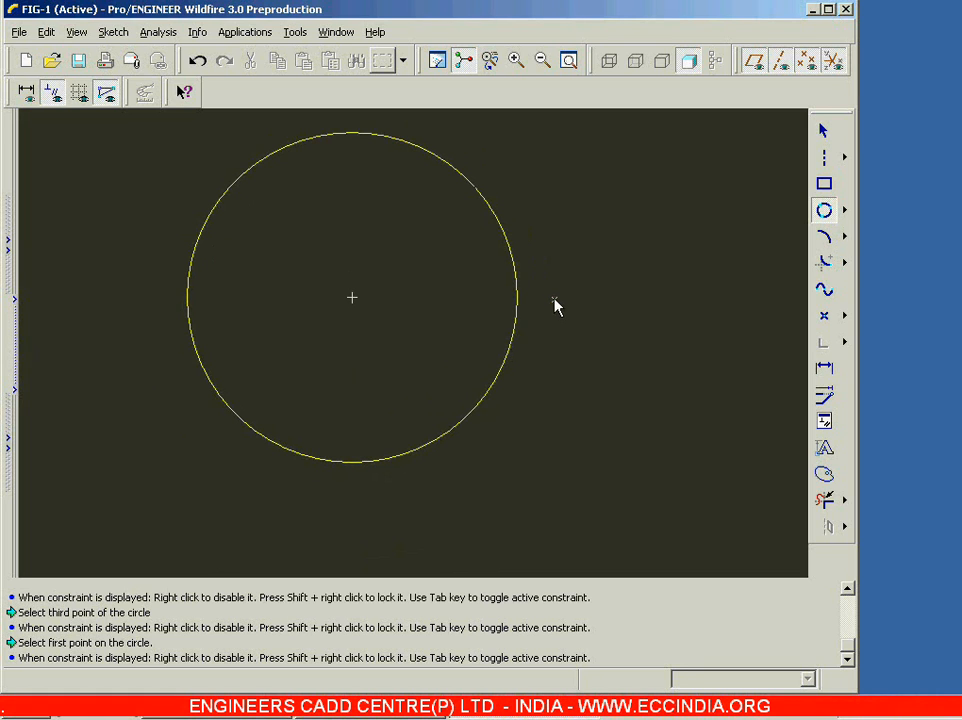
Step: Delete the large three-point circle from the sketch
{"action": "left_click", "coordinate": [823, 130]}
{"action": "left_click", "coordinate": [516, 286]}
{"action": "key", "text": "Delete"}
Step: Sketch three separate lines pointing towards a common centre: slanted ones about 37 and 41 long and a vertical one about 24 long below
{"action": "left_click", "coordinate": [846, 166]}
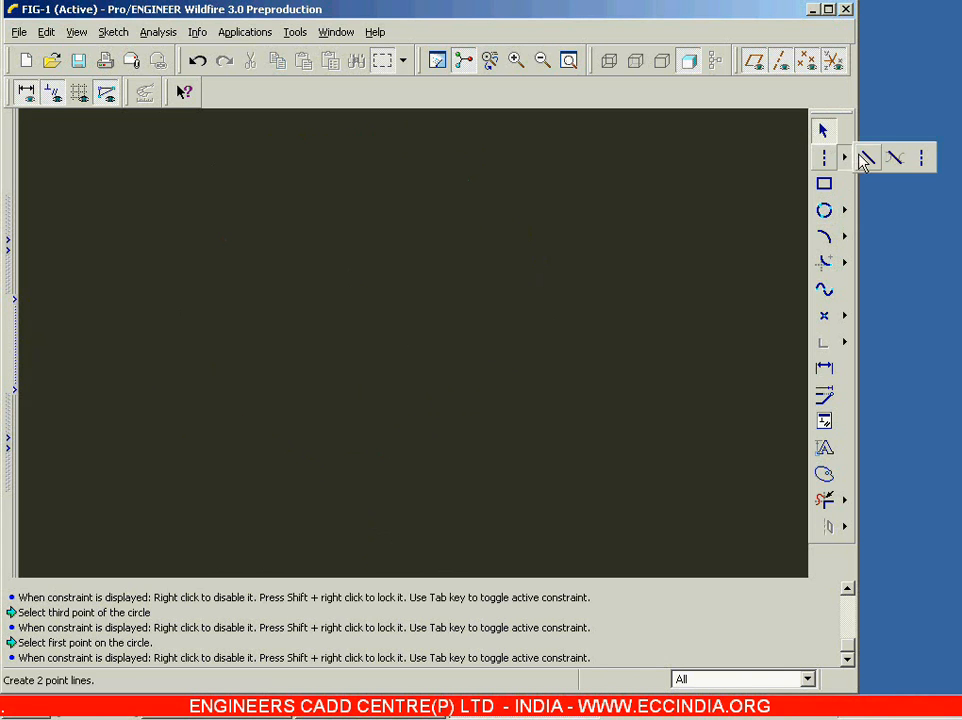
{"action": "left_click", "coordinate": [891, 157]}
{"action": "left_click", "coordinate": [156, 181]}
{"action": "left_click", "coordinate": [261, 268]}
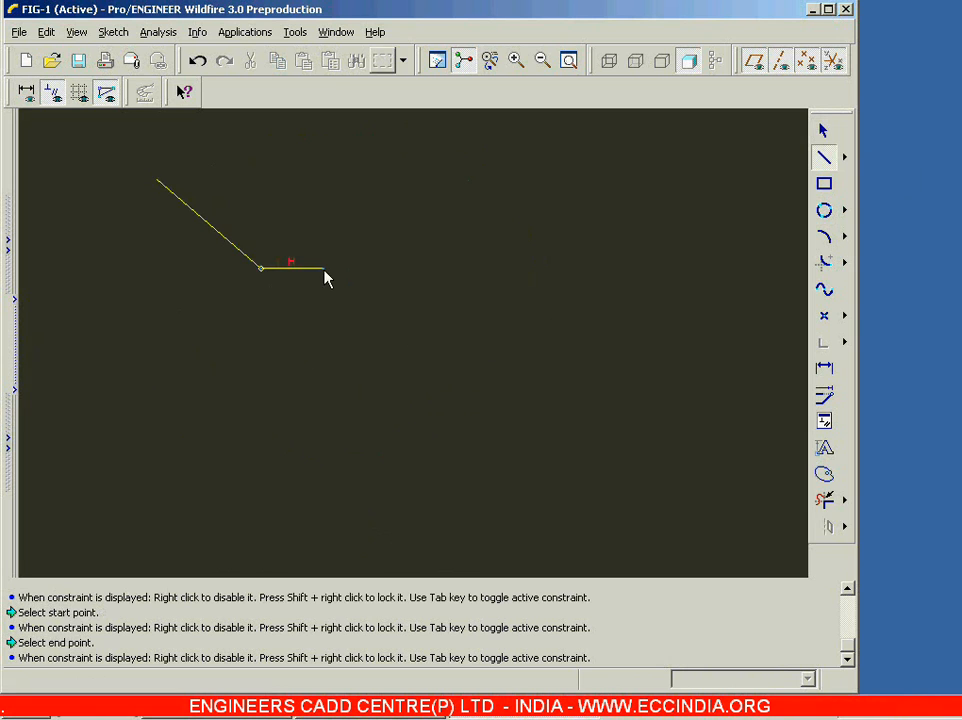
{"action": "middle_click", "coordinate": [455, 297]}
{"action": "left_click", "coordinate": [514, 287]}
{"action": "left_click", "coordinate": [624, 179]}
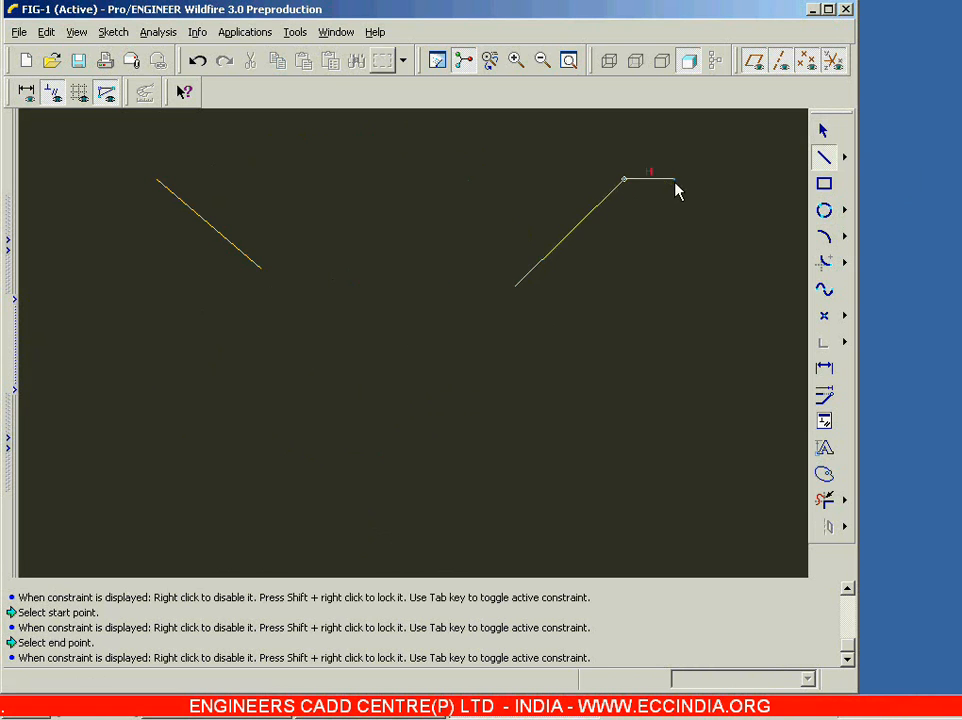
{"action": "middle_click", "coordinate": [664, 259]}
{"action": "left_click", "coordinate": [383, 455]}
{"action": "left_click", "coordinate": [383, 545]}
{"action": "middle_click", "coordinate": [455, 515]}
{"action": "middle_click", "coordinate": [455, 515]}
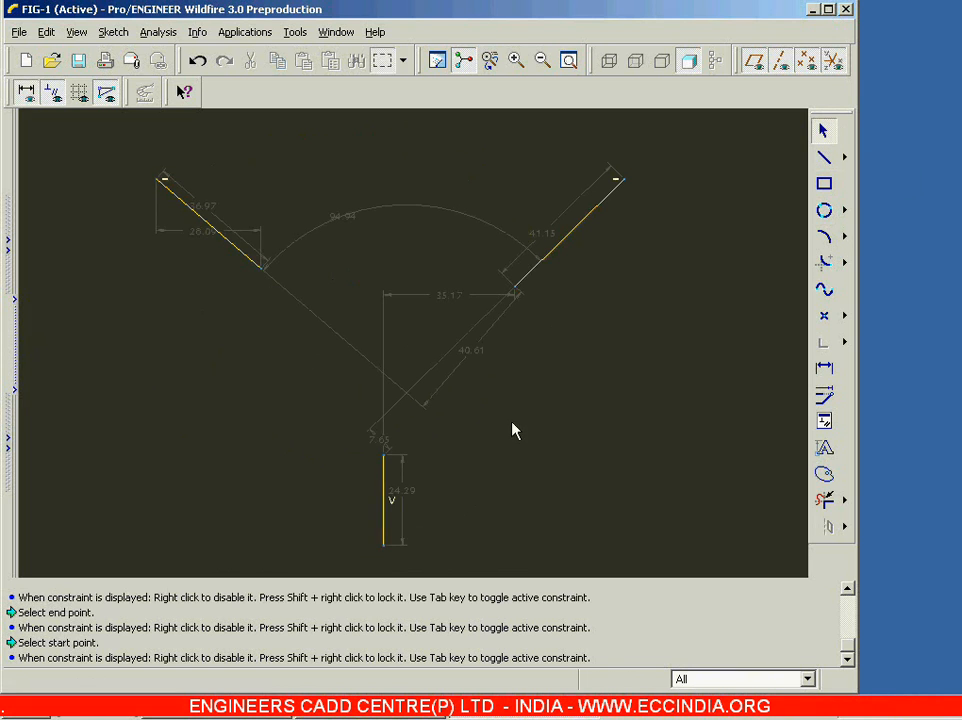
Step: Draw a three-point circle through the inner endpoints of the two slanted lines and the upper endpoint of the vertical line
{"action": "left_click", "coordinate": [824, 210]}
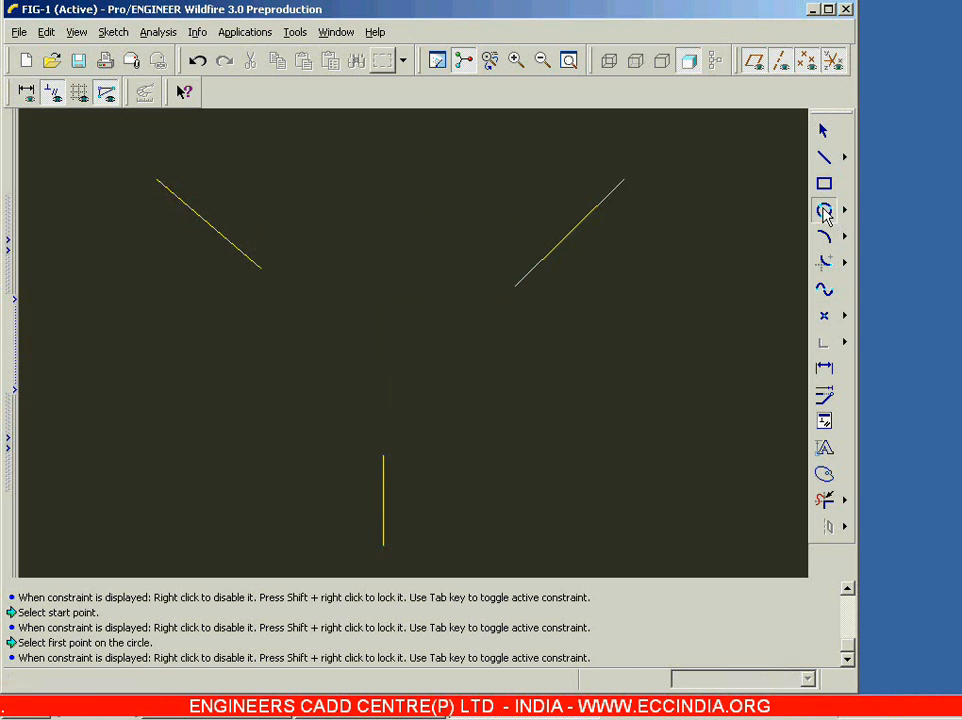
{"action": "left_click", "coordinate": [261, 268]}
{"action": "left_click", "coordinate": [515, 287]}
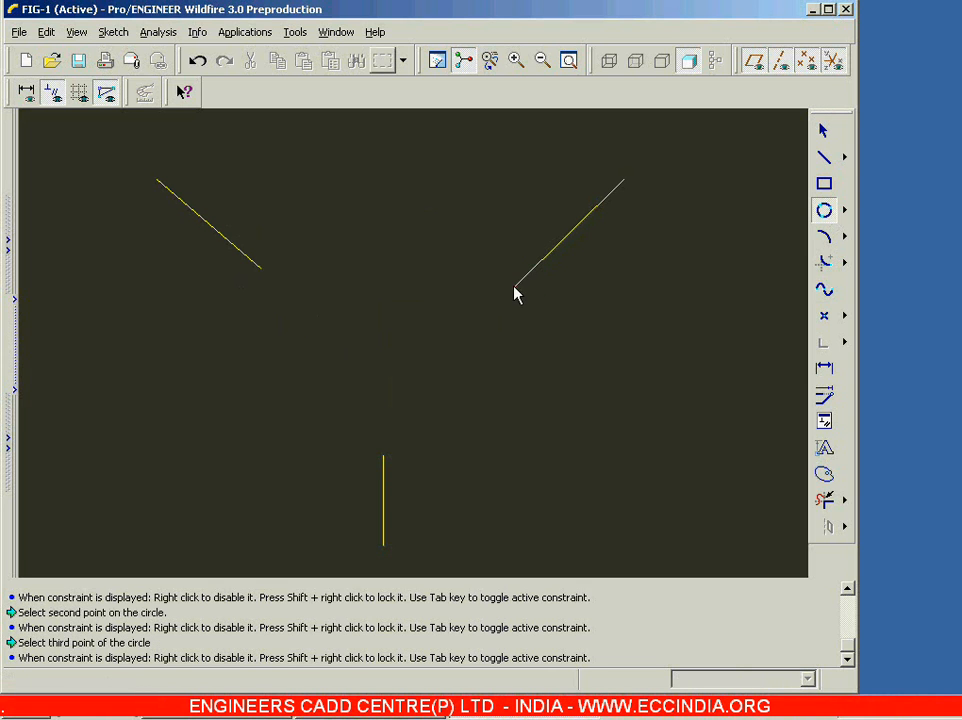
{"action": "left_click", "coordinate": [383, 456]}
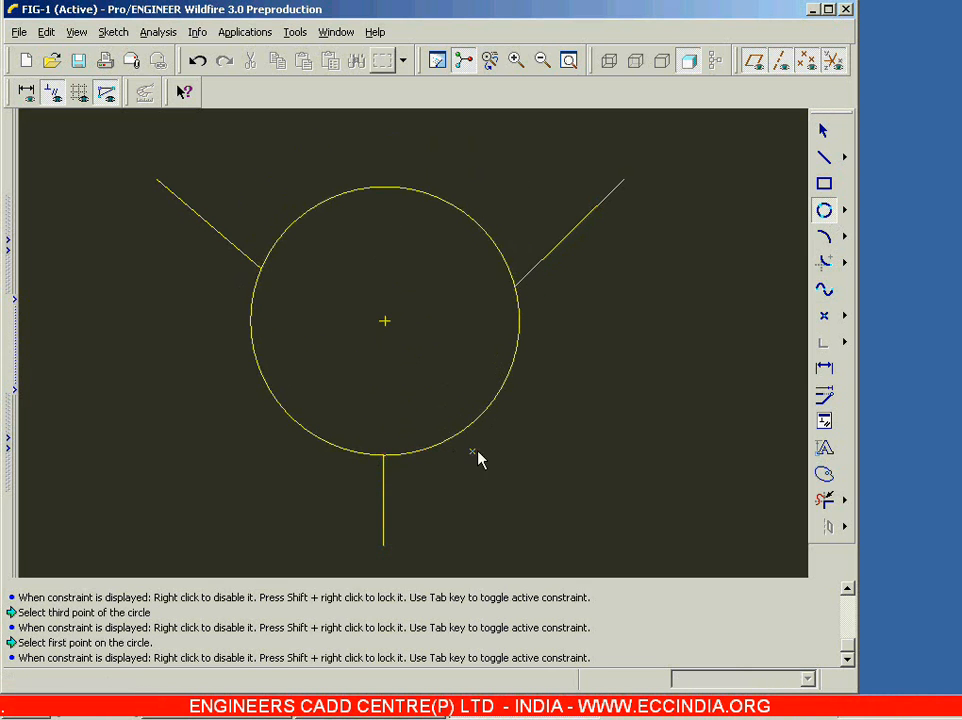
{"action": "left_click", "coordinate": [824, 130]}
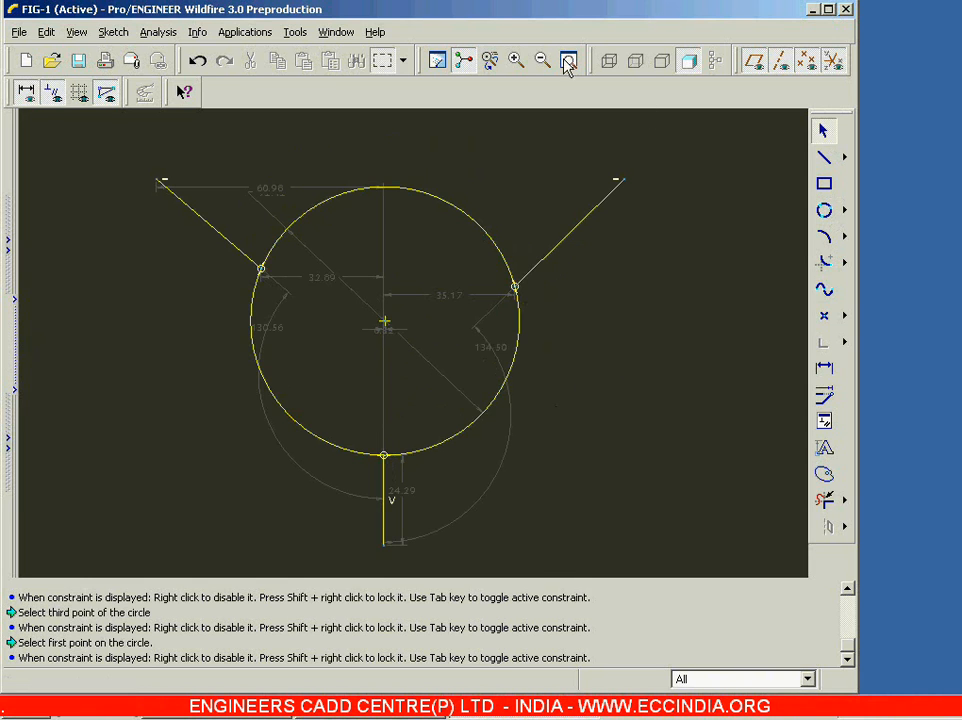
Step: Delete the circle and all three lines to clear the sketch
{"action": "left_click", "coordinate": [491, 248]}
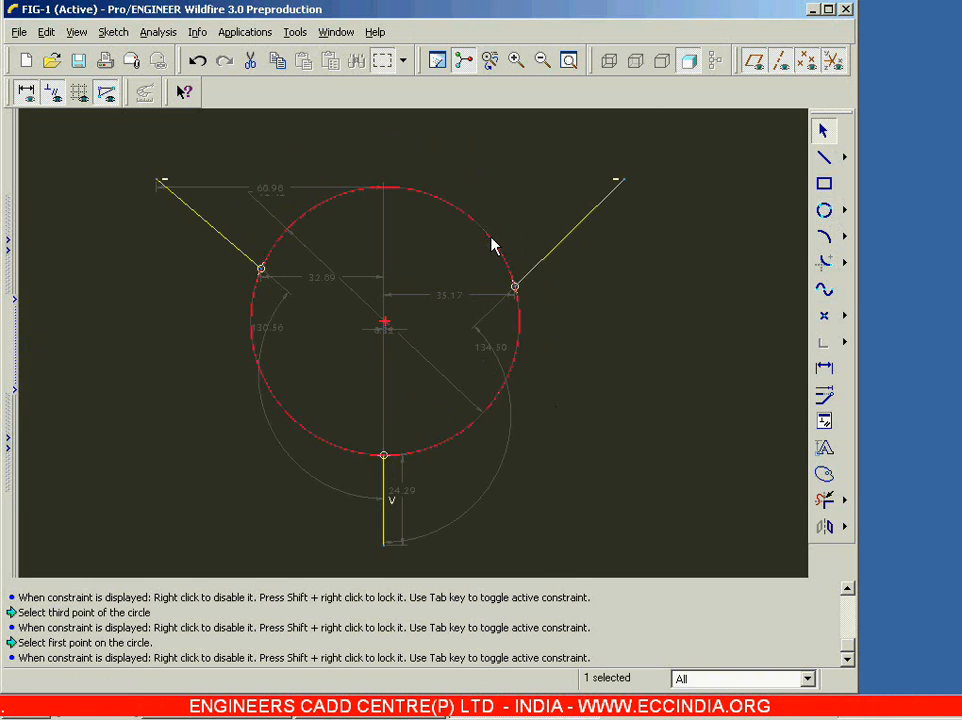
{"action": "key", "text": "Delete"}
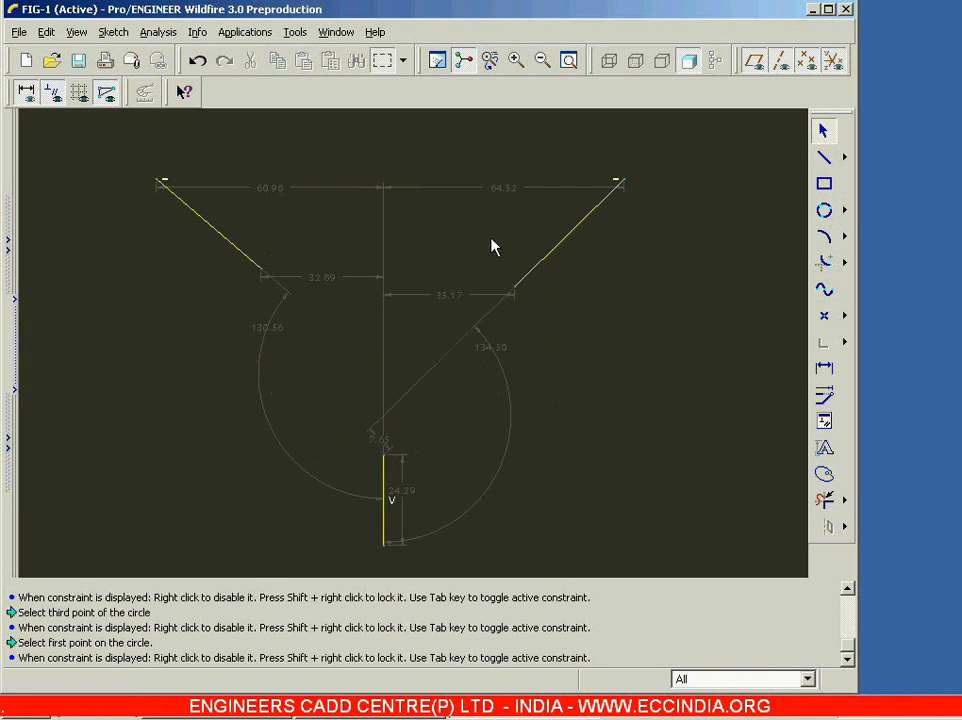
{"action": "left_click", "coordinate": [845, 211]}
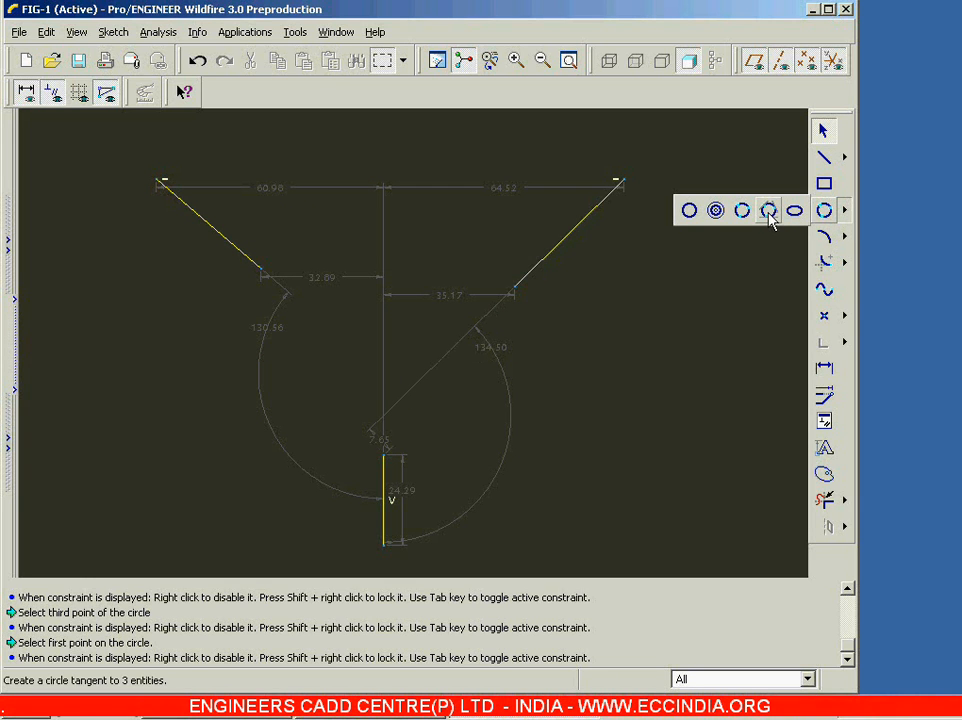
{"action": "left_click", "coordinate": [729, 288]}
{"action": "mouse_move", "coordinate": [92, 144]}
{"action": "left_mouse_down"}
{"action": "mouse_move", "coordinate": [293, 361]}
{"action": "mouse_move", "coordinate": [629, 575]}
{"action": "mouse_move", "coordinate": [667, 558]}
{"action": "left_mouse_up"}
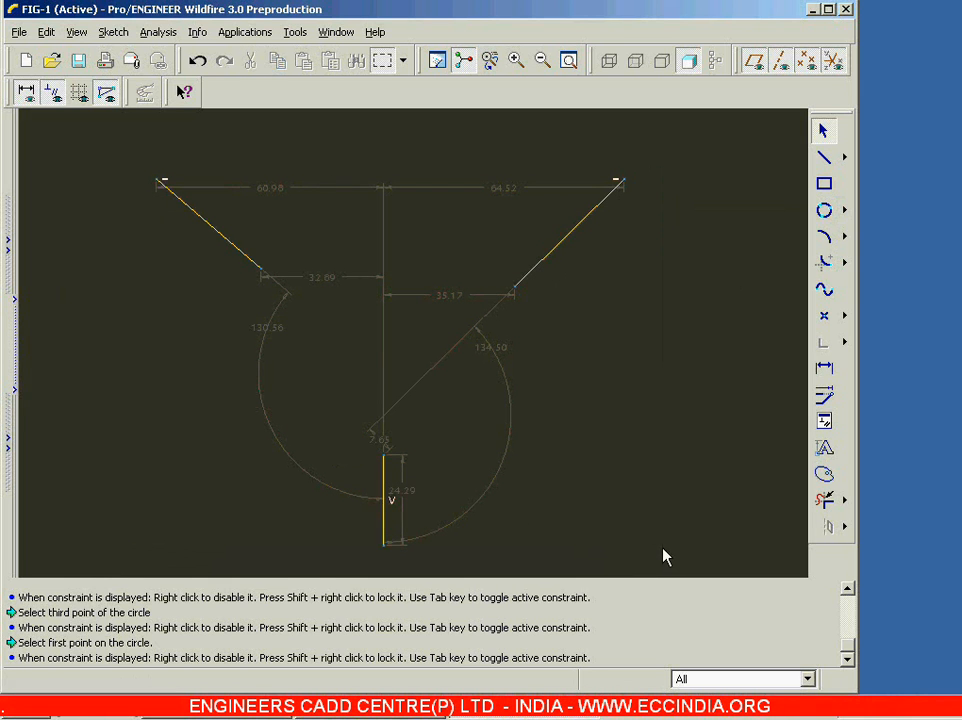
{"action": "mouse_move", "coordinate": [113, 148]}
{"action": "left_mouse_down"}
{"action": "mouse_move", "coordinate": [565, 524]}
{"action": "mouse_move", "coordinate": [668, 563]}
{"action": "left_mouse_up"}
{"action": "key", "text": "Delete"}
Step: Sketch three separate centre-point circles in a triangular arrangement, with diameters of about 43 and 36 above and about 34 below
{"action": "left_click", "coordinate": [845, 210]}
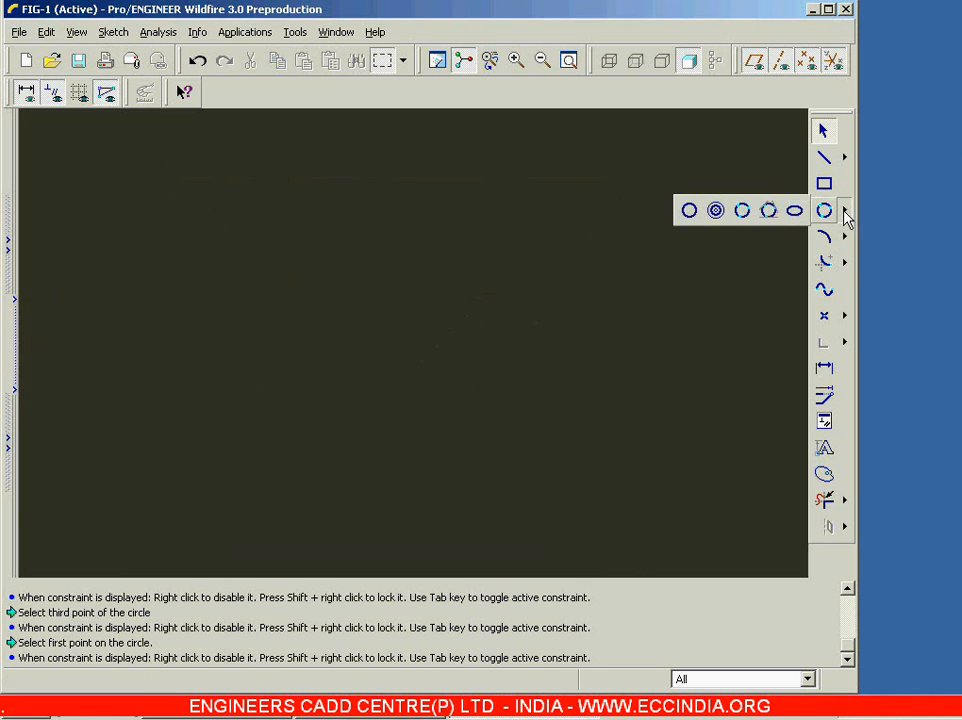
{"action": "left_click", "coordinate": [689, 212]}
{"action": "left_click", "coordinate": [190, 240]}
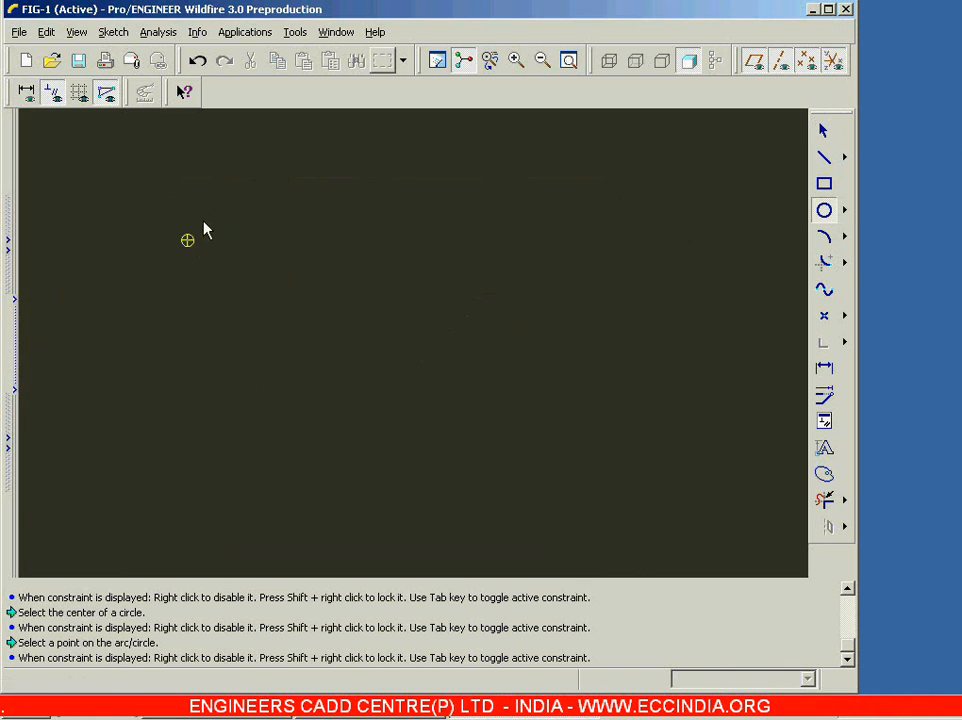
{"action": "left_click", "coordinate": [243, 183]}
{"action": "left_click", "coordinate": [575, 268]}
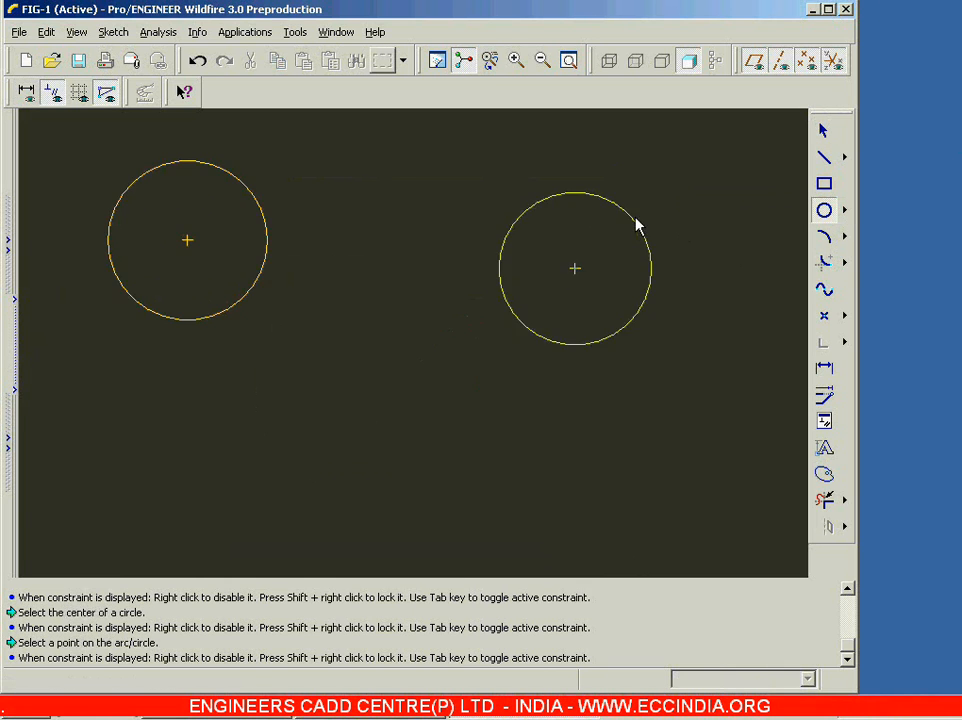
{"action": "left_click", "coordinate": [637, 243]}
{"action": "left_click", "coordinate": [352, 552]}
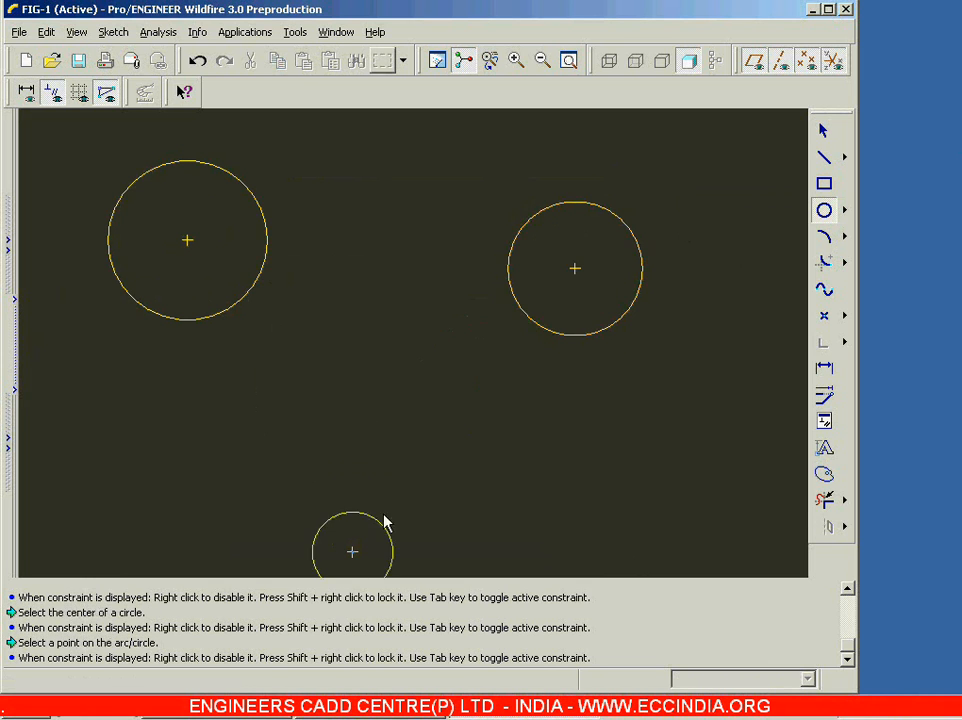
{"action": "left_click", "coordinate": [396, 508]}
{"action": "middle_click", "coordinate": [481, 451]}
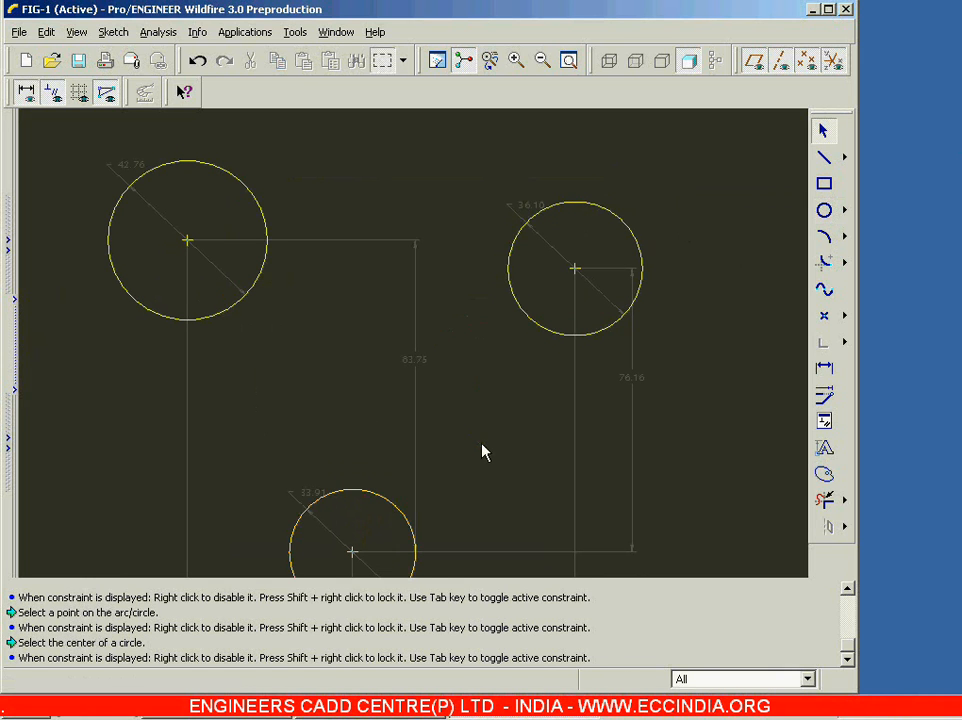
Step: Draw a circle tangent to the three existing circles, touching each one on its inward-facing side
{"action": "left_click", "coordinate": [845, 210]}
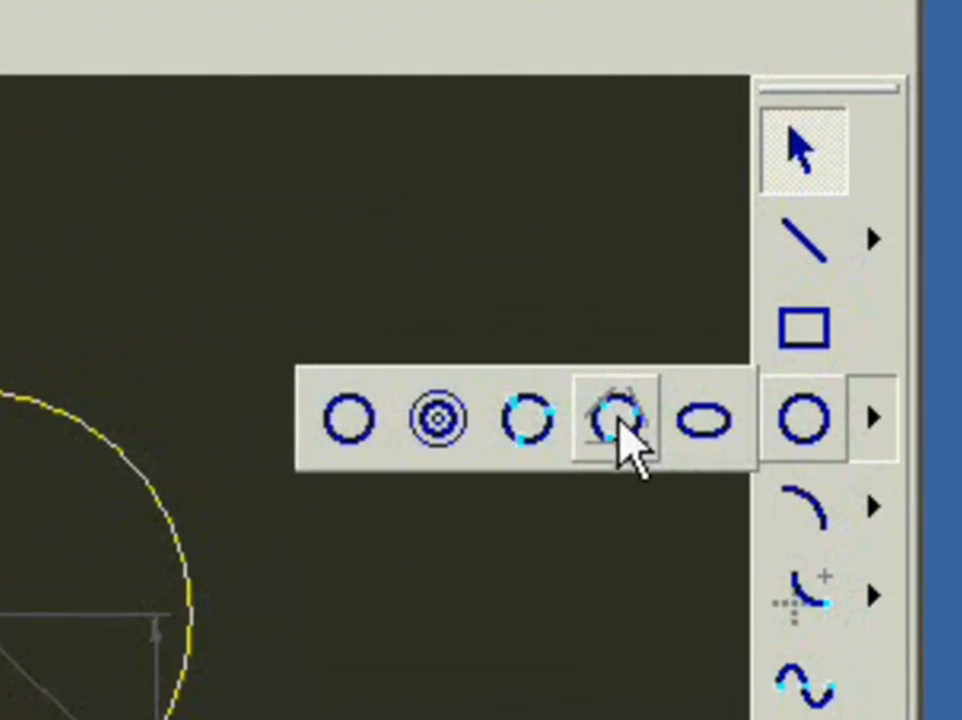
{"action": "left_click", "coordinate": [768, 211]}
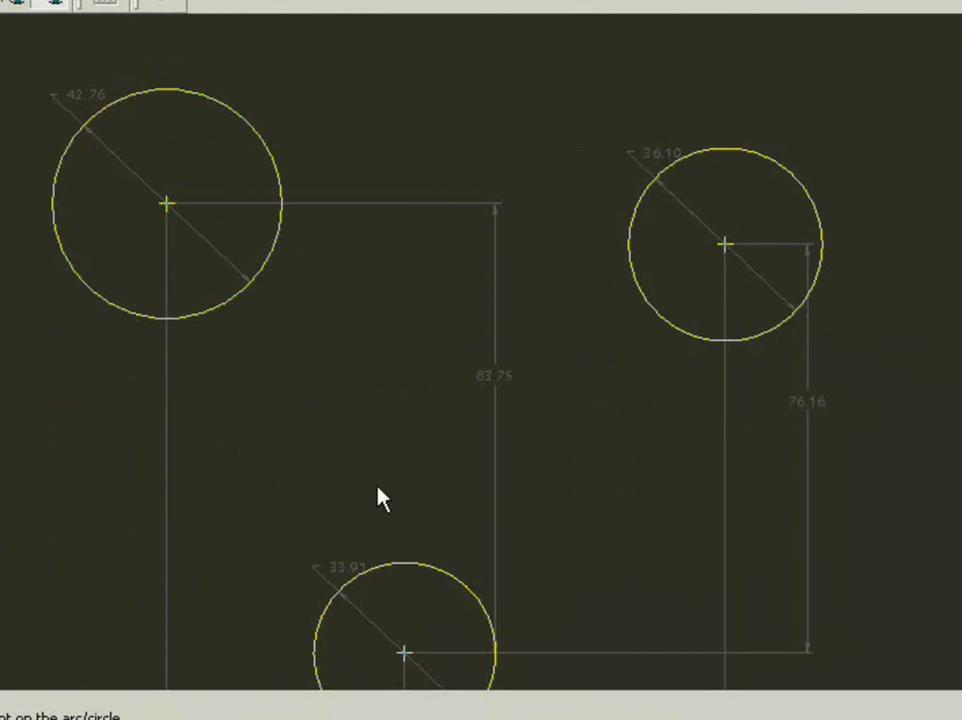
{"action": "left_click", "coordinate": [278, 255]}
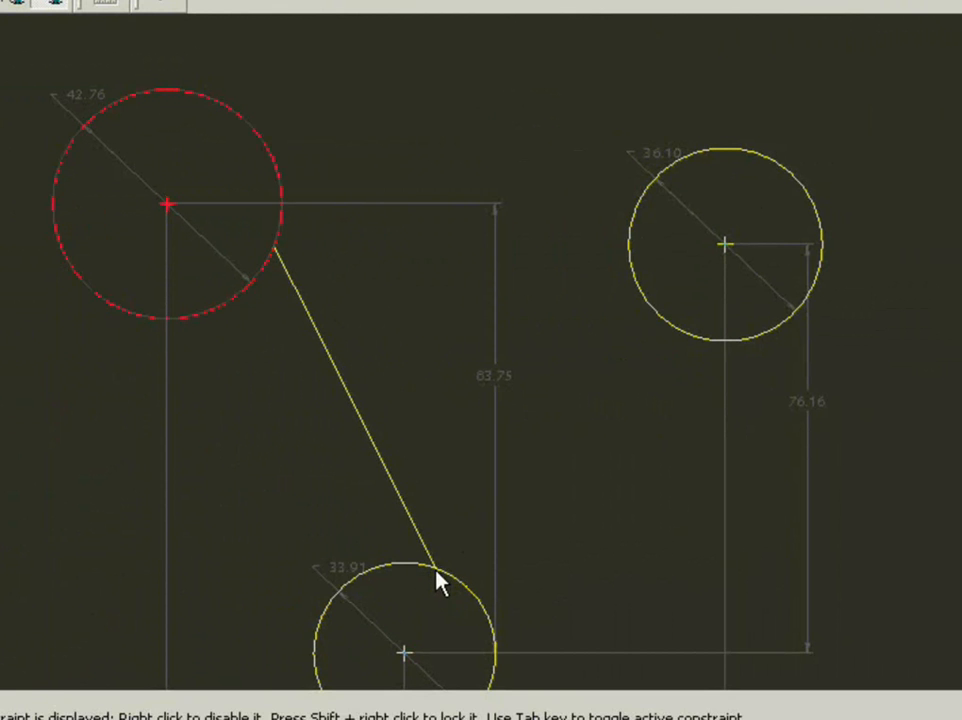
{"action": "left_click", "coordinate": [437, 576]}
{"action": "left_click", "coordinate": [635, 284]}
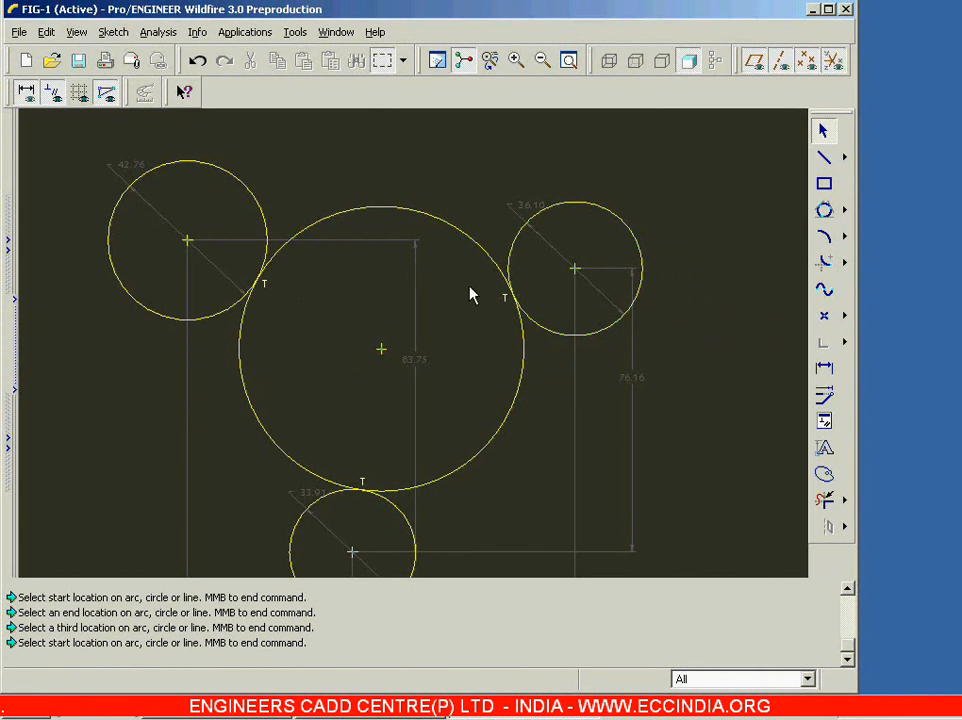
Step: Delete the tangent circle and the three surrounding circles to empty the sketch
{"action": "left_click", "coordinate": [479, 255]}
{"action": "key", "text": "Delete"}
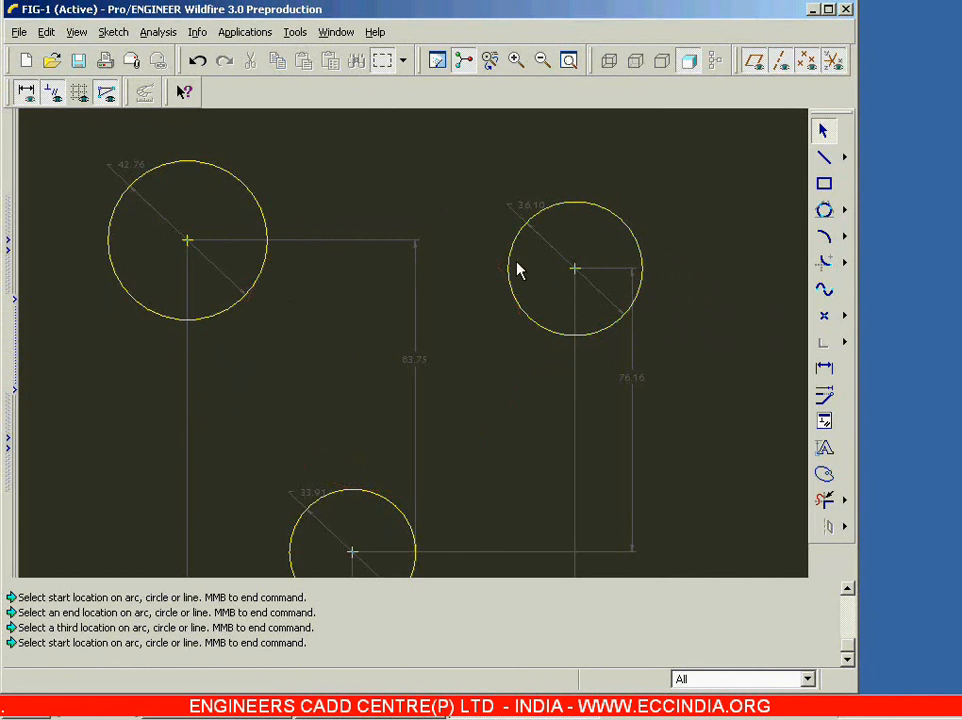
{"action": "left_click", "coordinate": [513, 258]}
{"action": "key", "text": "Delete"}
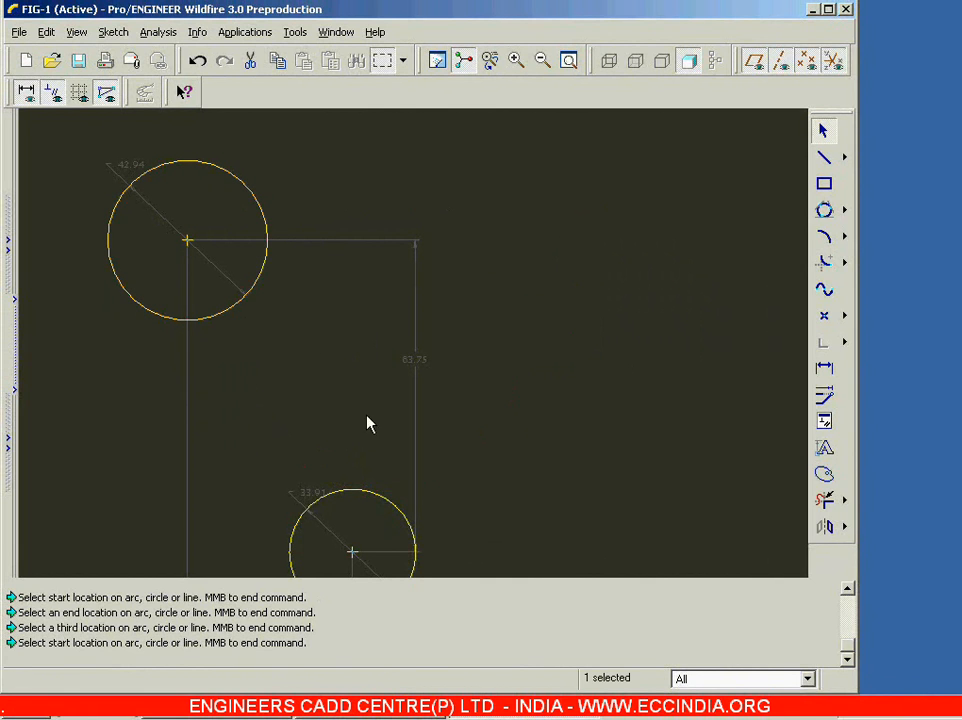
{"action": "left_click", "coordinate": [387, 502]}
{"action": "key", "text": "Delete"}
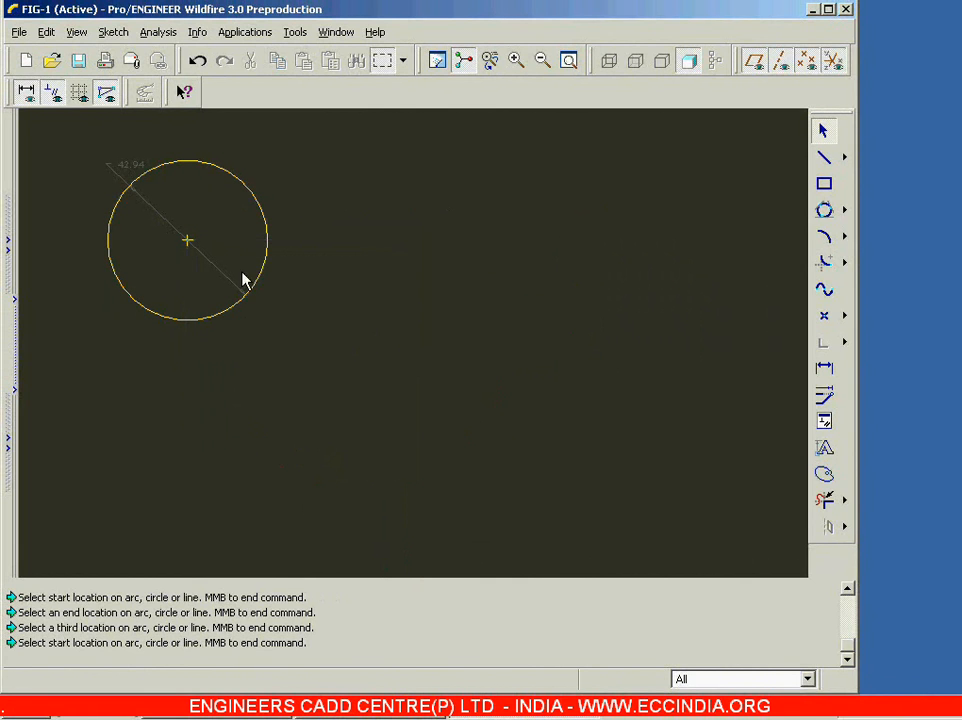
{"action": "left_click", "coordinate": [266, 261]}
{"action": "key", "text": "Delete"}
Step: Sketch two separate slanted lines diverging downward, about 63 long on one side and about 62 long on the other
{"action": "left_click", "coordinate": [824, 157]}
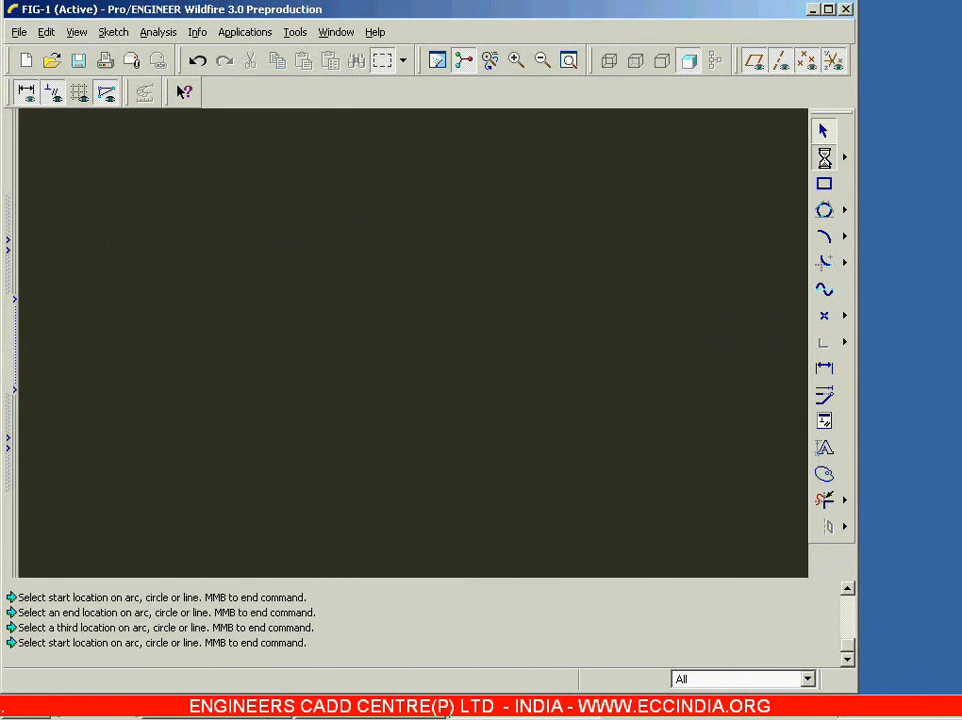
{"action": "left_click", "coordinate": [331, 165]}
{"action": "left_click", "coordinate": [213, 330]}
{"action": "middle_click", "coordinate": [213, 330]}
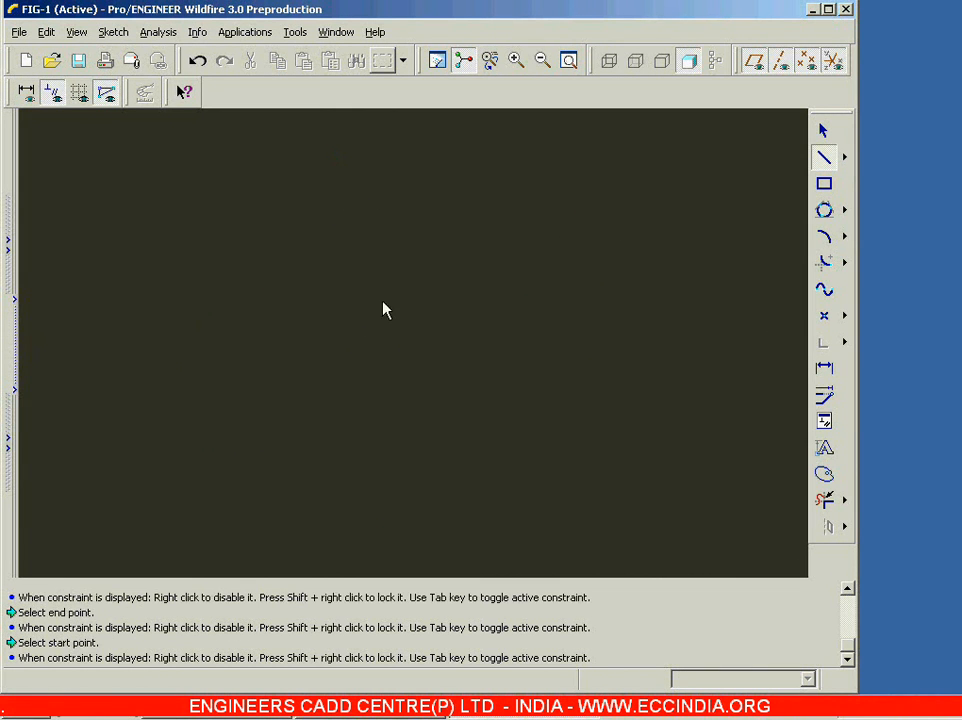
{"action": "left_click", "coordinate": [480, 165]}
{"action": "left_click", "coordinate": [670, 305]}
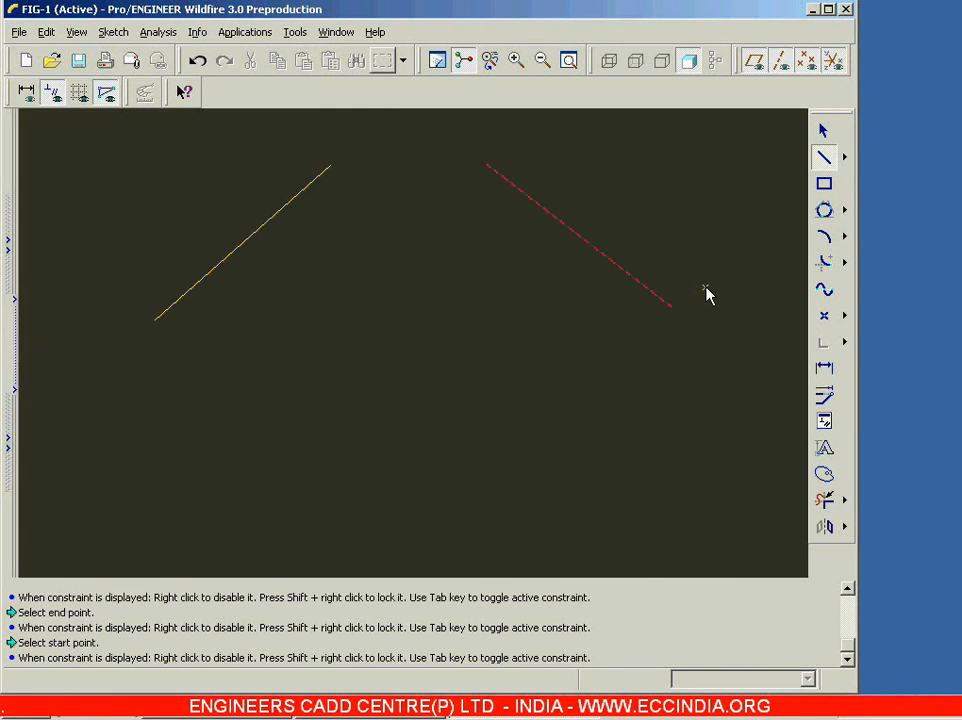
{"action": "middle_click", "coordinate": [709, 294]}
Step: Sketch a centre-point circle about 49 in diameter below and between the two slanted lines
{"action": "left_click", "coordinate": [845, 210]}
{"action": "left_click", "coordinate": [689, 210]}
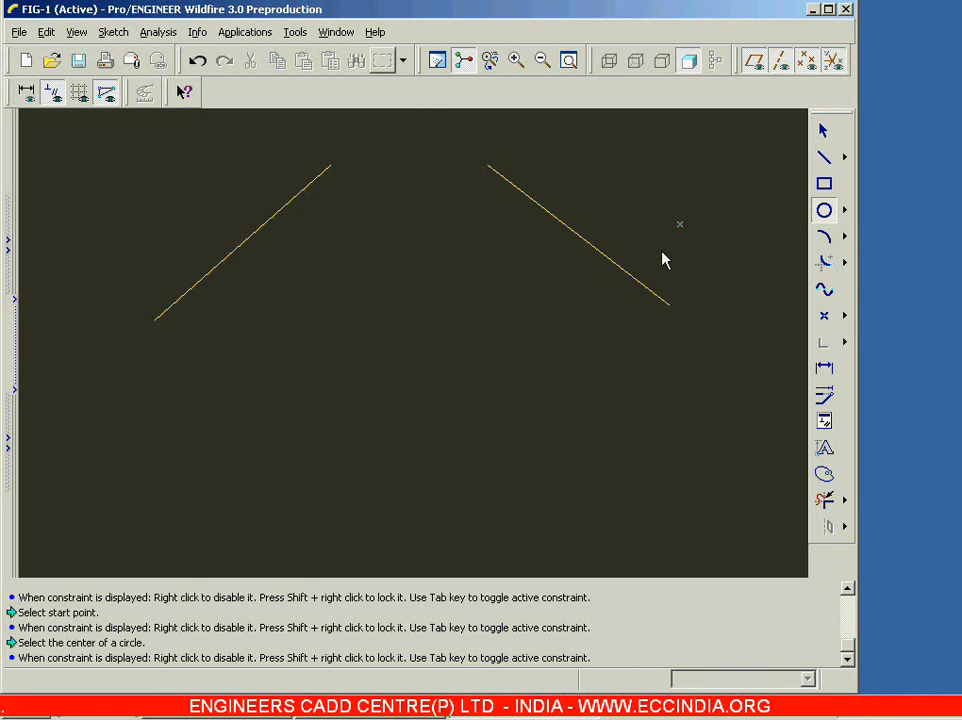
{"action": "left_click", "coordinate": [393, 533]}
{"action": "left_click", "coordinate": [445, 463]}
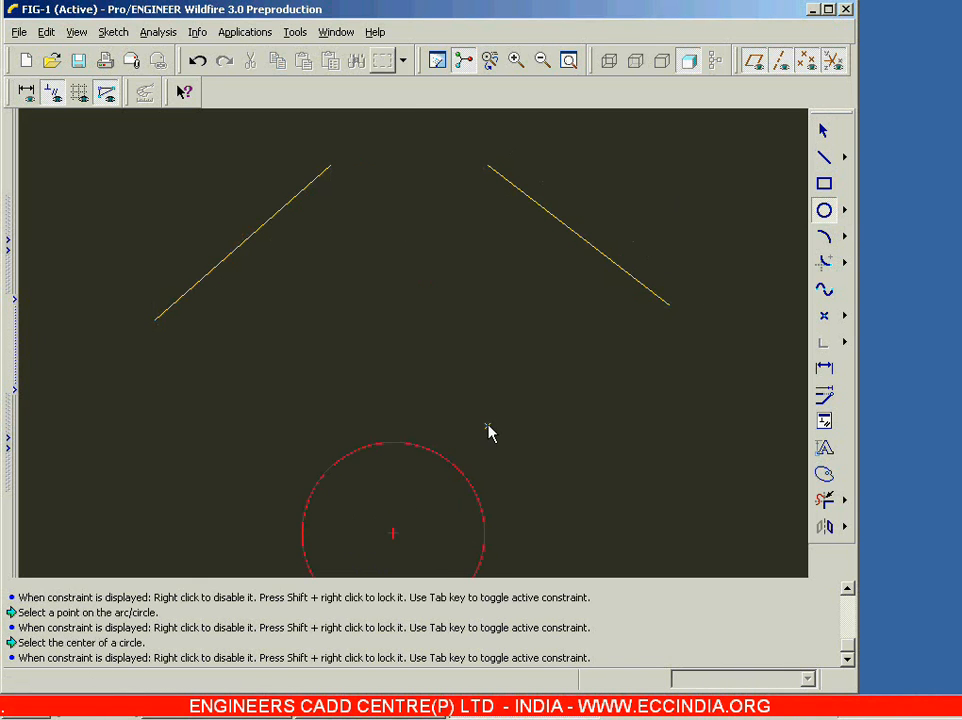
{"action": "middle_click", "coordinate": [487, 432]}
Step: Draw a 3-tangent circle touching both slanted lines and the top of the existing circle
{"action": "left_click", "coordinate": [845, 210]}
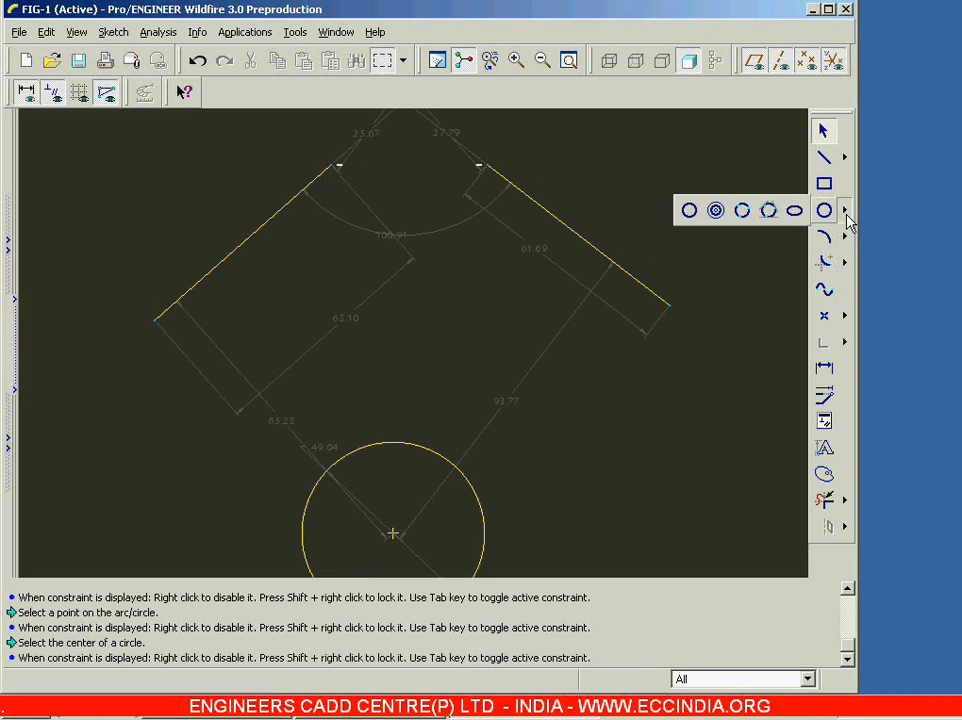
{"action": "left_click", "coordinate": [768, 209]}
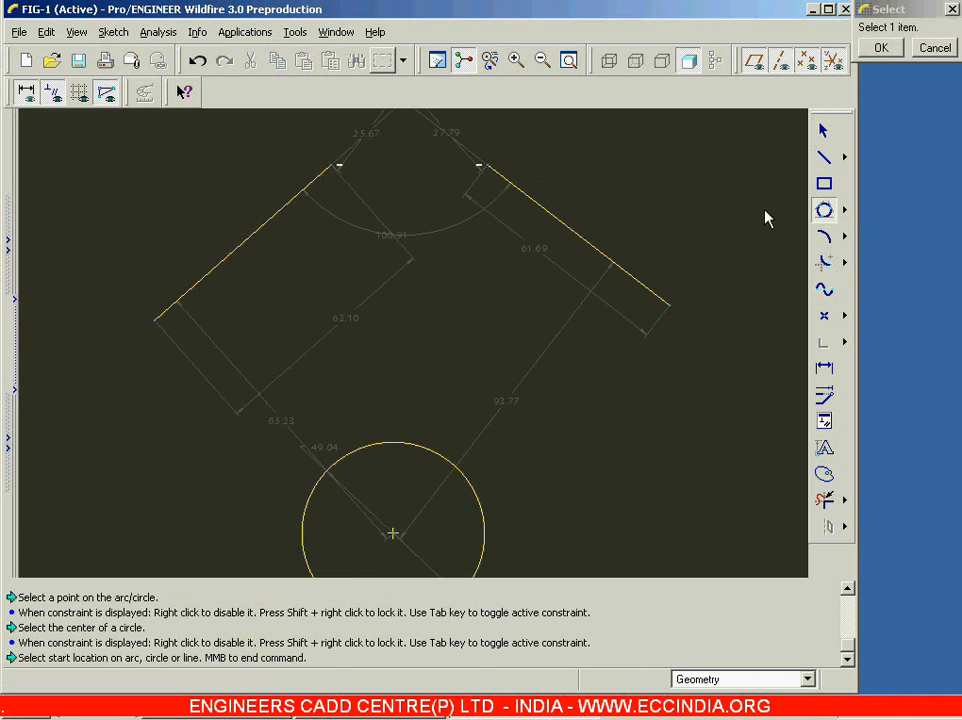
{"action": "left_click", "coordinate": [251, 241]}
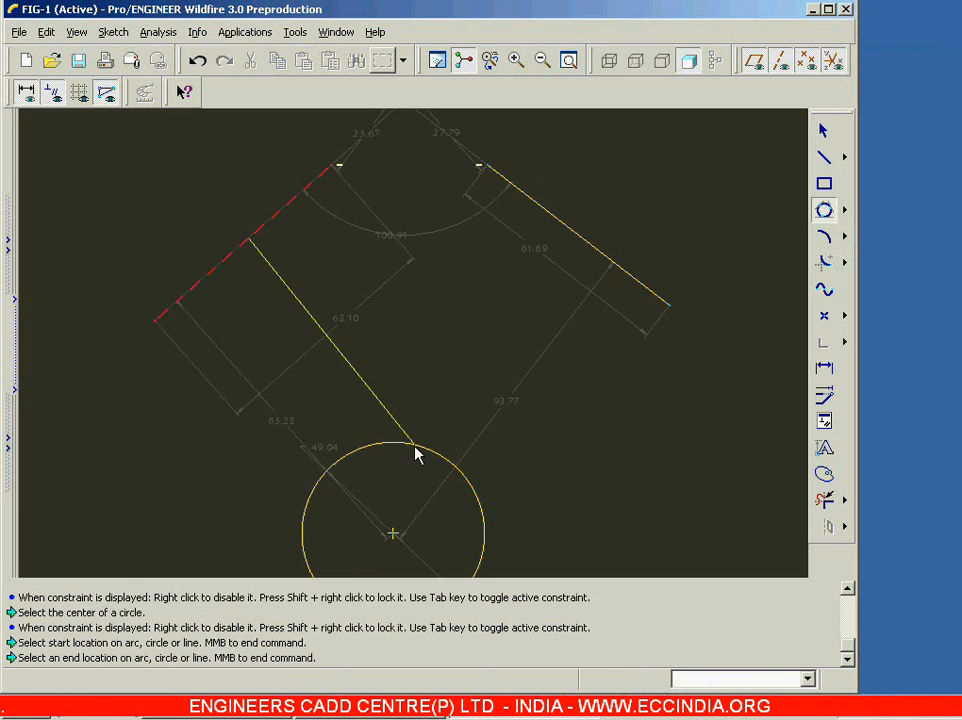
{"action": "left_click", "coordinate": [417, 454]}
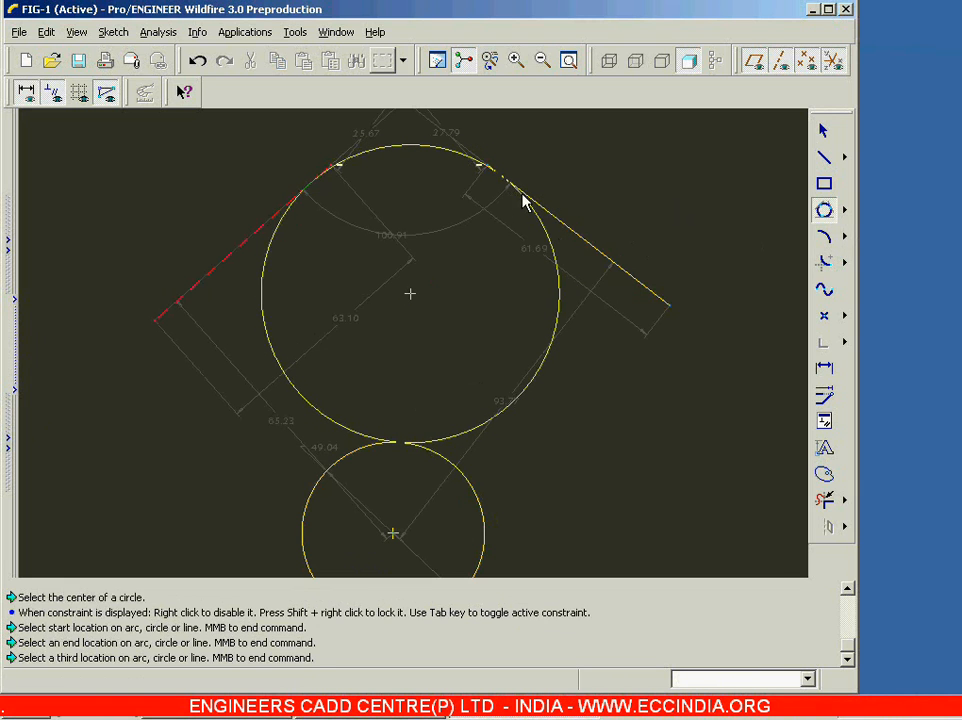
{"action": "left_click", "coordinate": [522, 204]}
{"action": "middle_click", "coordinate": [626, 426]}
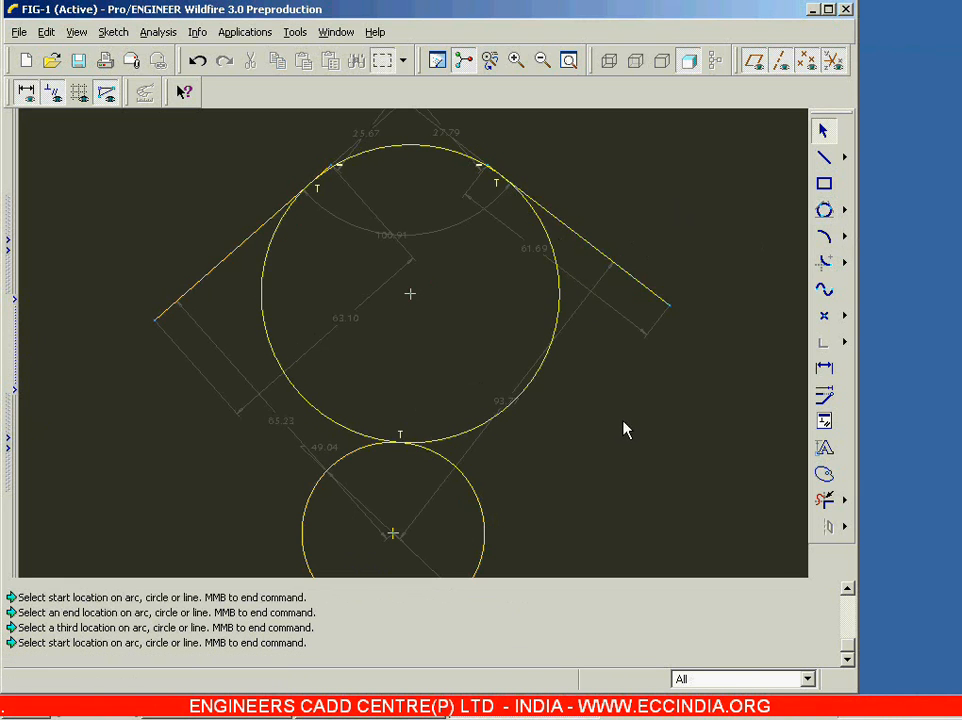
Step: Delete the tangent circle, the two slanted lines and the remaining circle to empty the sketch
{"action": "left_click", "coordinate": [560, 322]}
{"action": "key", "text": "Delete"}
{"action": "scroll", "coordinate": [338, 346], "scroll_direction": "down", "scroll_amount": 2}
{"action": "scroll", "coordinate": [338, 346], "scroll_direction": "up", "scroll_amount": 1}
{"action": "scroll", "coordinate": [198, 243], "scroll_direction": "up", "scroll_amount": 1}
{"action": "mouse_move", "coordinate": [135, 149]}
{"action": "left_mouse_down"}
{"action": "mouse_move", "coordinate": [650, 574]}
{"action": "mouse_move", "coordinate": [645, 566]}
{"action": "left_mouse_up"}
{"action": "key", "text": "Delete"}
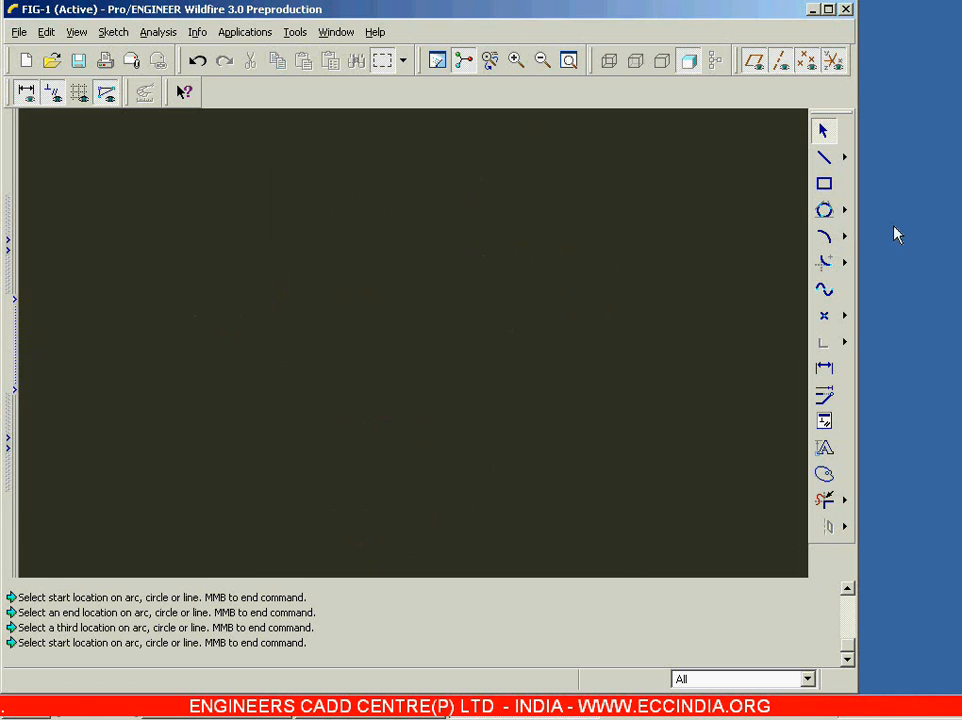
Step: Sketch a full ellipse centred near the middle of the sketch, with radii about 65 horizontally and 35 vertically
{"action": "left_click", "coordinate": [844, 214]}
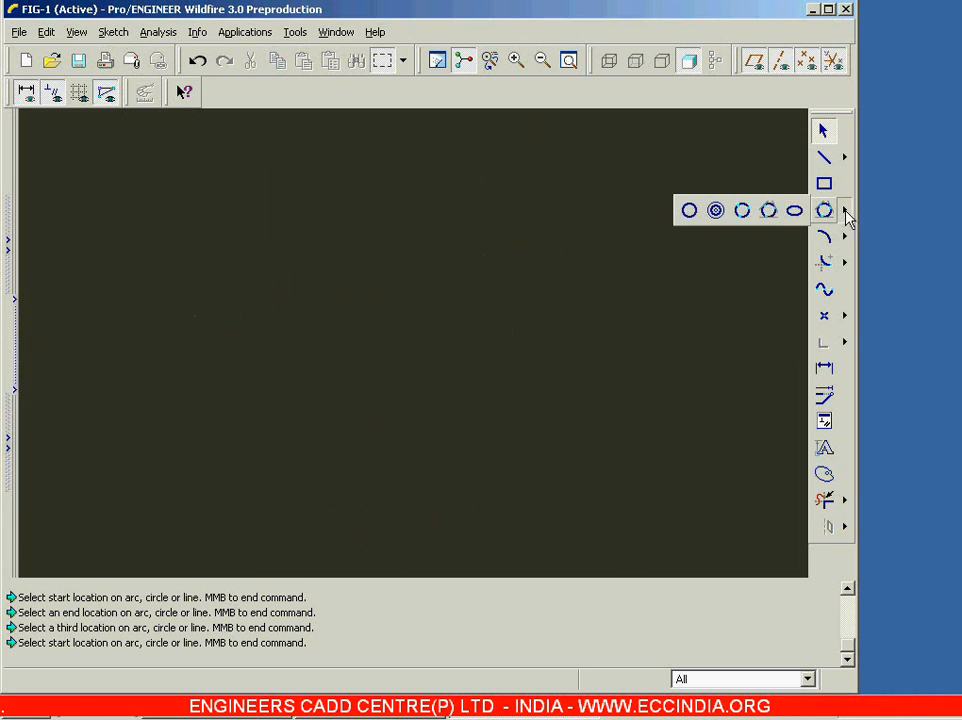
{"action": "left_click", "coordinate": [793, 212]}
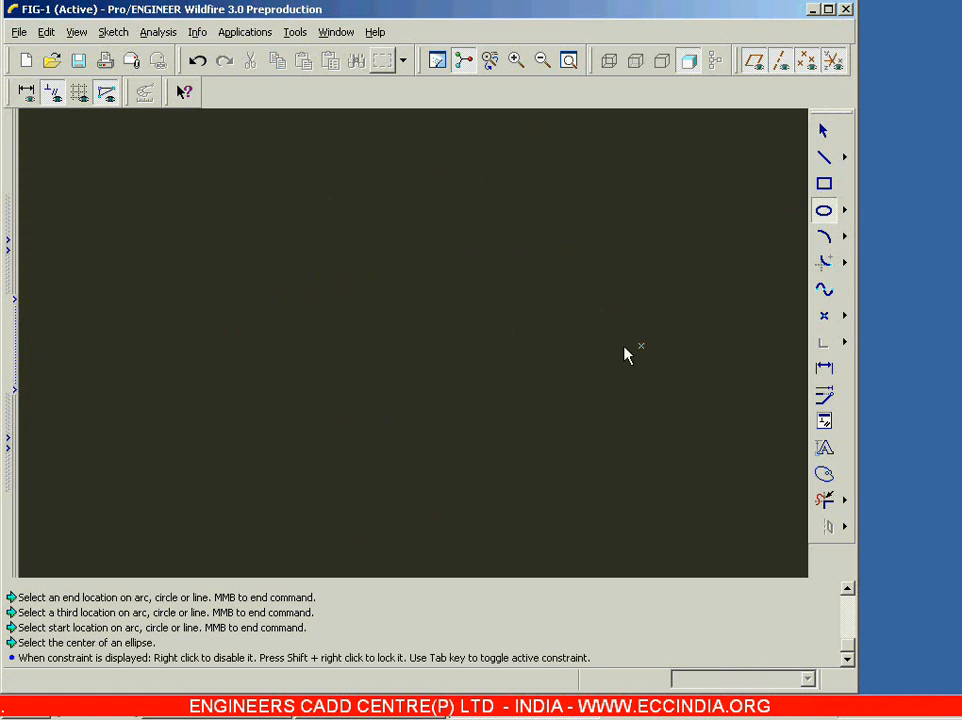
{"action": "left_click", "coordinate": [380, 364]}
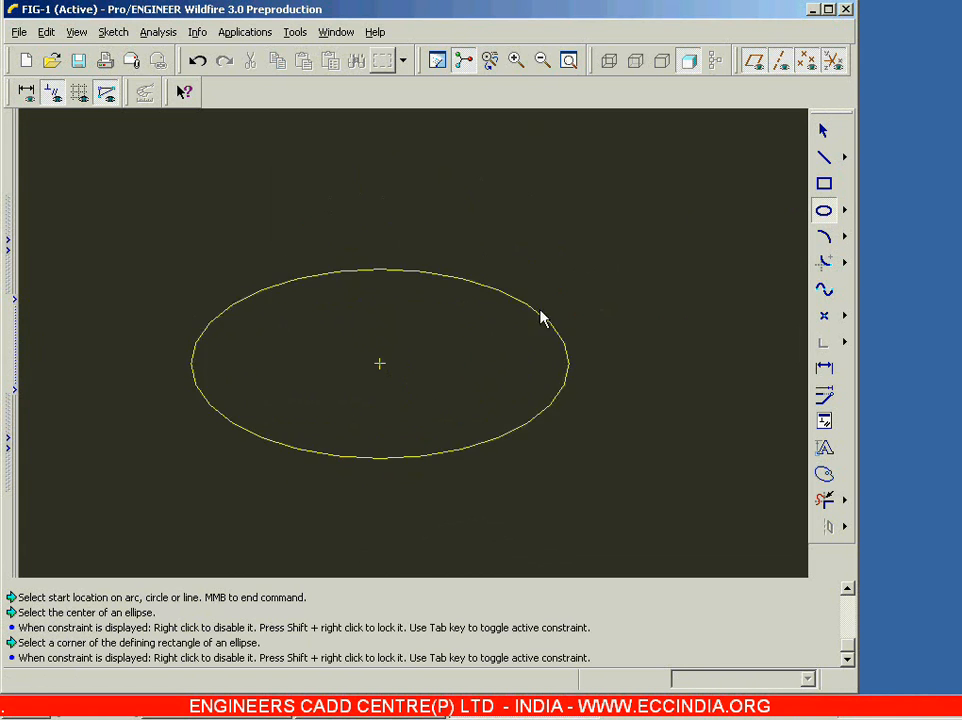
{"action": "left_click", "coordinate": [552, 320]}
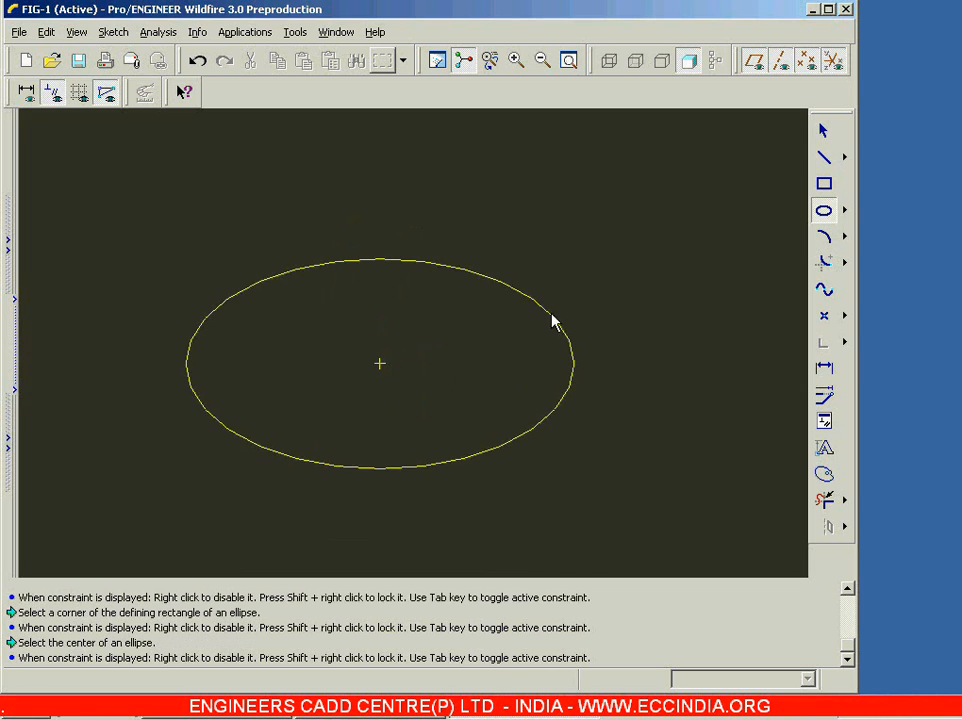
{"action": "left_click", "coordinate": [823, 131]}
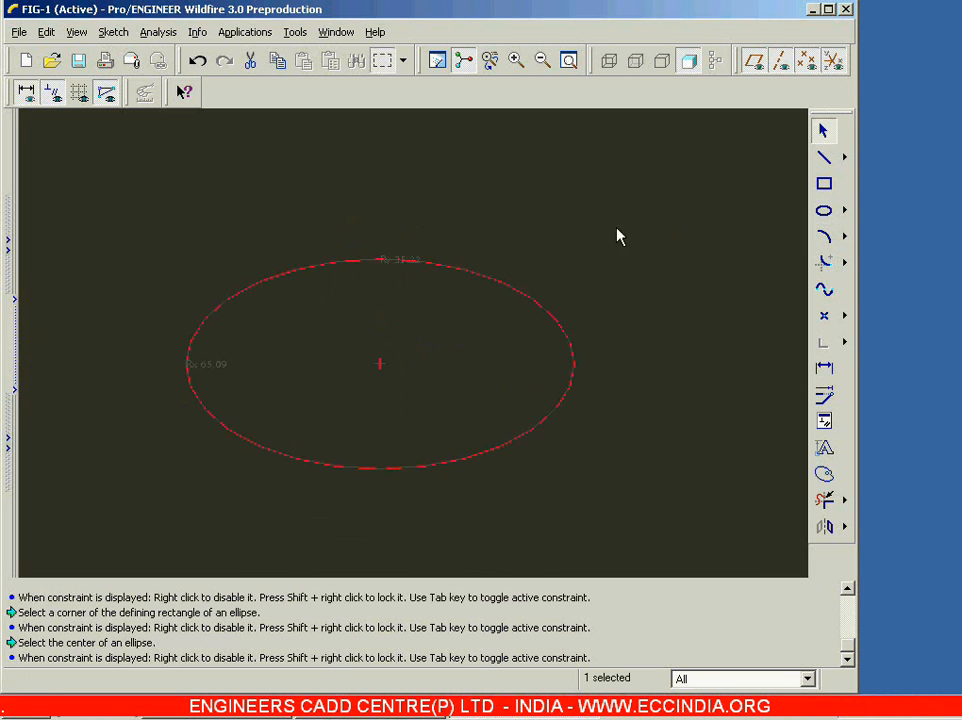
Step: Move the ellipse's Rx and Ry radius dimensions off the curve into the clear space outside it
{"action": "left_click", "coordinate": [354, 365]}
{"action": "left_click_drag", "start_coordinate": [212, 366], "coordinate": [178, 270]}
{"action": "left_click_drag", "start_coordinate": [397, 268], "coordinate": [457, 210]}
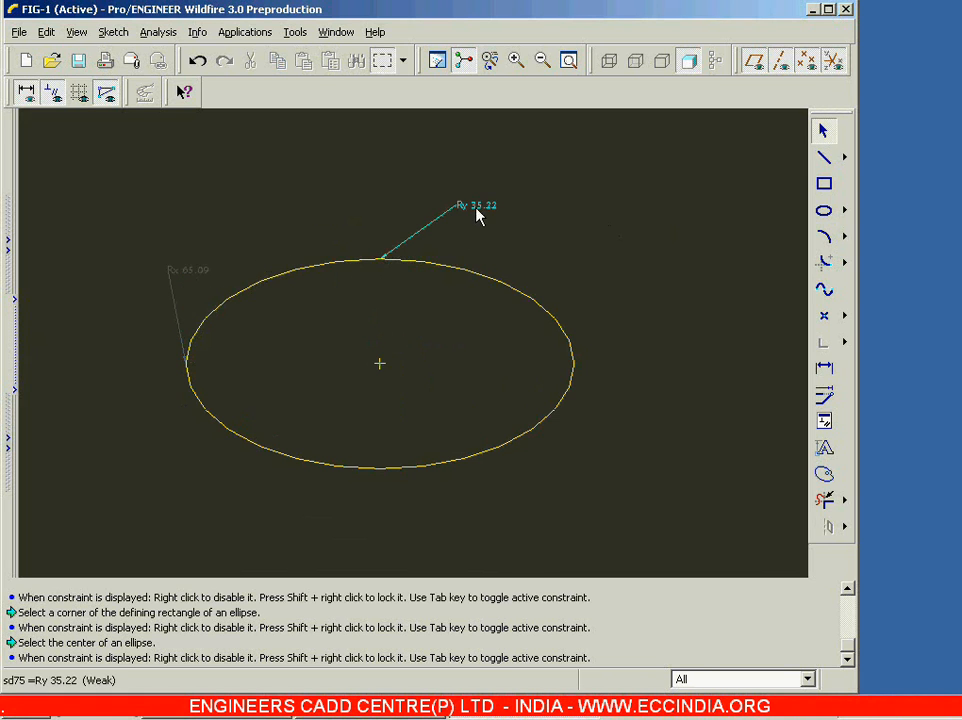
Step: Set the ellipse's Rx radius to 70 and its Ry radius to 20
{"action": "left_click", "coordinate": [198, 281]}
{"action": "double_click", "coordinate": [198, 281]}
{"action": "type", "text": "70"}
{"action": "key", "text": "Return"}
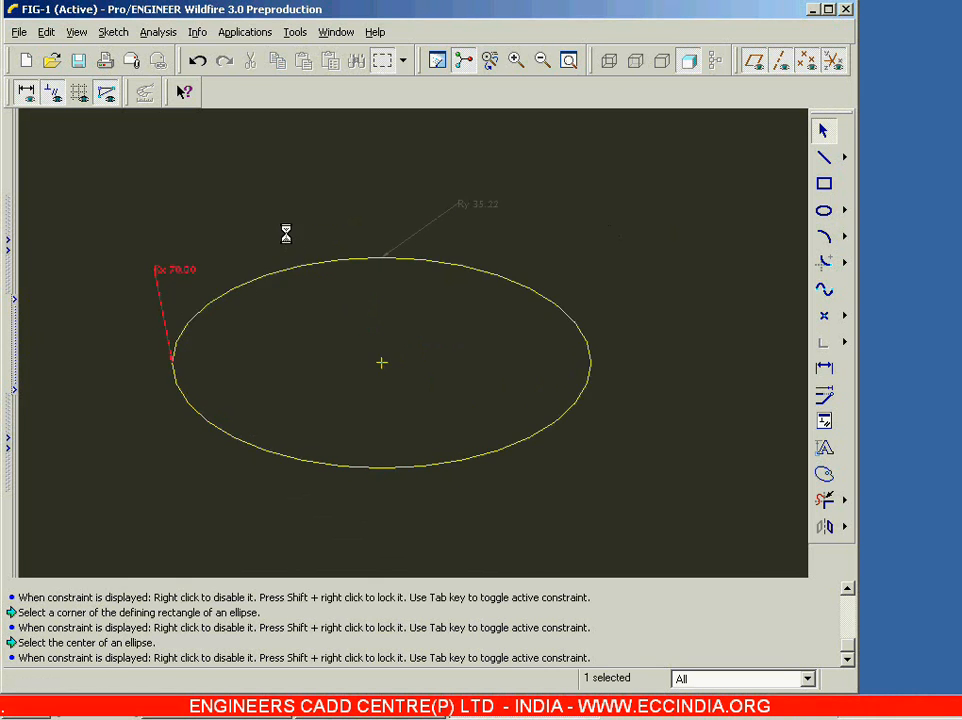
{"action": "double_click", "coordinate": [510, 179]}
{"action": "type", "text": "20"}
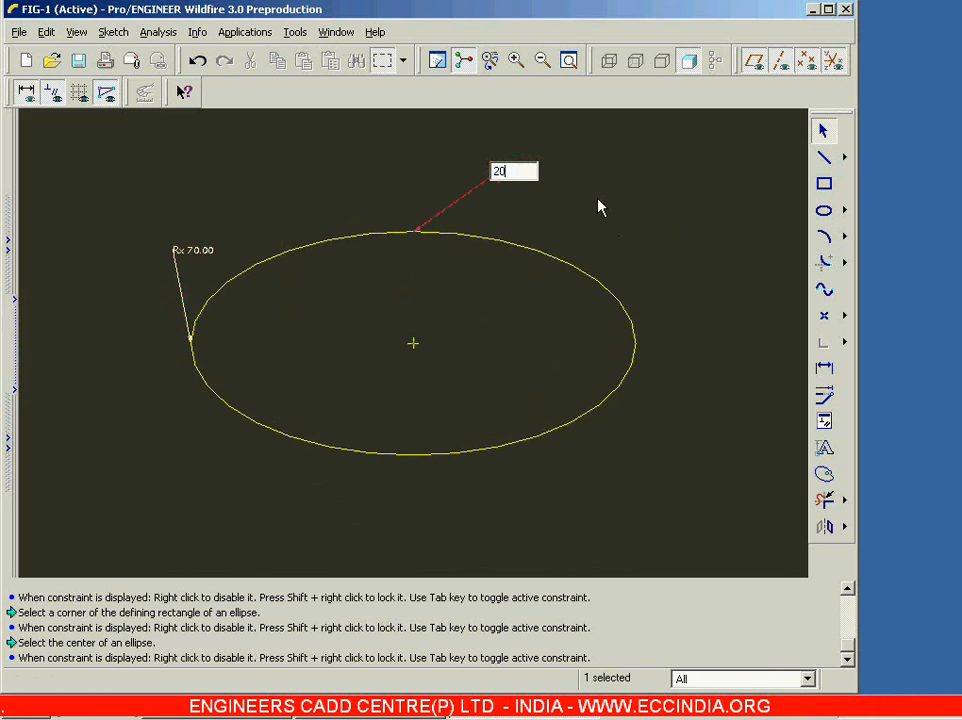
{"action": "key", "text": "Return"}
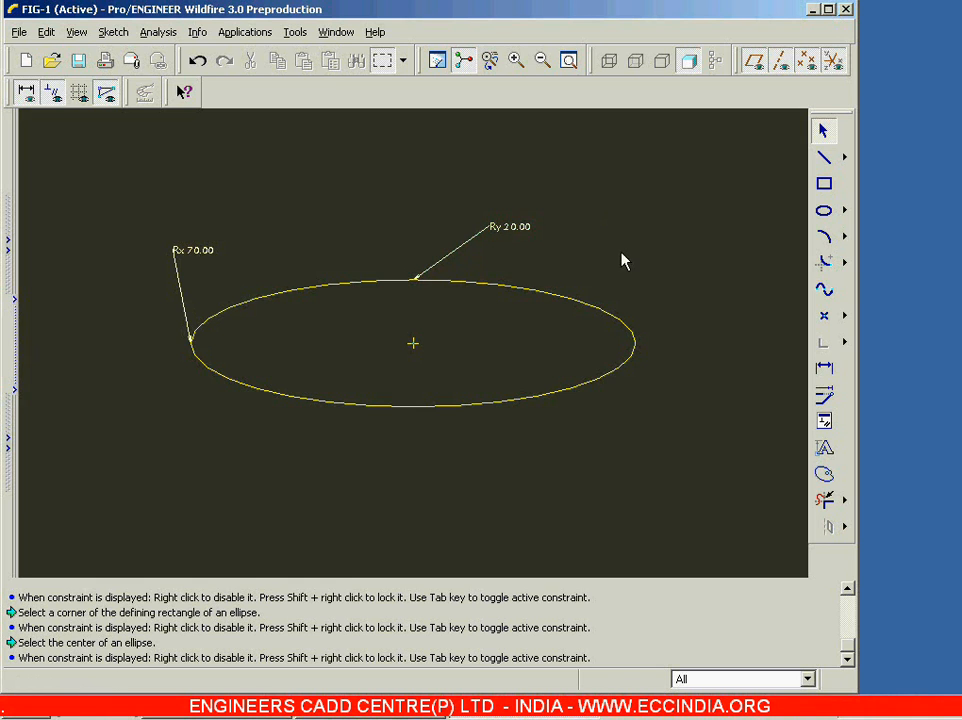
Step: Delete the dimensioned ellipse from the sketch
{"action": "left_click", "coordinate": [636, 344]}
{"action": "key", "text": "Delete"}
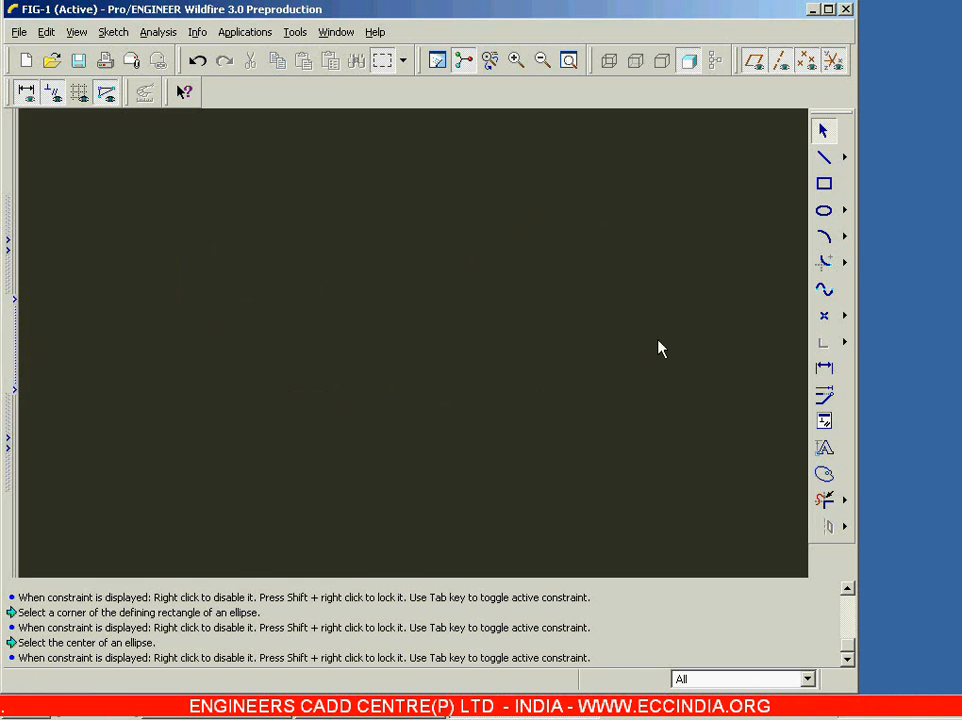
{"action": "left_click", "coordinate": [845, 211]}
Step: Sketch a 3-point arc of about 47 radius, bulging upward and open at the bottom
{"action": "left_click", "coordinate": [846, 239]}
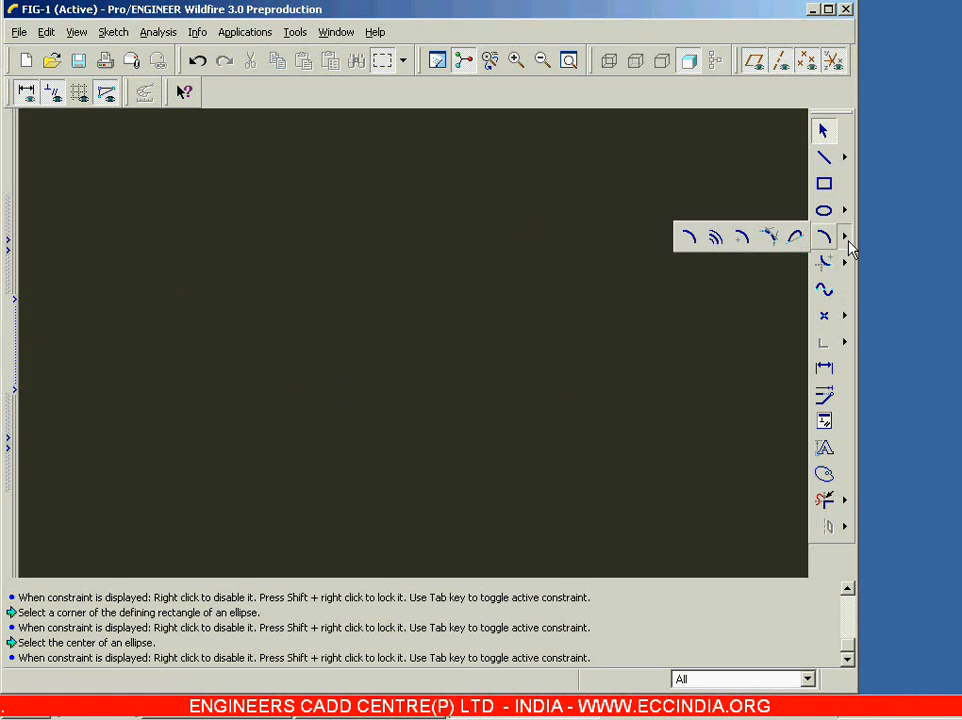
{"action": "left_click", "coordinate": [689, 240]}
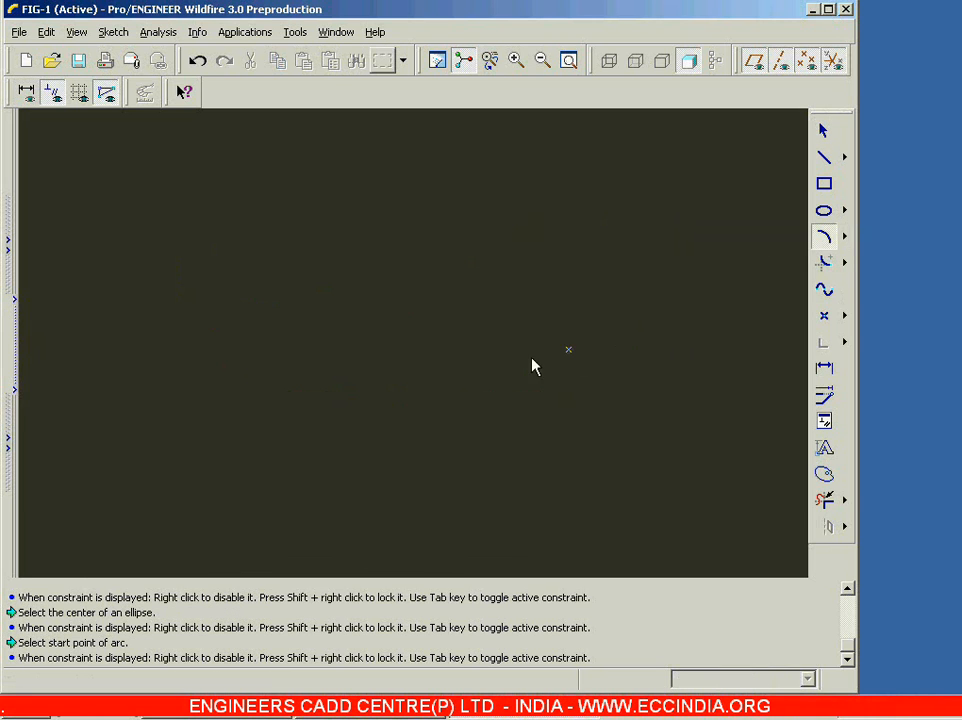
{"action": "left_click", "coordinate": [184, 406]}
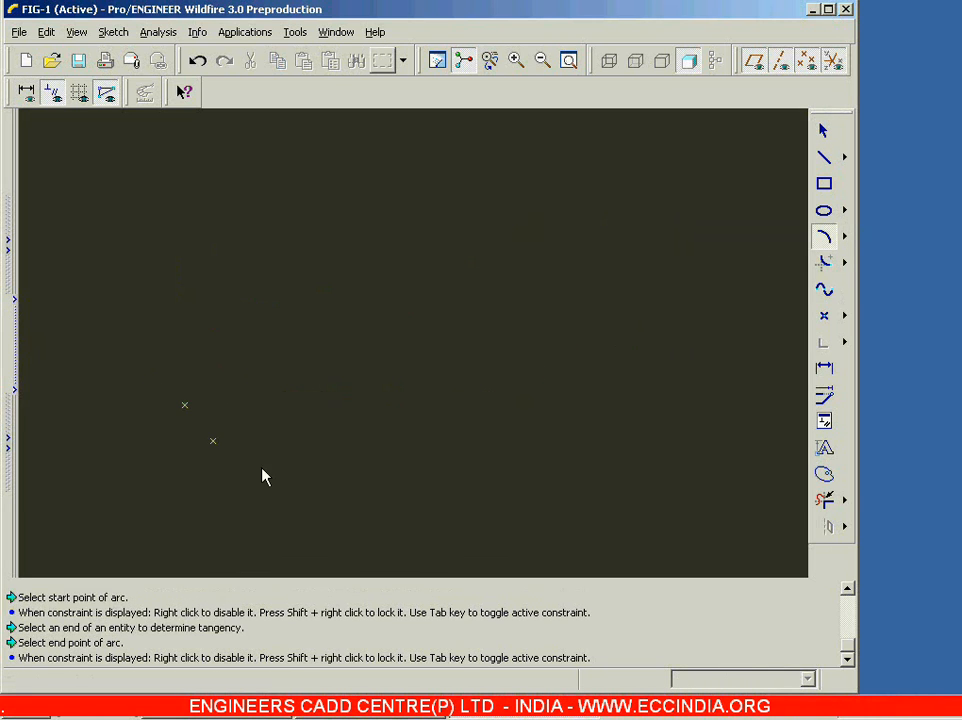
{"action": "left_click", "coordinate": [475, 396]}
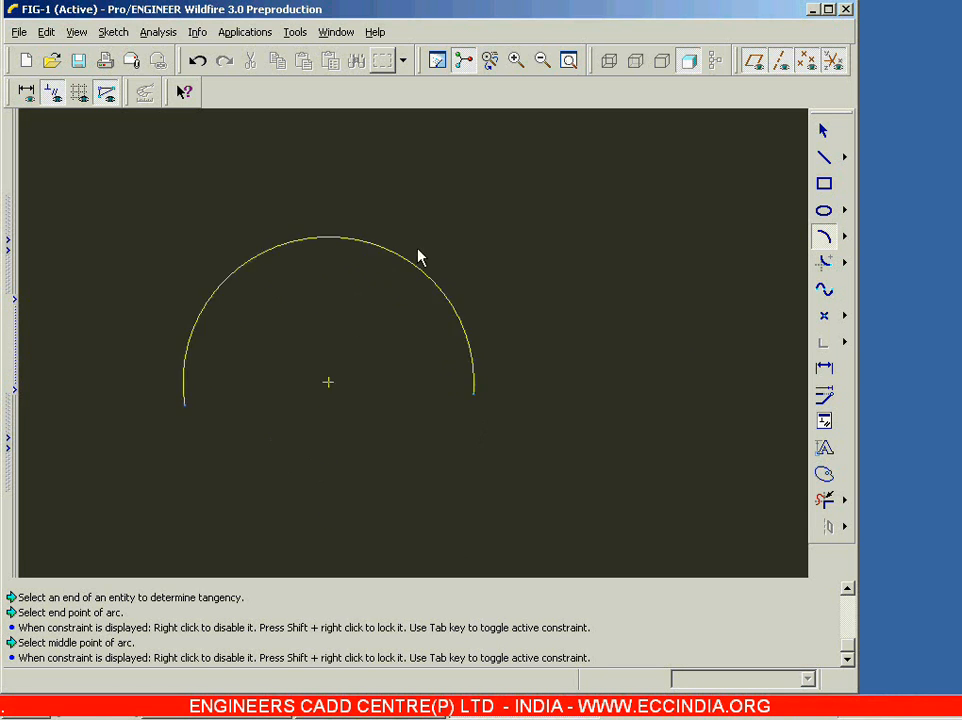
{"action": "left_click", "coordinate": [464, 292]}
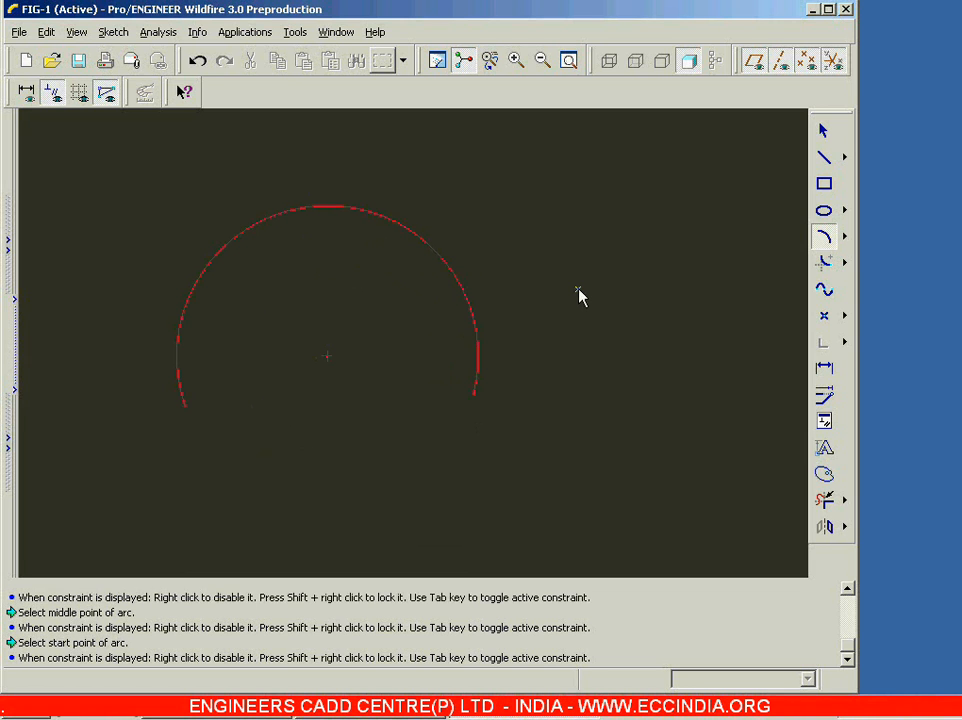
Step: Set the arc's radius to 60
{"action": "left_click", "coordinate": [821, 133]}
{"action": "left_click", "coordinate": [425, 309]}
{"action": "mouse_move", "coordinate": [425, 309]}
{"action": "middle_mouse_down"}
{"action": "mouse_move", "coordinate": [382, 322]}
{"action": "mouse_move", "coordinate": [378, 343]}
{"action": "middle_mouse_up"}
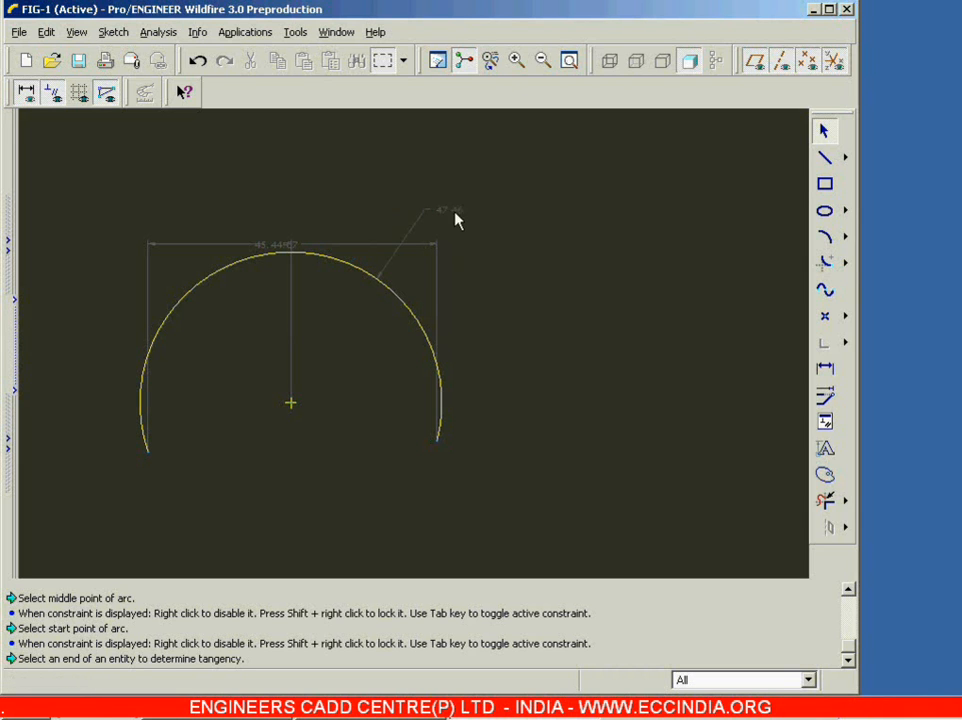
{"action": "double_click", "coordinate": [455, 215]}
{"action": "type", "text": "60"}
{"action": "key", "text": "Return"}
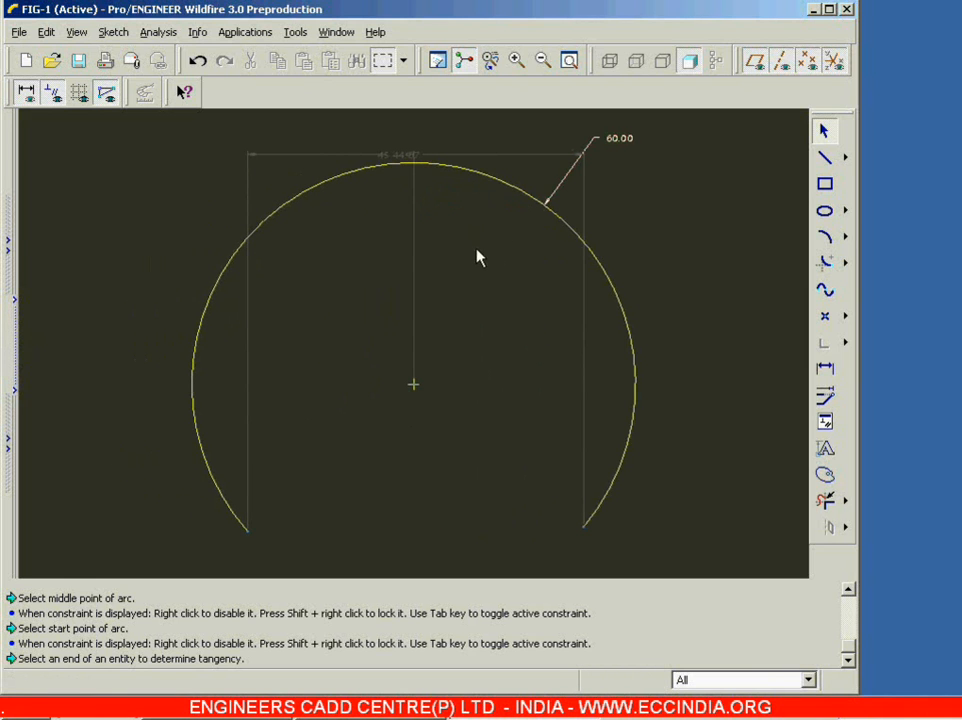
Step: Delete the arc and sketch a smaller 3-point arc of about 21 radius, open at the bottom, in its place
{"action": "left_click", "coordinate": [580, 244]}
{"action": "key", "text": "Delete"}
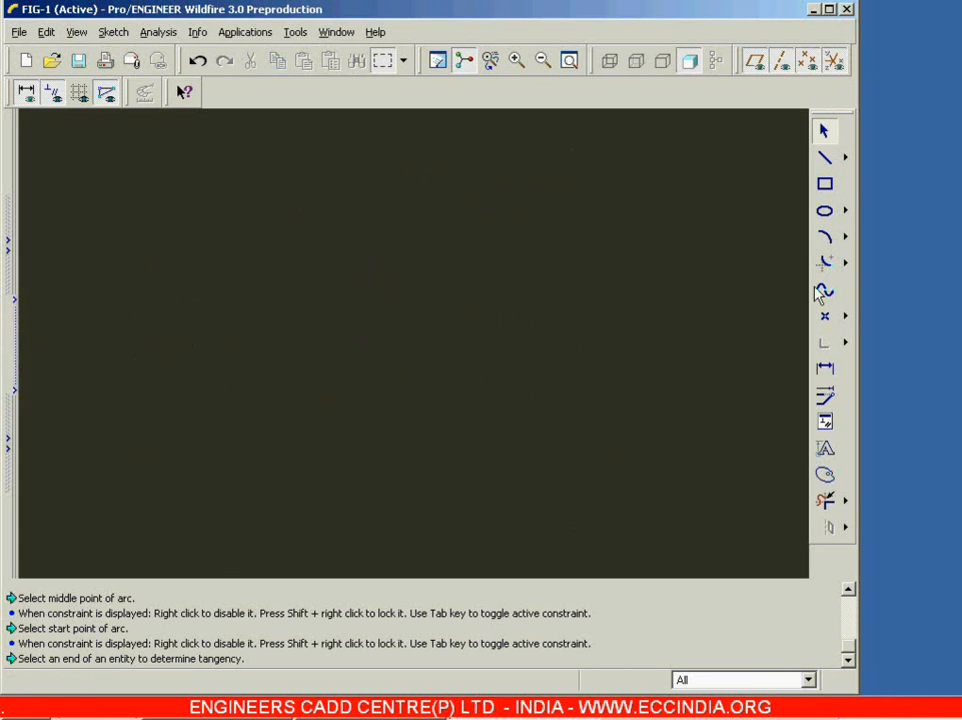
{"action": "left_click", "coordinate": [845, 237]}
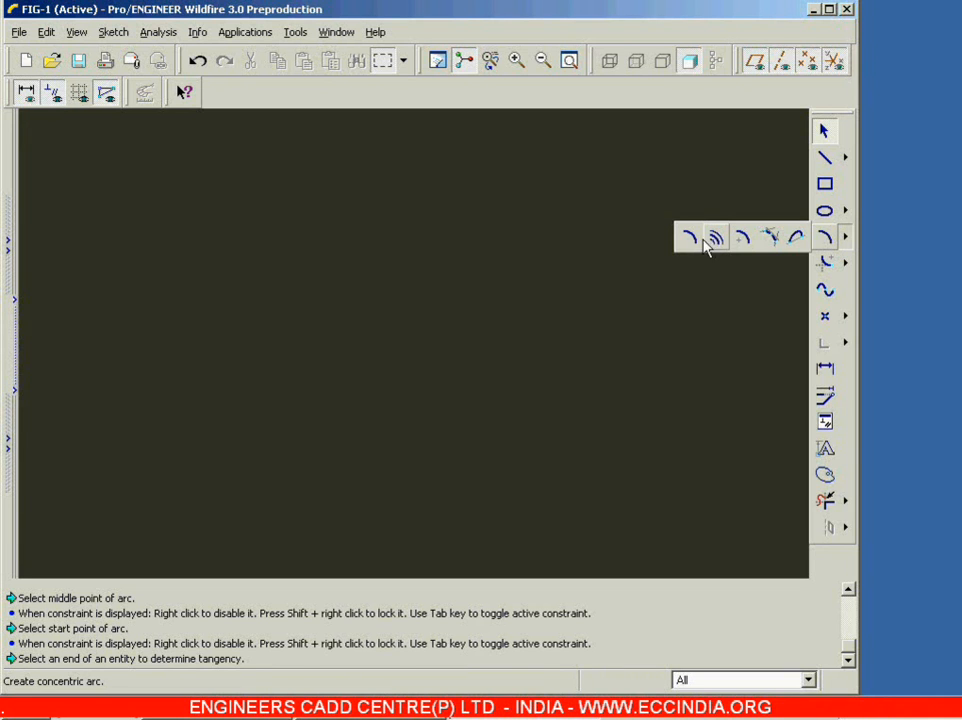
{"action": "left_click", "coordinate": [689, 238]}
{"action": "left_click", "coordinate": [316, 421]}
{"action": "left_click", "coordinate": [455, 402]}
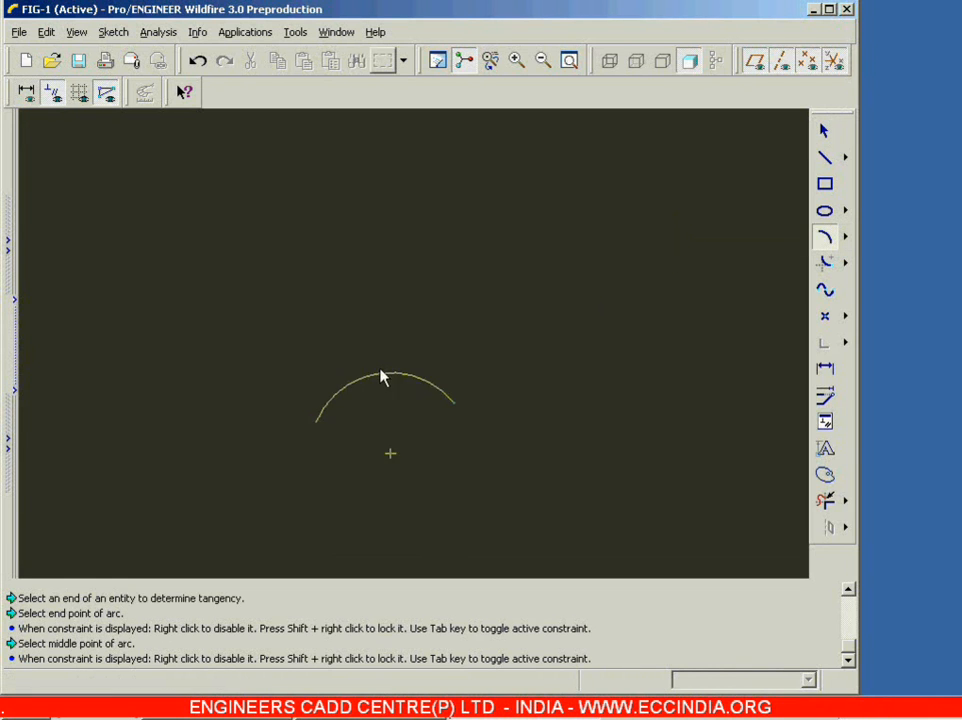
{"action": "left_click", "coordinate": [330, 336]}
{"action": "middle_click", "coordinate": [513, 310]}
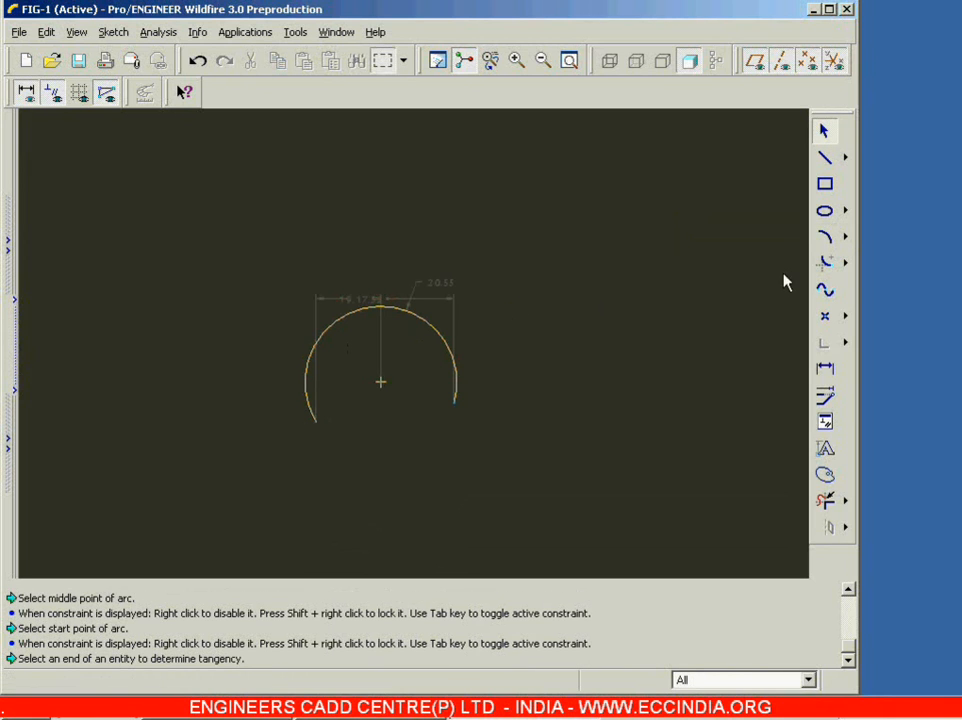
Step: Draw two progressively larger concentric arcs around the existing arc, each sweeping over the top and open at the bottom
{"action": "left_click", "coordinate": [845, 237]}
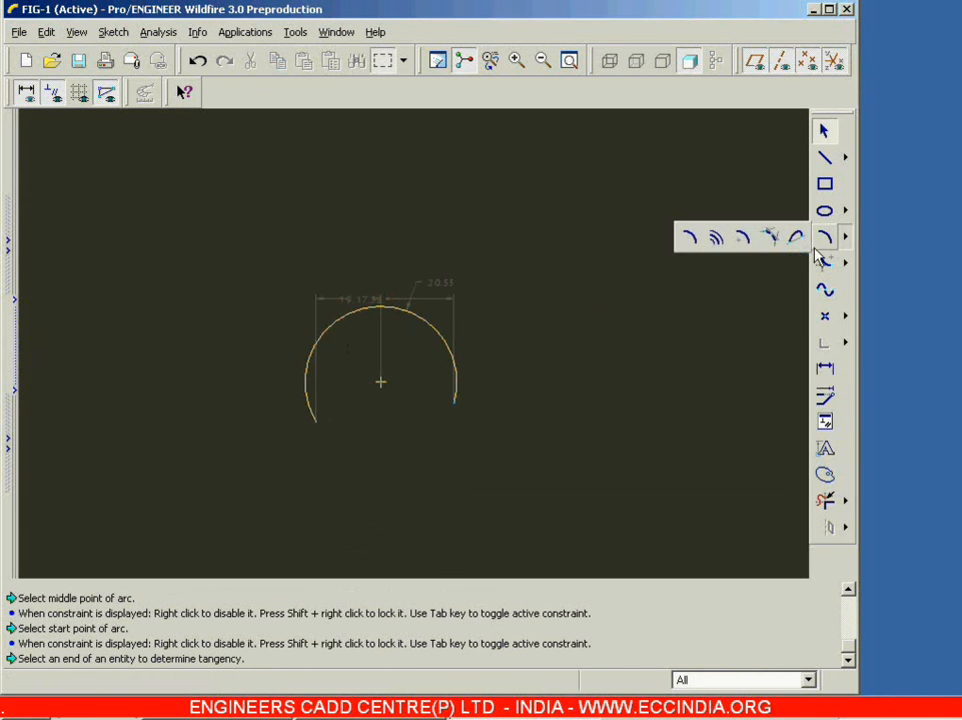
{"action": "left_click", "coordinate": [716, 241]}
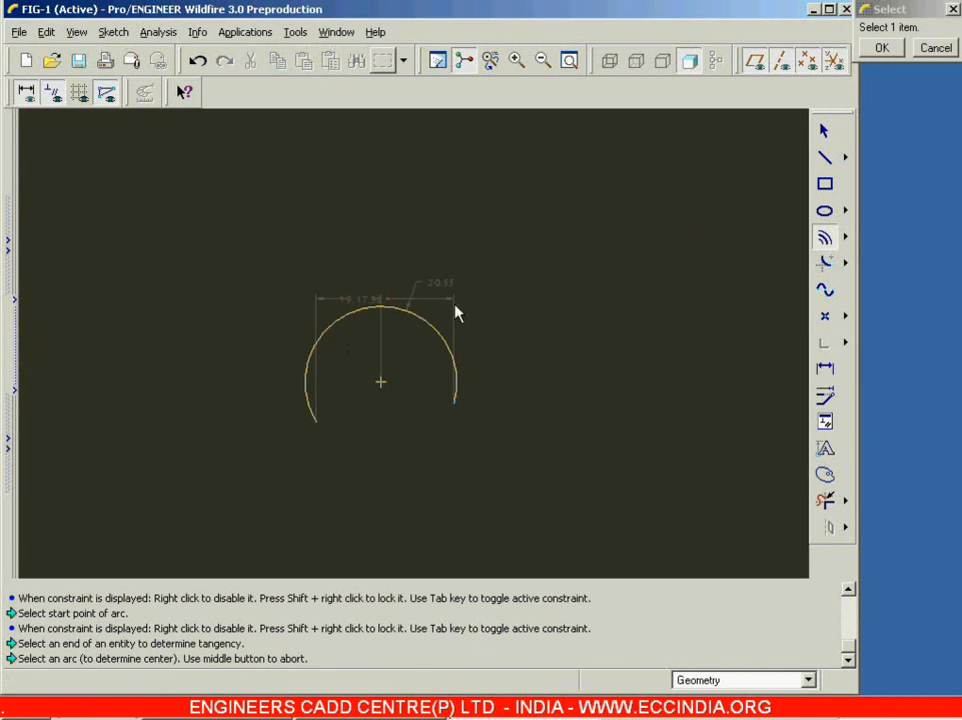
{"action": "left_click_drag", "start_coordinate": [928, 12], "coordinate": [647, 230]}
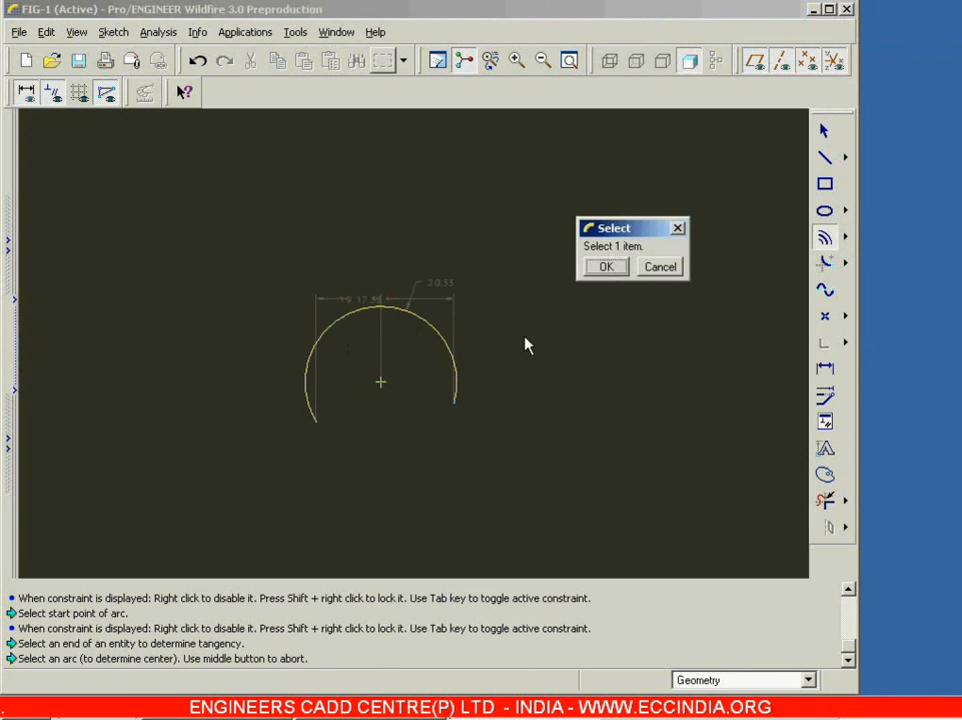
{"action": "left_click", "coordinate": [428, 321]}
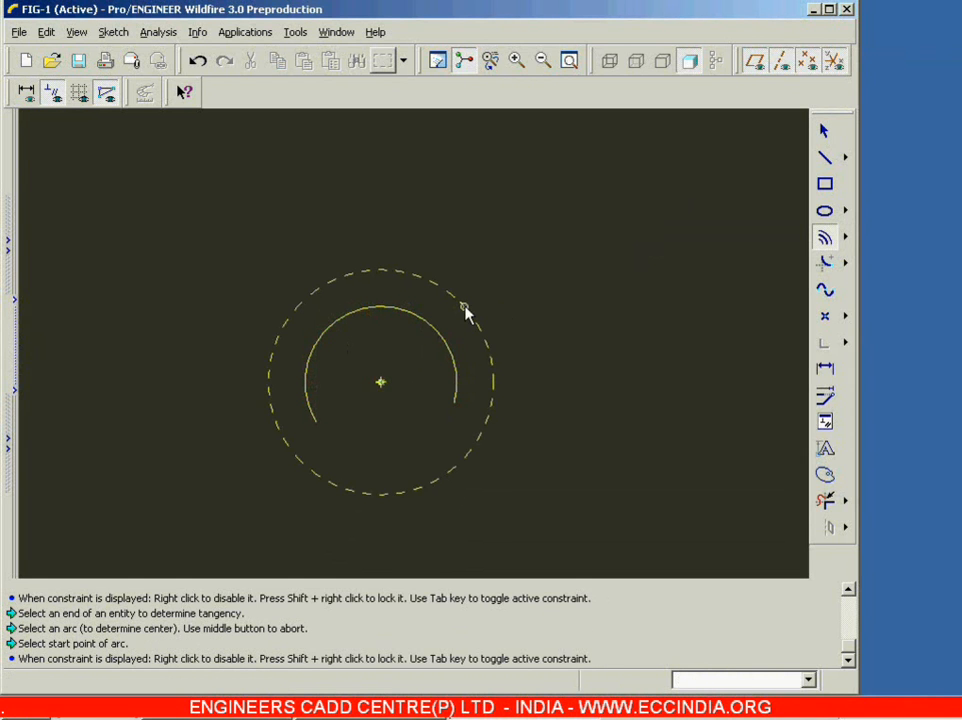
{"action": "left_click", "coordinate": [257, 390]}
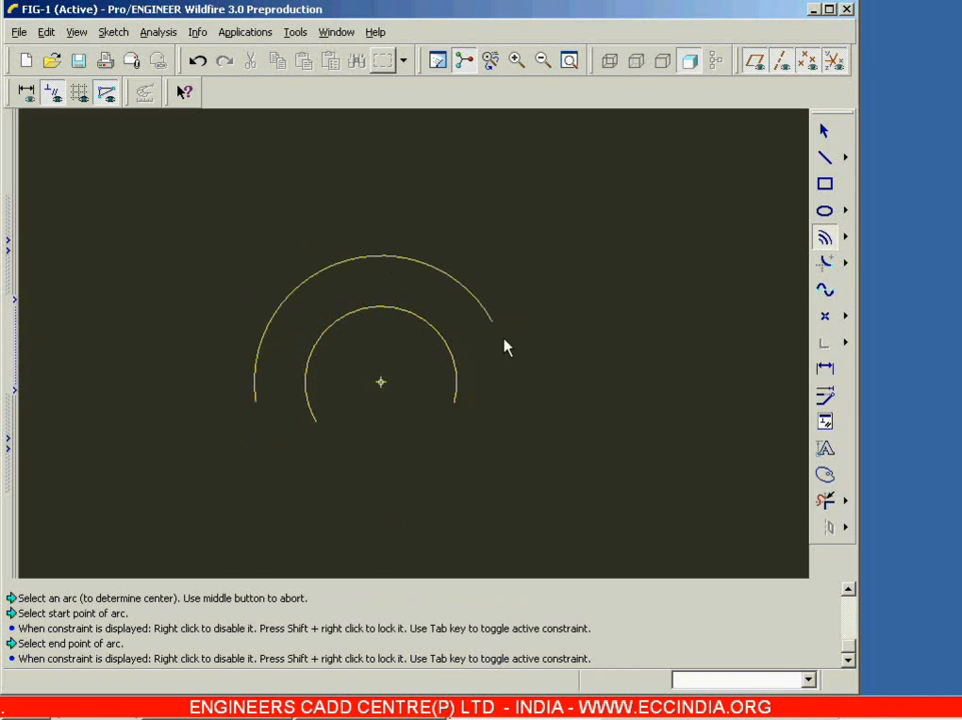
{"action": "left_click", "coordinate": [513, 403]}
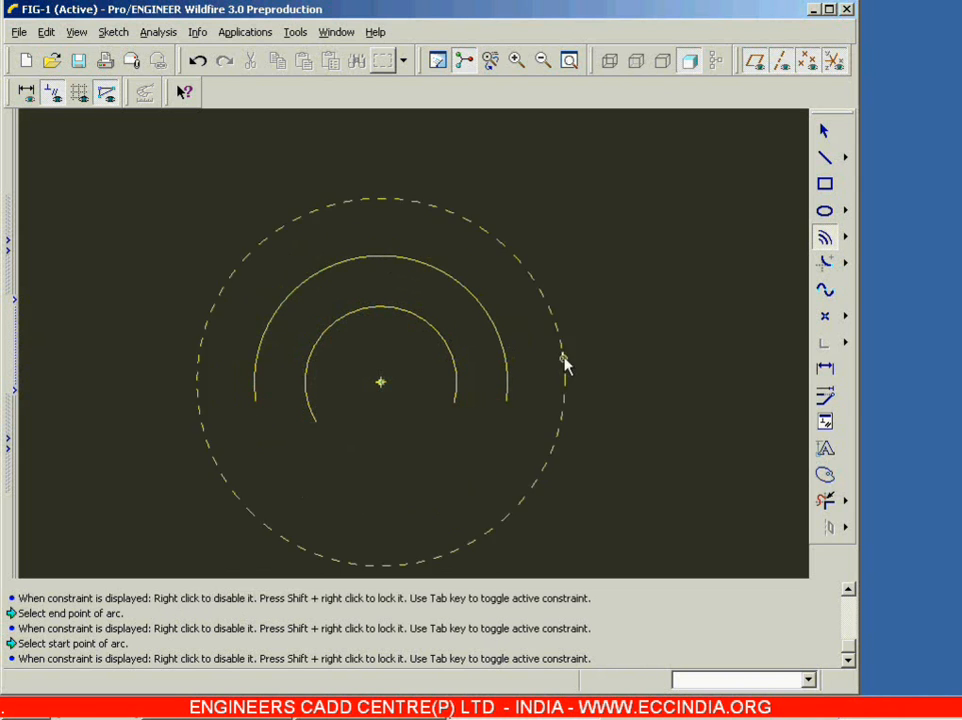
{"action": "left_click", "coordinate": [527, 445]}
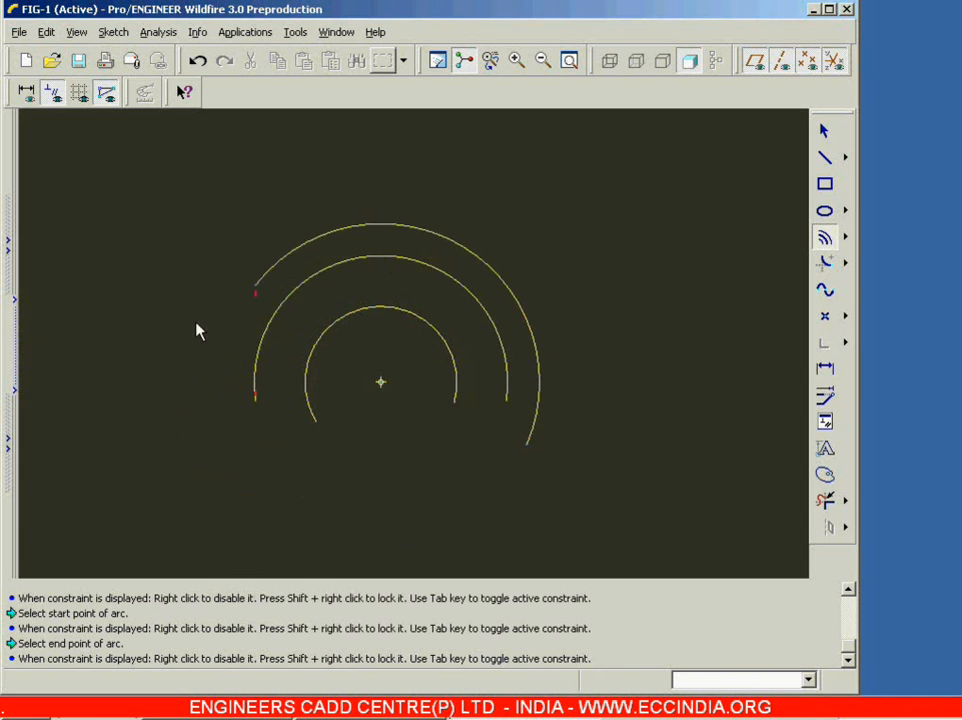
{"action": "left_click", "coordinate": [207, 442]}
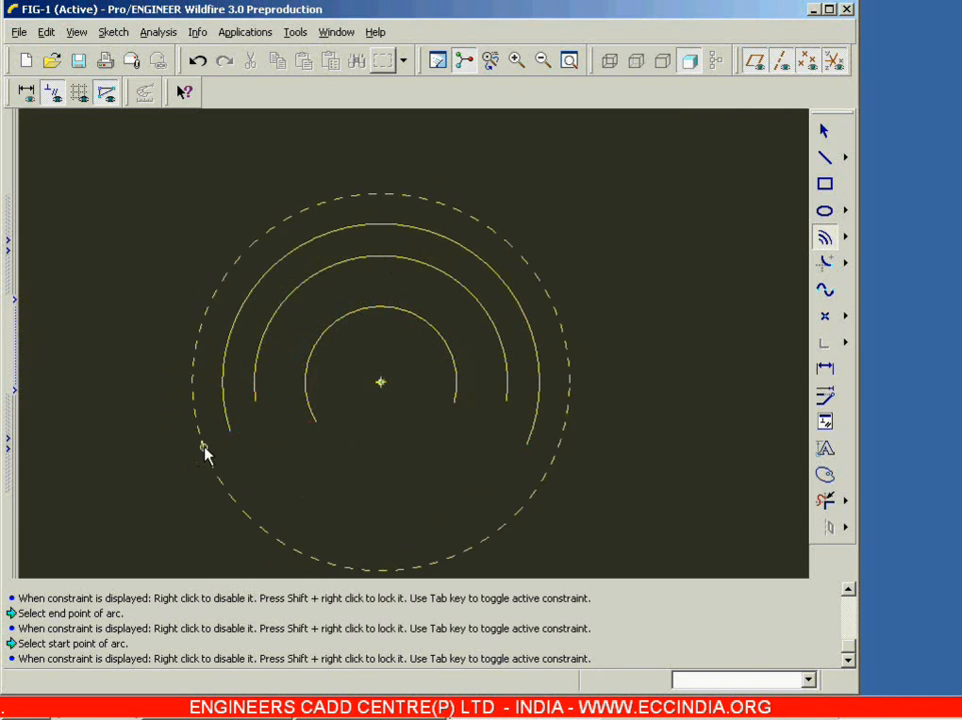
Step: Add two more concentric arcs outside the existing ones, each sweeping over the top with its opening facing down
{"action": "left_click", "coordinate": [204, 447]}
{"action": "left_click", "coordinate": [567, 441]}
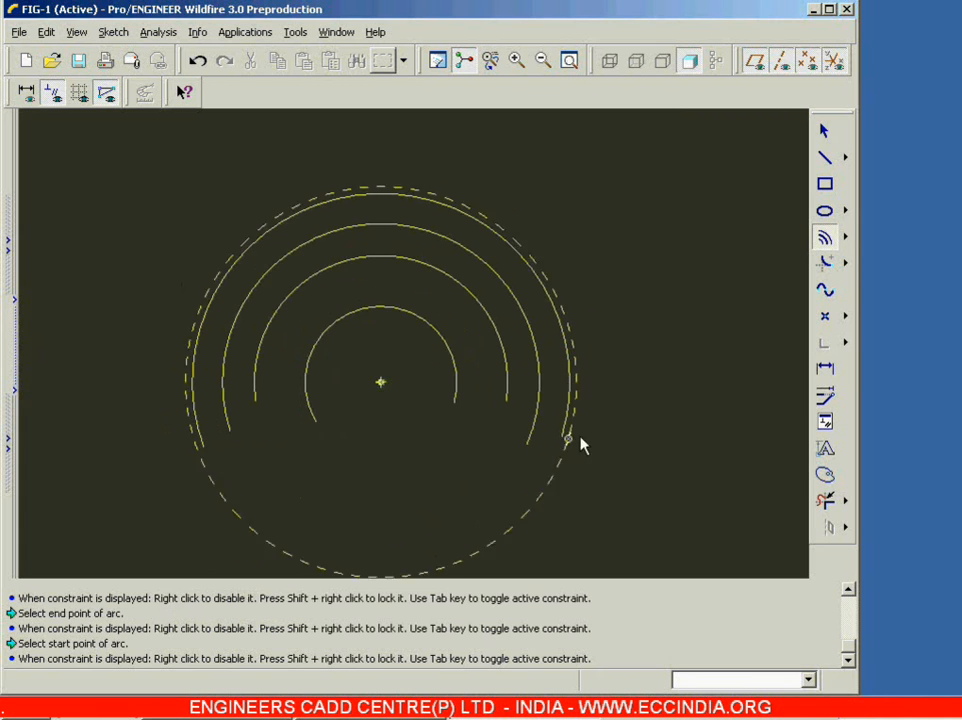
{"action": "left_click", "coordinate": [609, 424]}
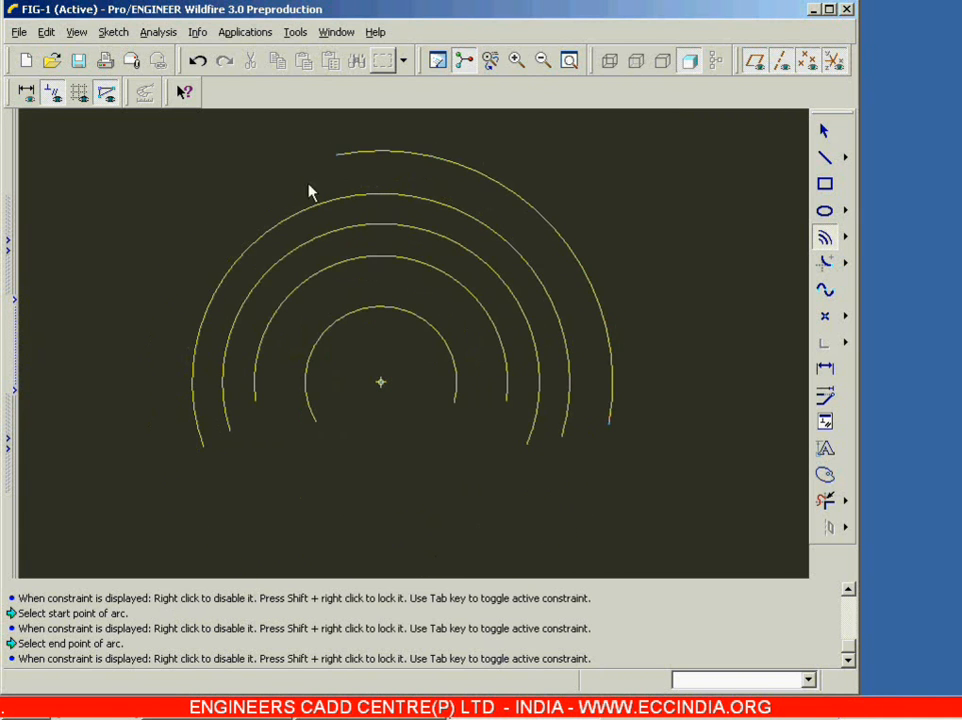
{"action": "left_click", "coordinate": [163, 362]}
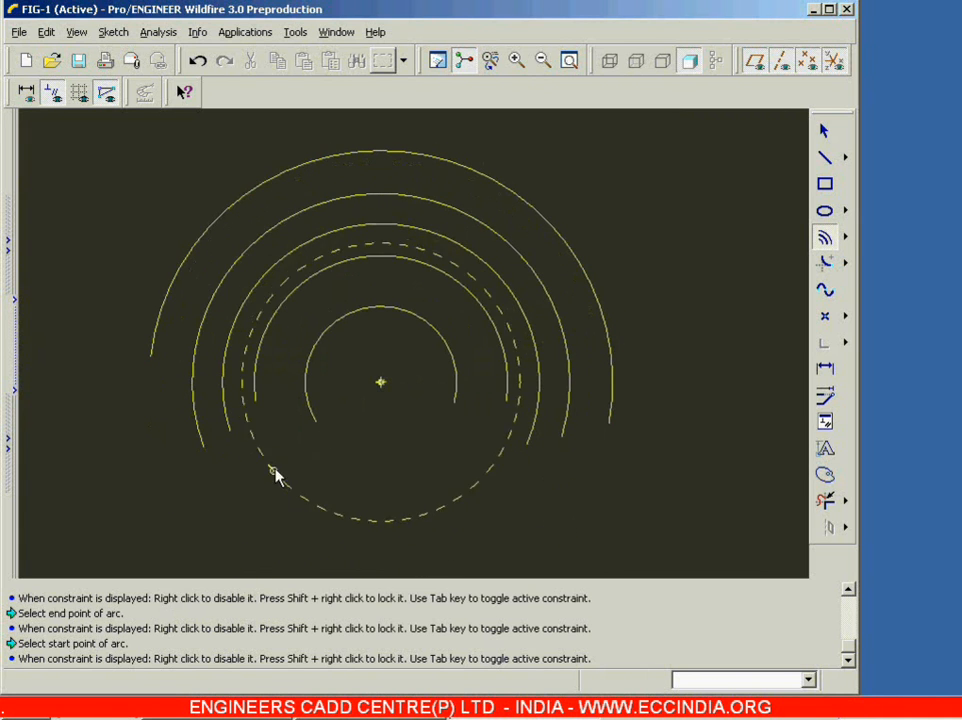
Step: Draw two concentric arcs below the shared center, both bulging downward and open at the top, and end the Concentric Arc command
{"action": "left_click", "coordinate": [271, 468]}
{"action": "left_click", "coordinate": [489, 470]}
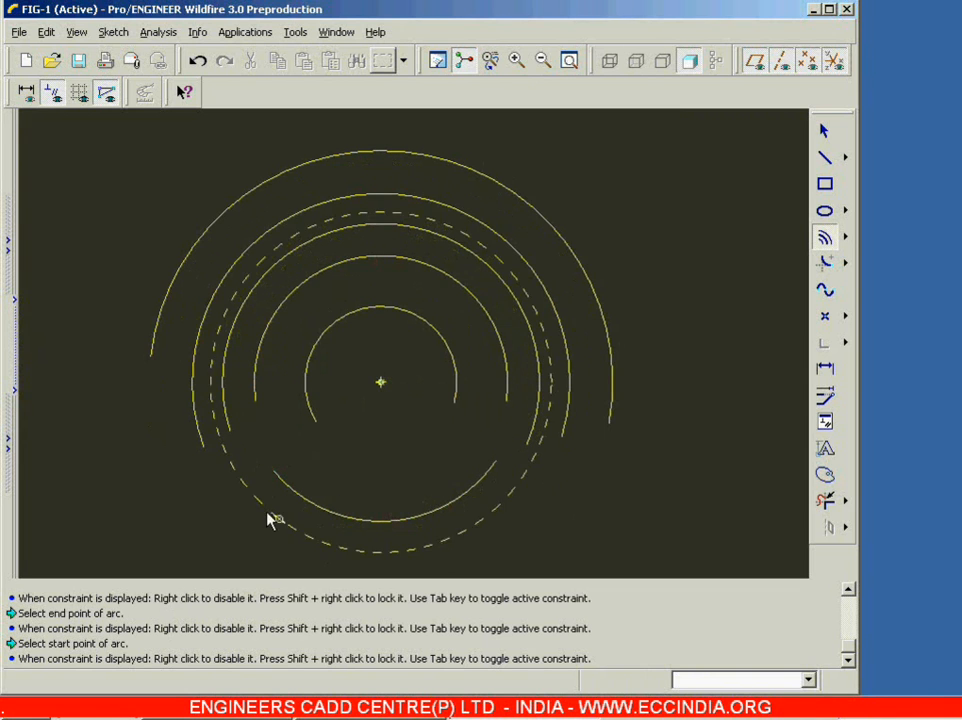
{"action": "left_click", "coordinate": [262, 509]}
{"action": "left_click", "coordinate": [548, 504]}
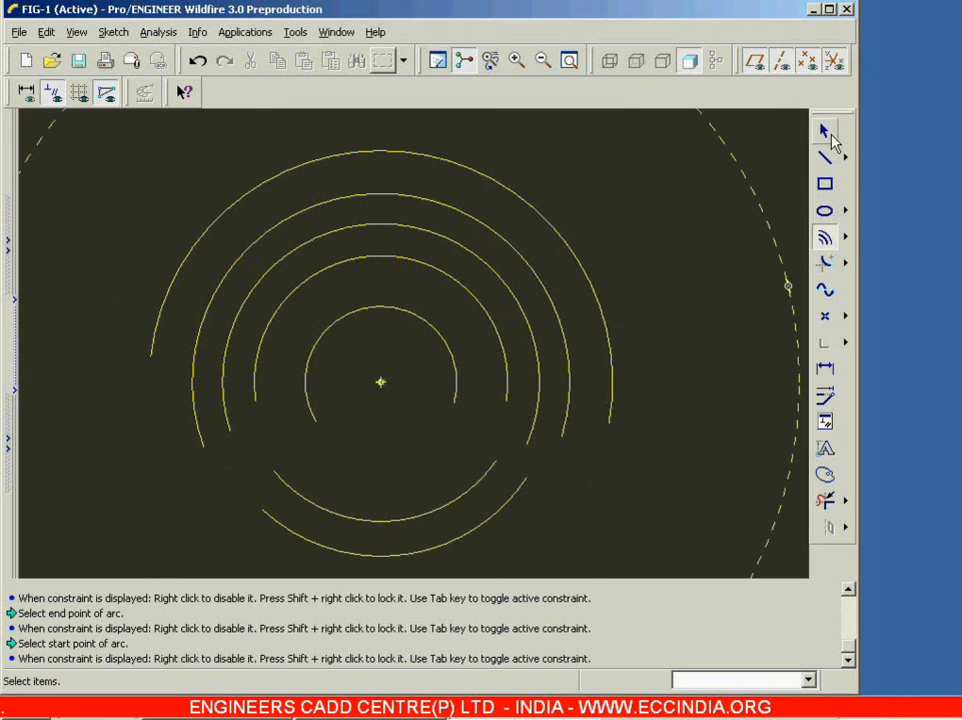
{"action": "left_click", "coordinate": [825, 133]}
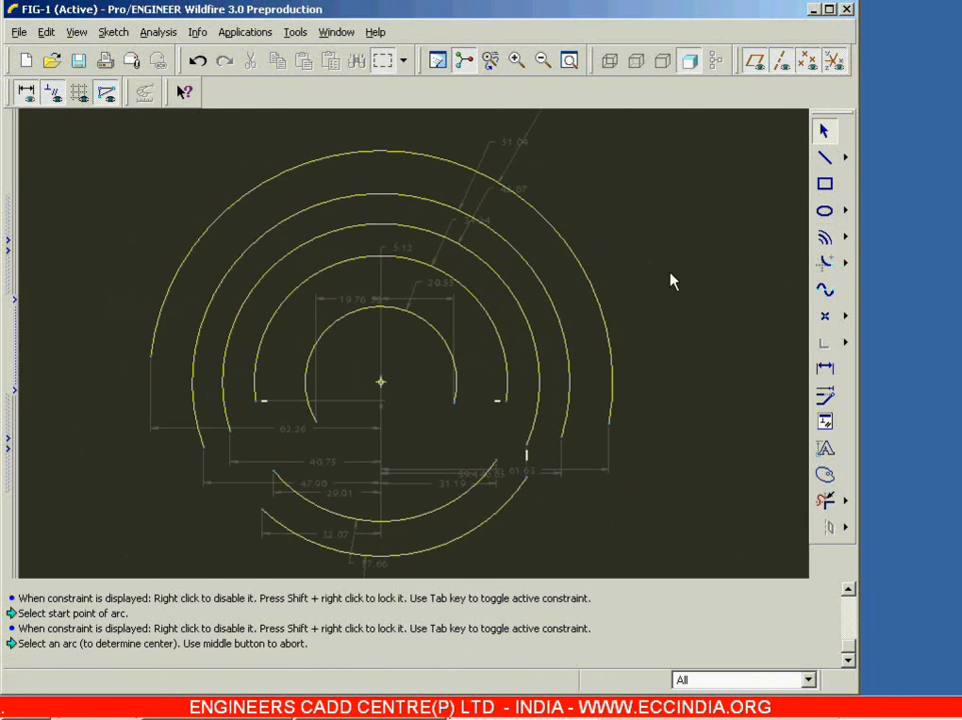
Step: Delete all the concentric arcs from the sketch
{"action": "left_click", "coordinate": [569, 62]}
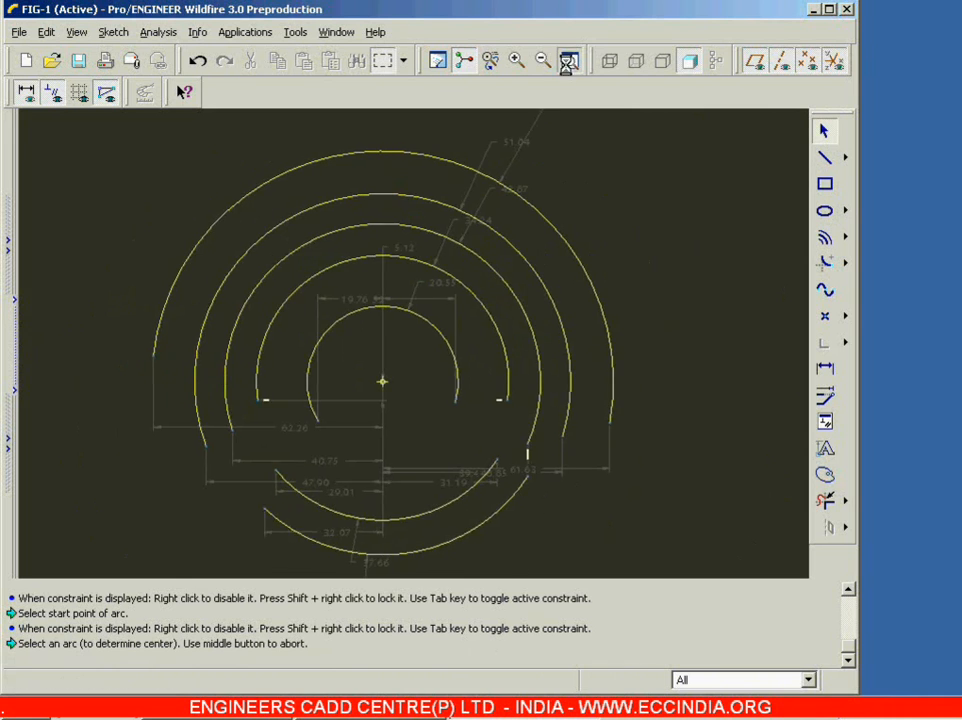
{"action": "mouse_move", "coordinate": [97, 133]}
{"action": "left_mouse_down"}
{"action": "mouse_move", "coordinate": [614, 520]}
{"action": "mouse_move", "coordinate": [690, 560]}
{"action": "left_mouse_up"}
{"action": "key", "text": "Delete"}
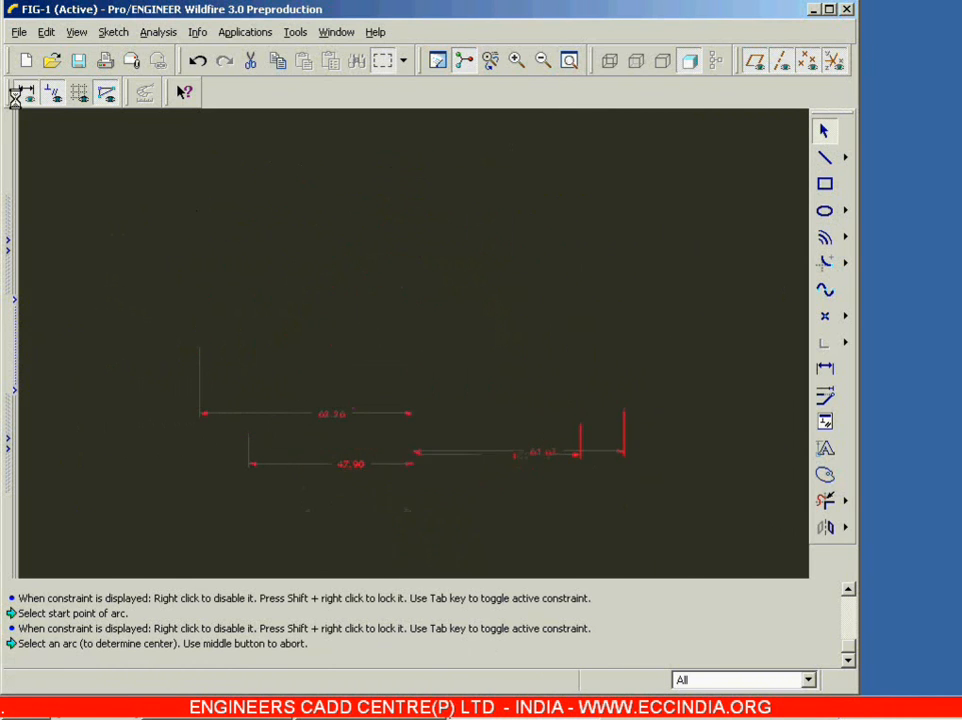
Step: Sketch an arc by its center and endpoints, sweeping most of a circle with the gap at its lower right
{"action": "left_click", "coordinate": [846, 238]}
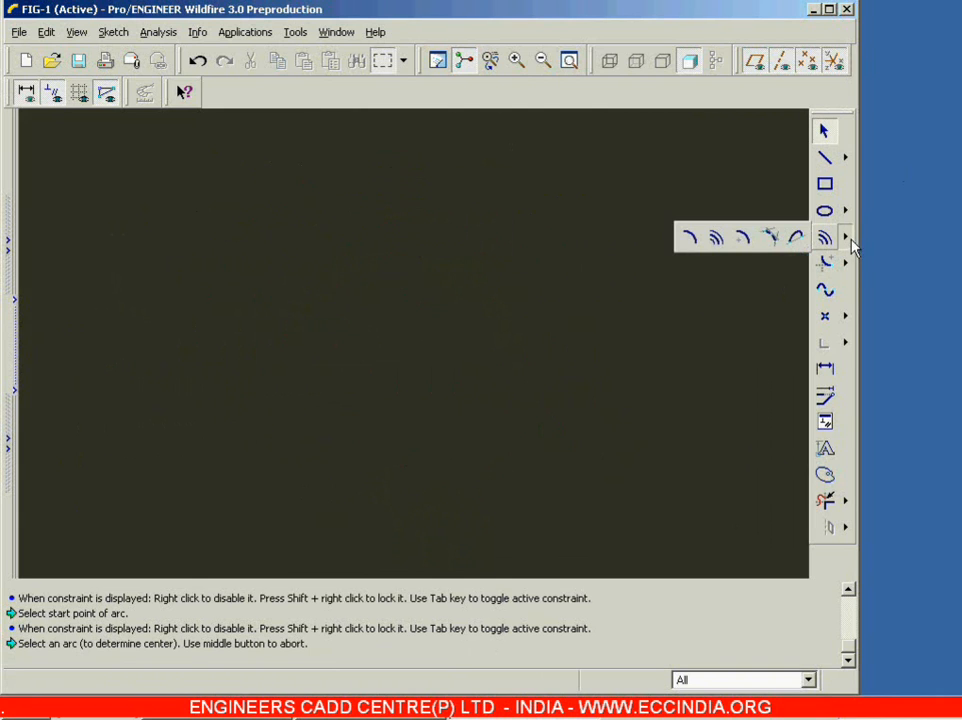
{"action": "left_click", "coordinate": [742, 240]}
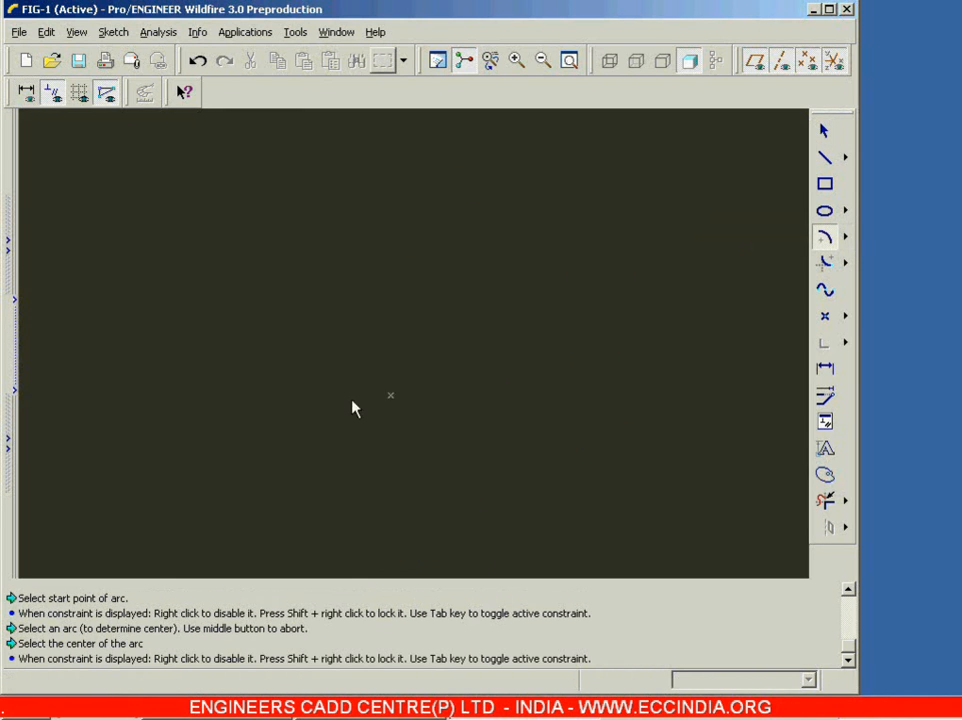
{"action": "left_click", "coordinate": [317, 353]}
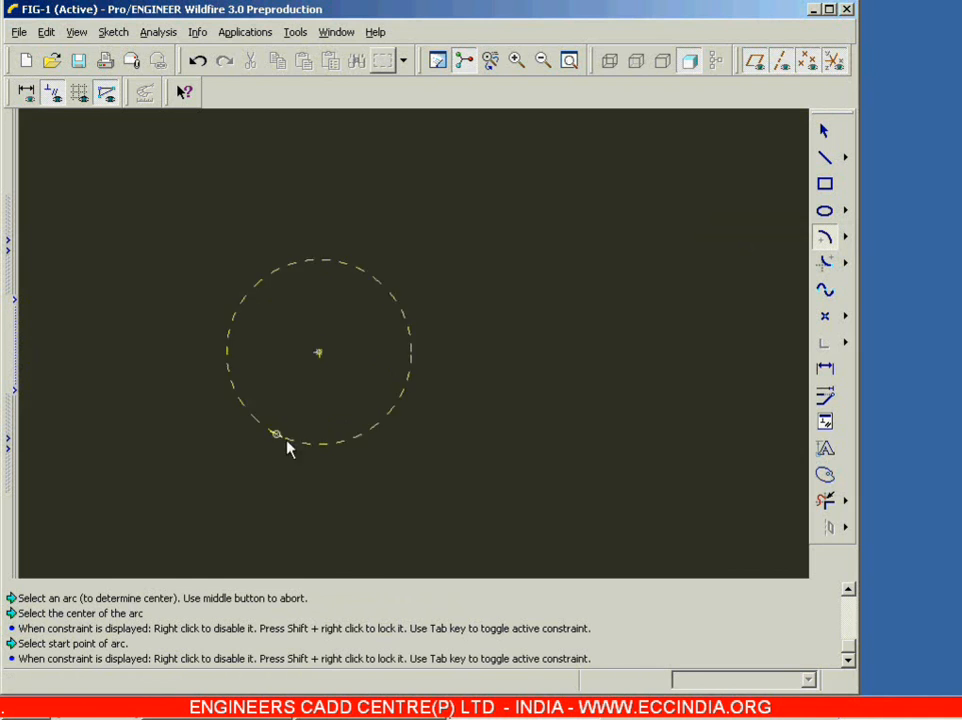
{"action": "left_click", "coordinate": [326, 444]}
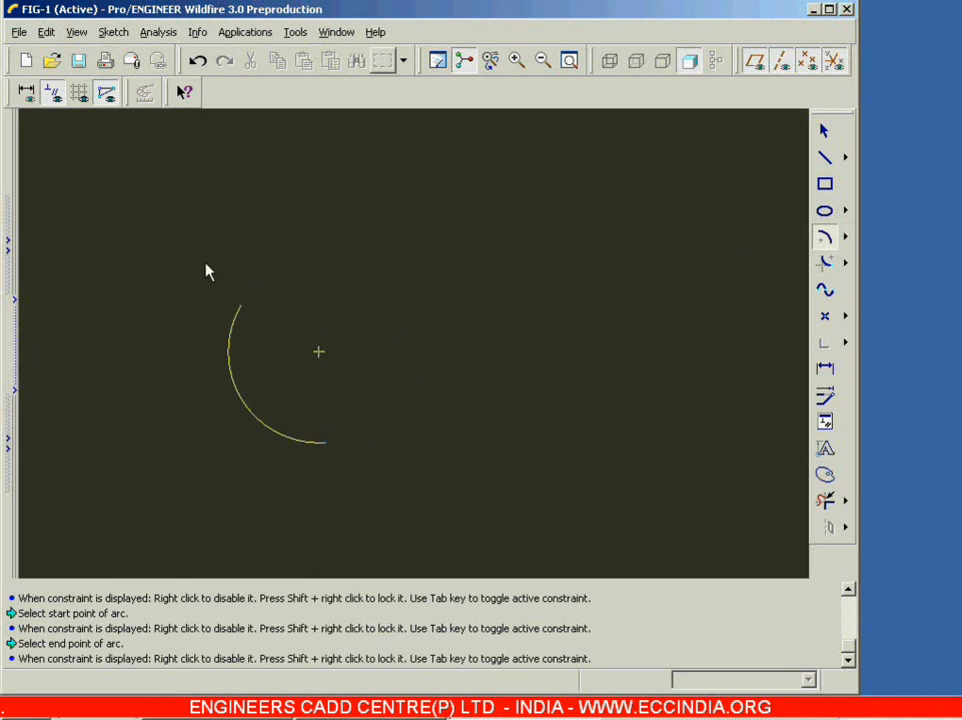
{"action": "left_click", "coordinate": [399, 404]}
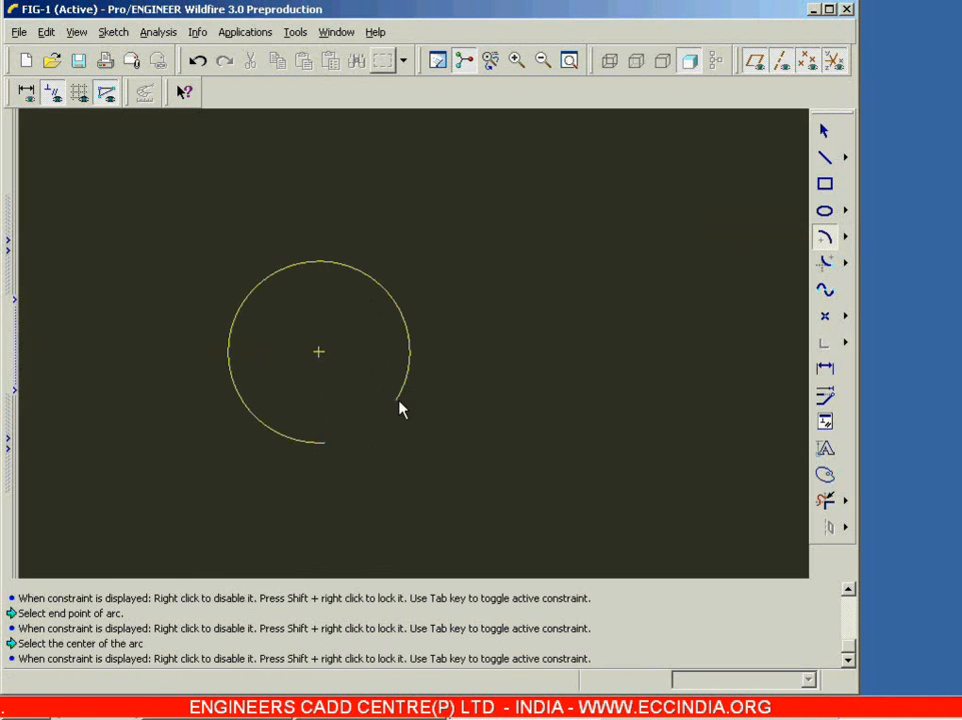
Step: Sketch a second, larger center-and-endpoints arc to the right of the first, open on its left with vertically aligned endpoints
{"action": "left_click", "coordinate": [611, 331]}
{"action": "left_click", "coordinate": [549, 430]}
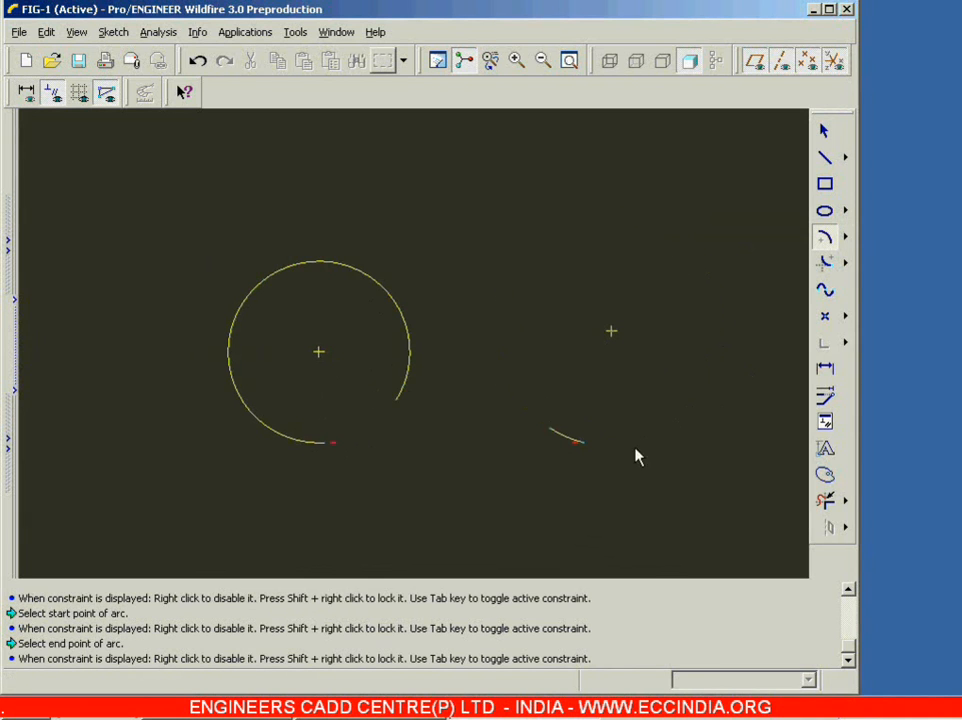
{"action": "left_click", "coordinate": [515, 274]}
Step: Delete both center-and-endpoints arcs from the sketch
{"action": "left_click", "coordinate": [824, 131]}
{"action": "left_click_drag", "start_coordinate": [185, 174], "coordinate": [775, 500]}
{"action": "key", "text": "Delete"}
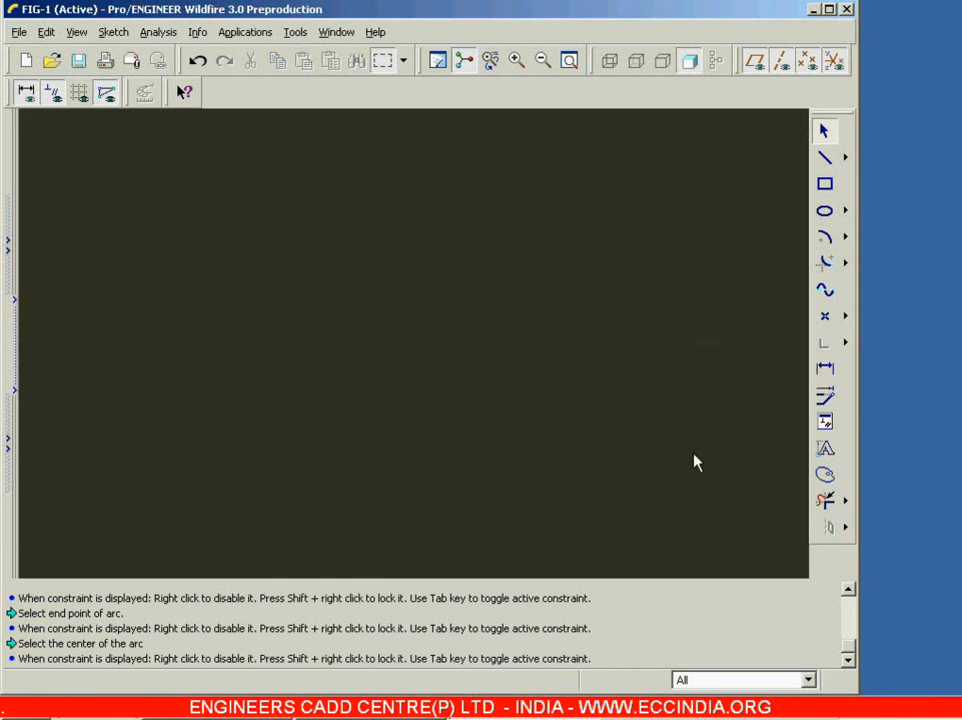
Step: Sketch a slanted line about 81 long in the left half of the sketch, sloping down to the left
{"action": "left_click", "coordinate": [845, 237]}
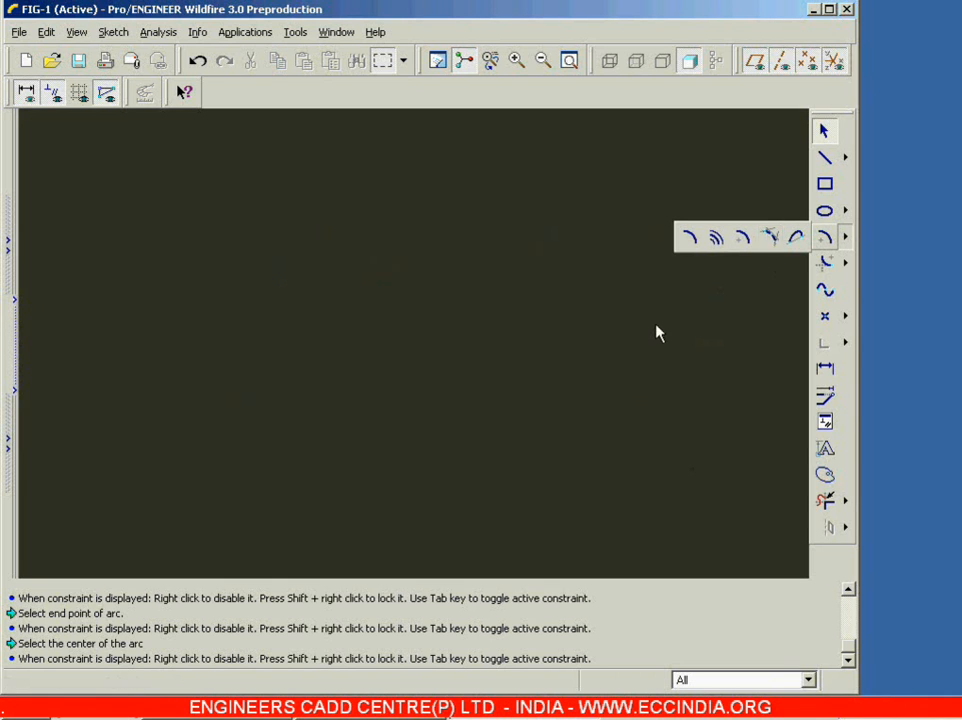
{"action": "left_click", "coordinate": [824, 157]}
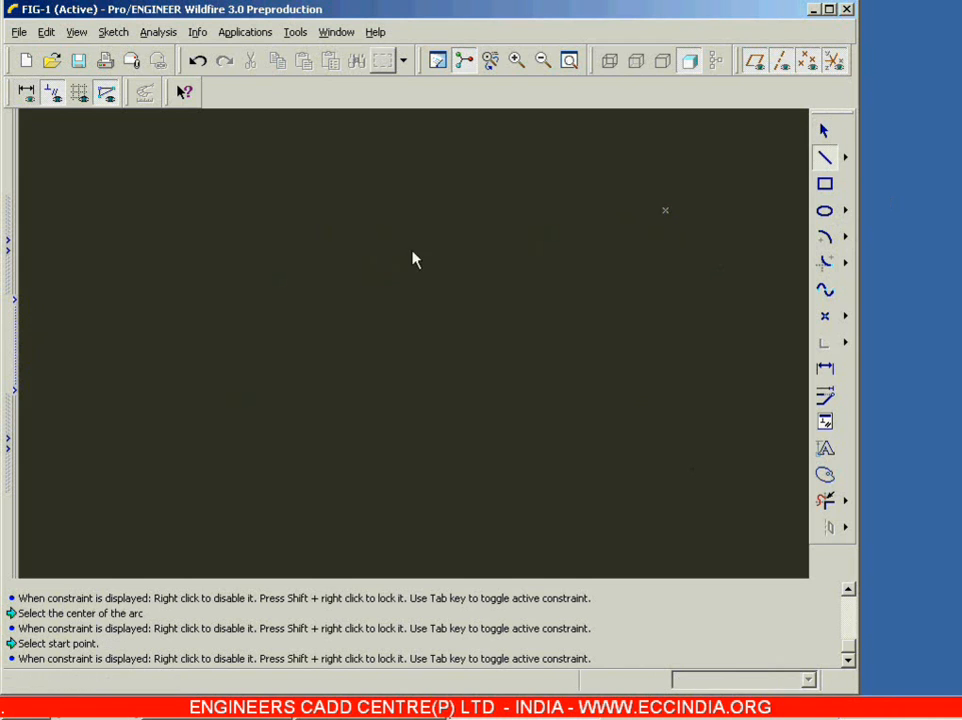
{"action": "left_click", "coordinate": [276, 193]}
{"action": "left_click", "coordinate": [96, 404]}
{"action": "middle_click", "coordinate": [166, 428]}
{"action": "left_click", "coordinate": [437, 183]}
{"action": "middle_click", "coordinate": [643, 320]}
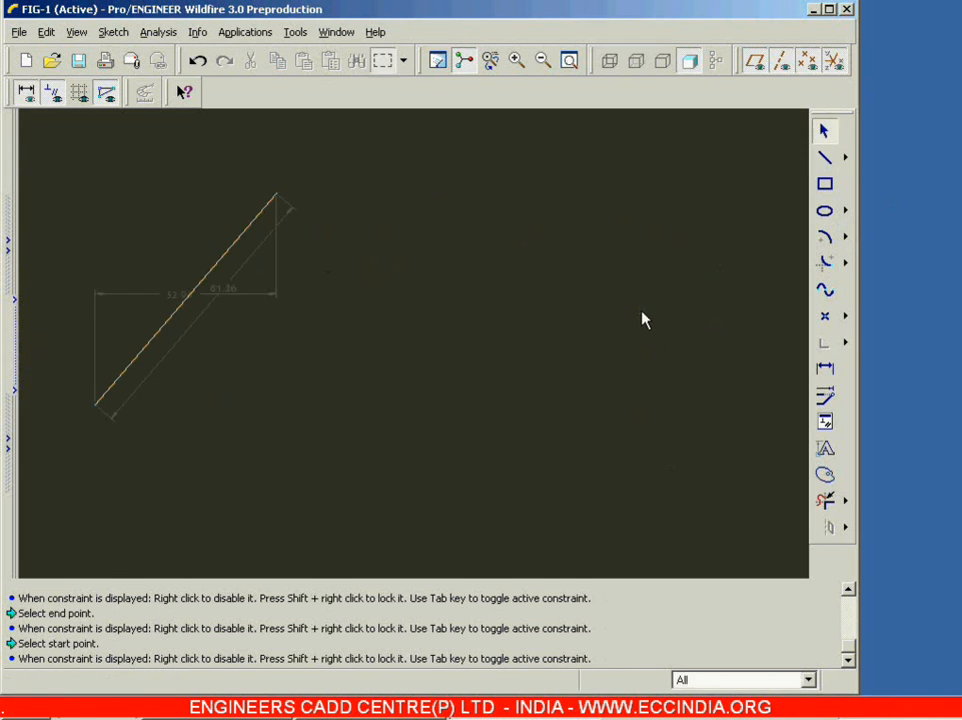
Step: Sketch a center-point circle about 50 in diameter to the right of the line
{"action": "left_click", "coordinate": [845, 210]}
{"action": "left_click", "coordinate": [690, 210]}
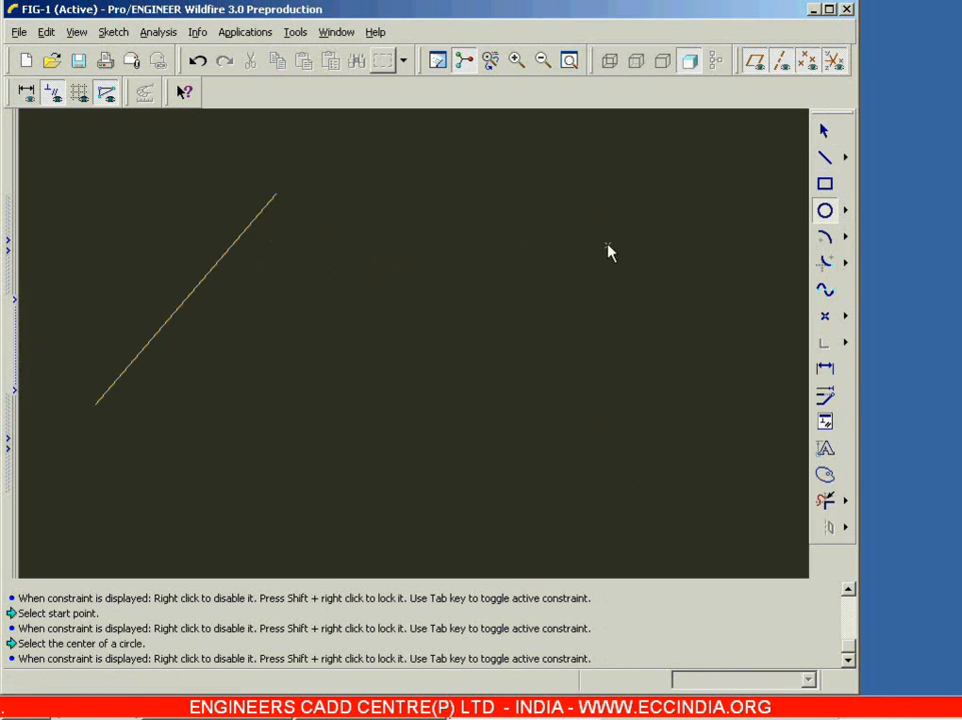
{"action": "left_click", "coordinate": [606, 243]}
{"action": "left_click", "coordinate": [665, 184]}
{"action": "middle_click", "coordinate": [559, 271]}
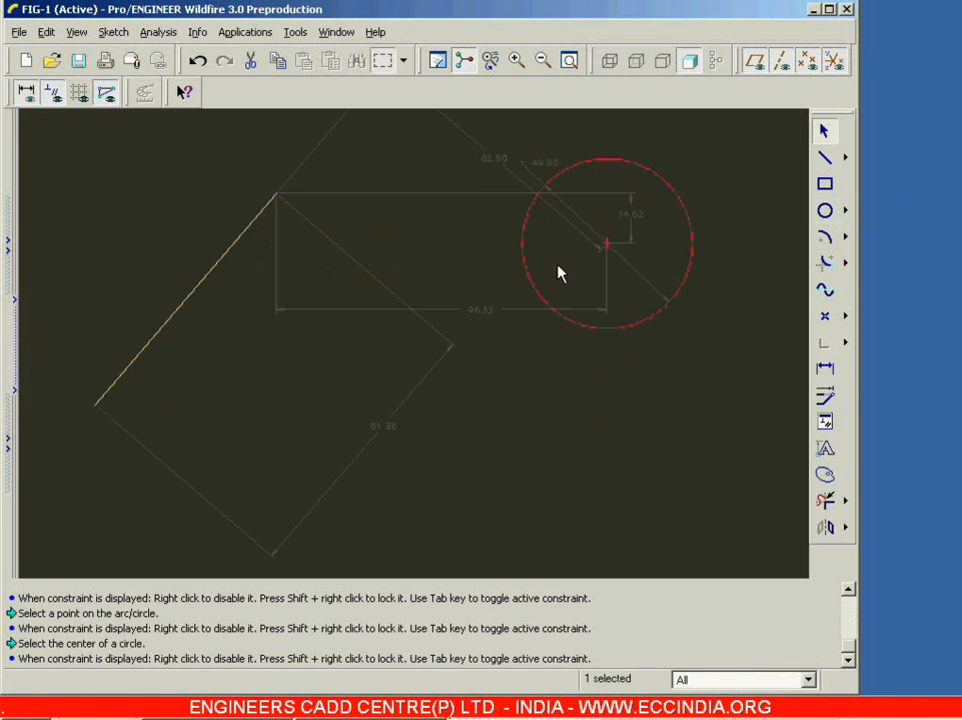
Step: Sketch a 3-point arc of about 50 radius below and between the line and the circle, bulging upward
{"action": "left_click", "coordinate": [845, 237]}
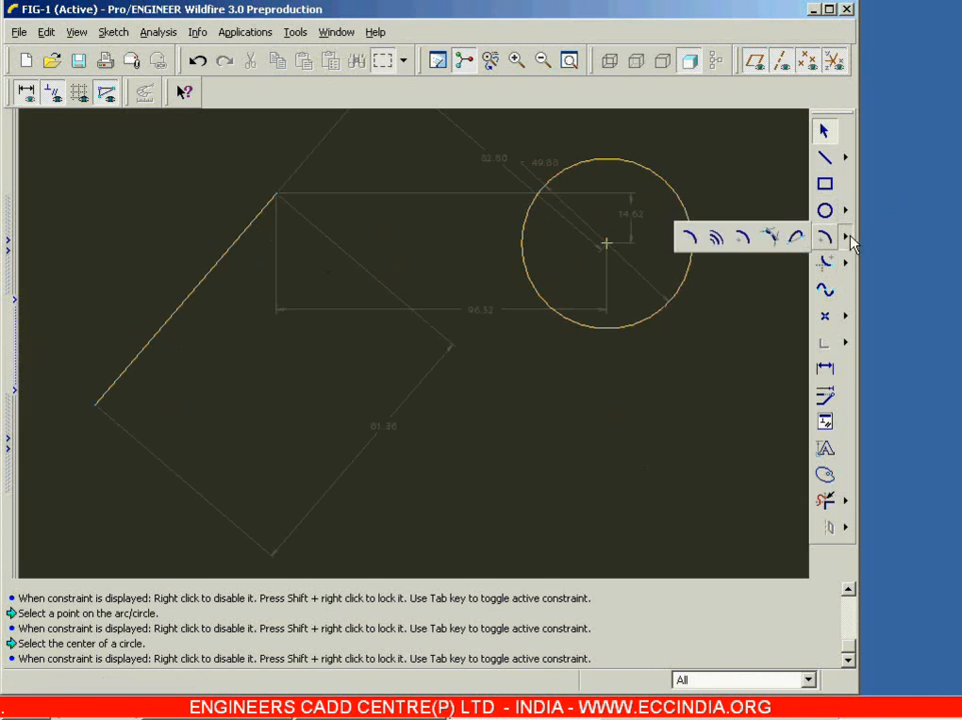
{"action": "left_click", "coordinate": [688, 237]}
{"action": "left_click", "coordinate": [247, 548]}
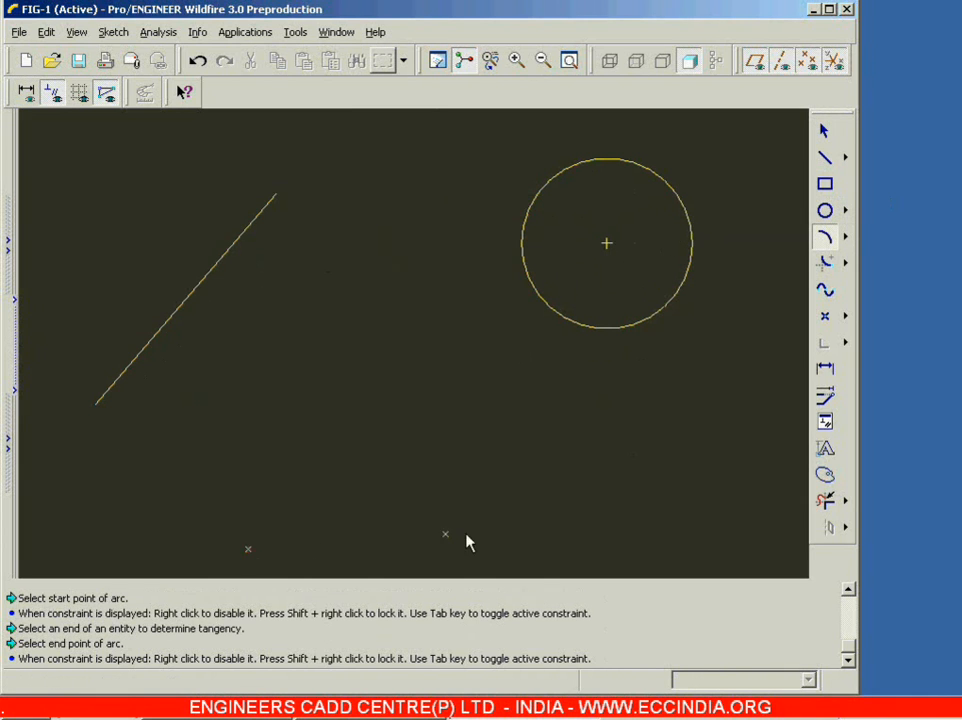
{"action": "left_click", "coordinate": [497, 546]}
{"action": "left_click", "coordinate": [397, 500]}
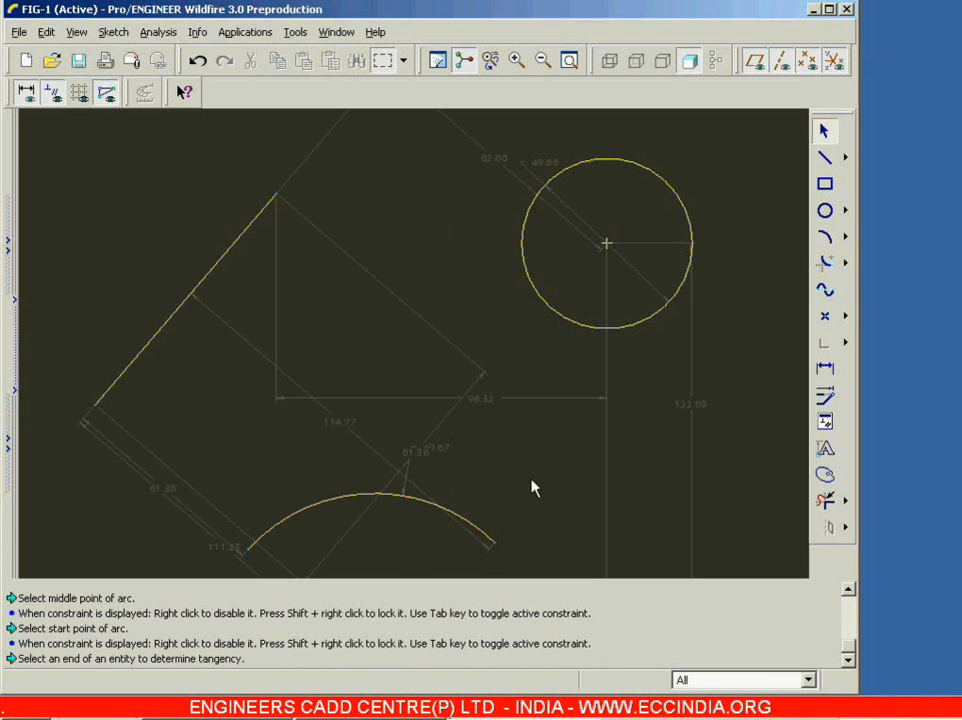
Step: Create a 3-tangent arc from the slanted line to the near side of the circle, tangent to the top of the lower arc
{"action": "left_click", "coordinate": [846, 239]}
{"action": "left_click", "coordinate": [771, 238]}
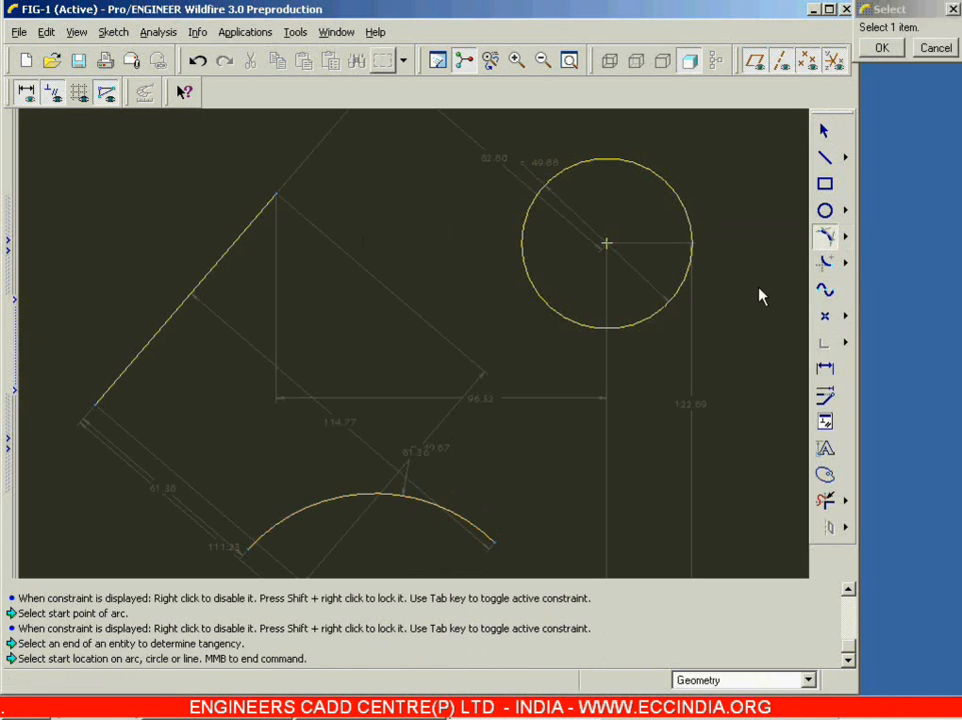
{"action": "left_click", "coordinate": [220, 268]}
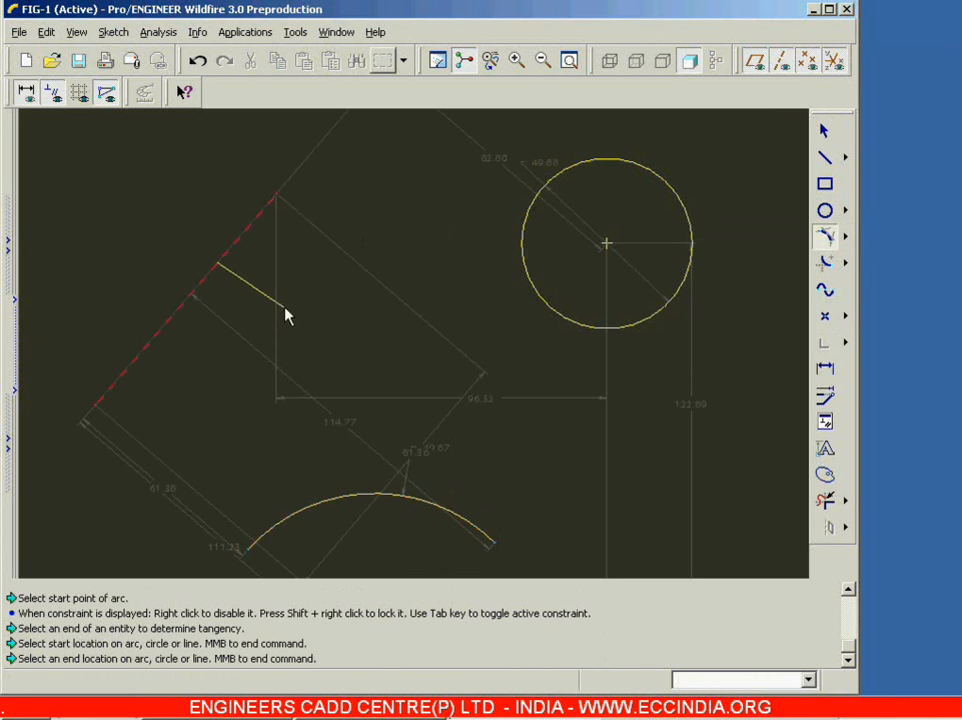
{"action": "left_click", "coordinate": [527, 269]}
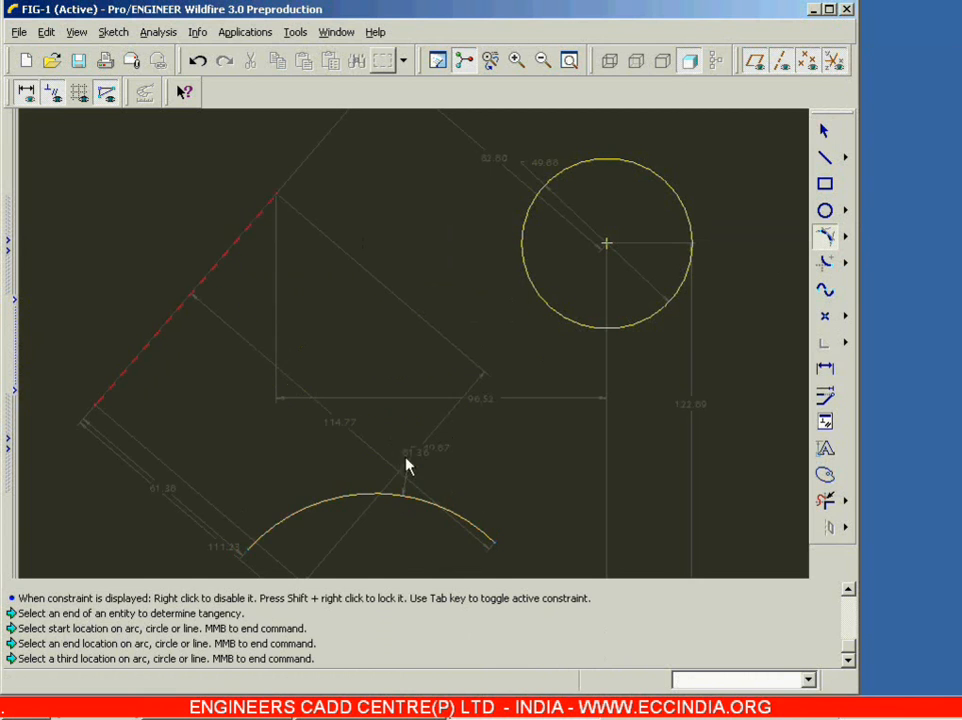
{"action": "left_click", "coordinate": [383, 497]}
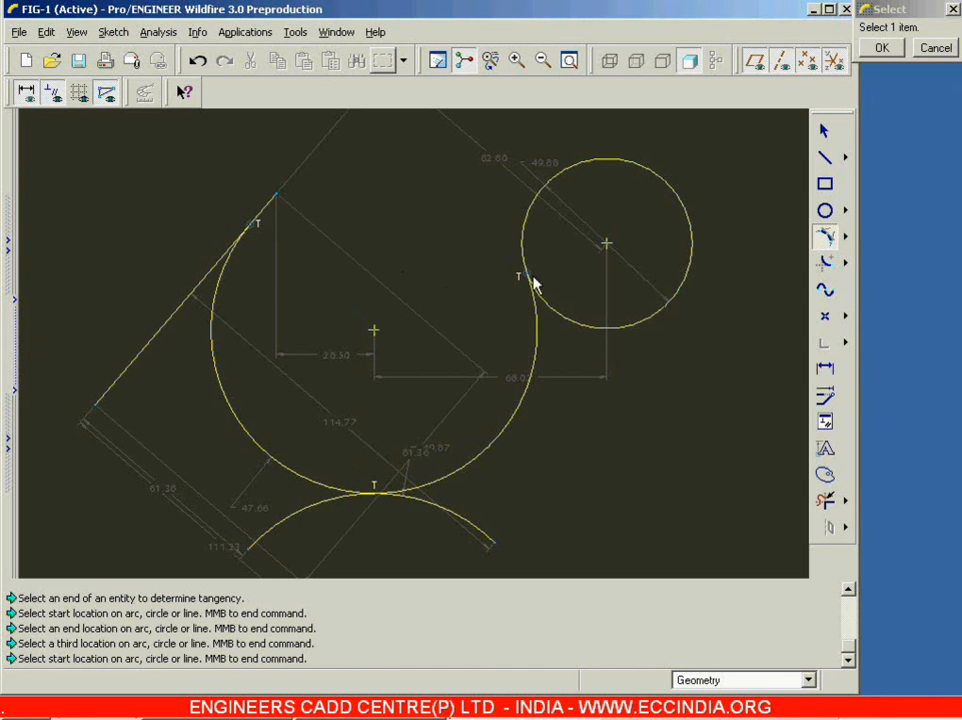
{"action": "middle_click", "coordinate": [575, 248]}
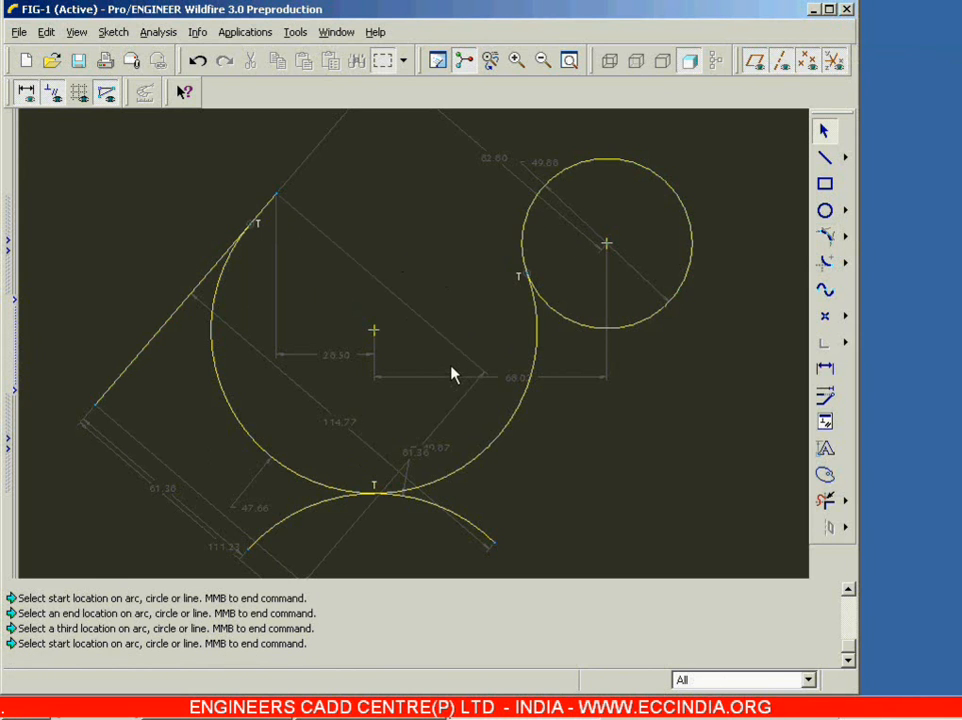
Step: Delete the line, the circle and both arcs from the sketch
{"action": "left_click", "coordinate": [569, 60]}
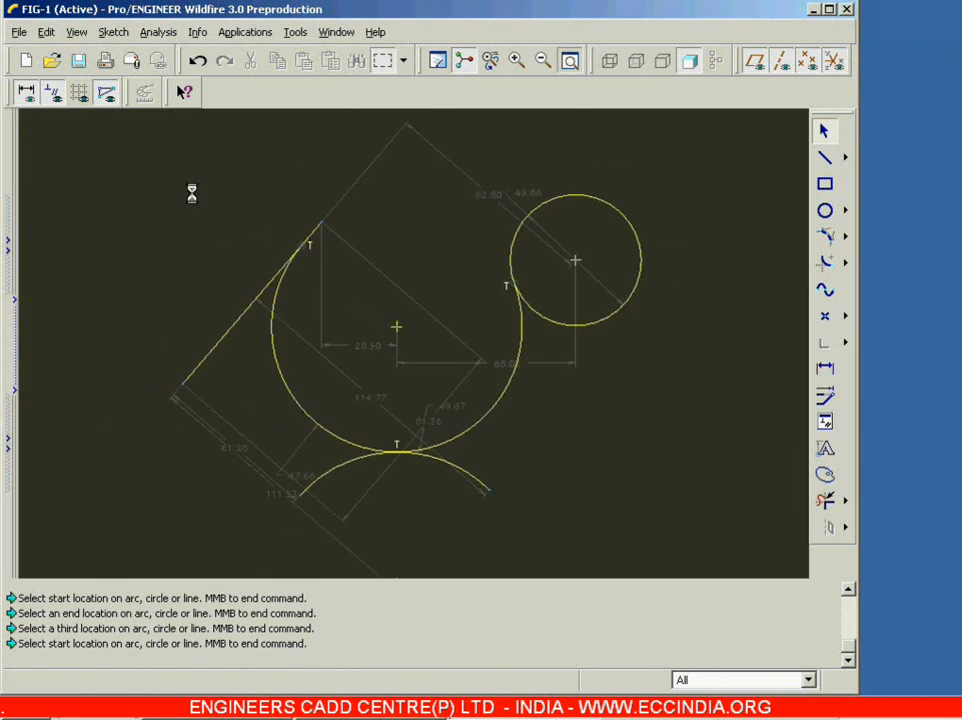
{"action": "mouse_move", "coordinate": [140, 164]}
{"action": "left_mouse_down"}
{"action": "mouse_move", "coordinate": [672, 494]}
{"action": "mouse_move", "coordinate": [721, 537]}
{"action": "left_mouse_up"}
{"action": "key", "text": "Delete"}
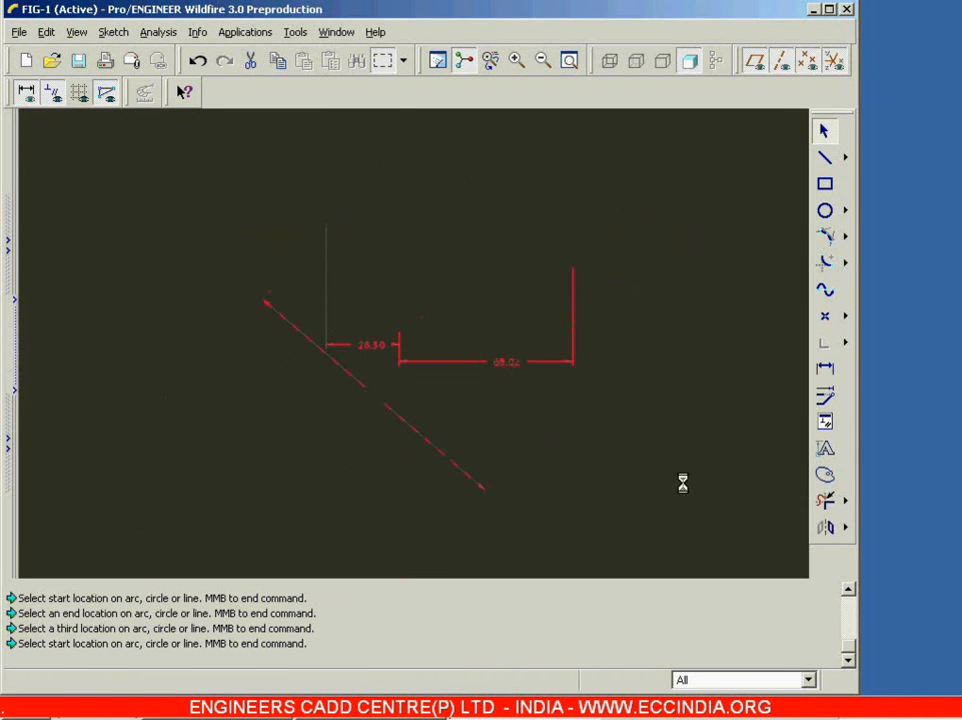
Step: Sketch a conic arc between a lower-left and a higher right endpoint, with its shoulder point above the chord
{"action": "left_click", "coordinate": [847, 238]}
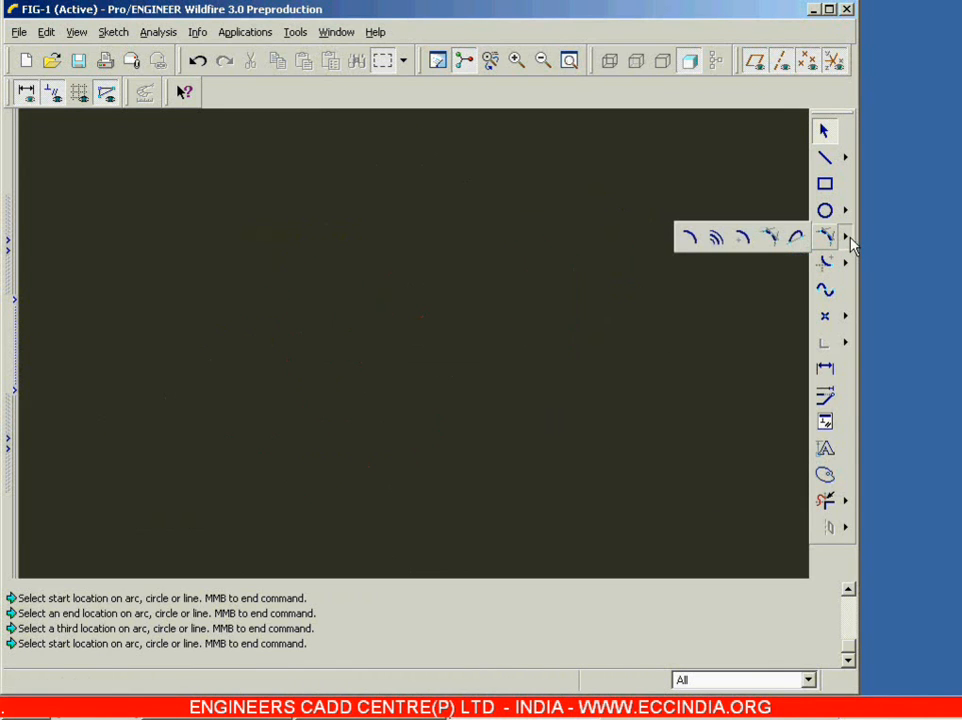
{"action": "left_click", "coordinate": [796, 240]}
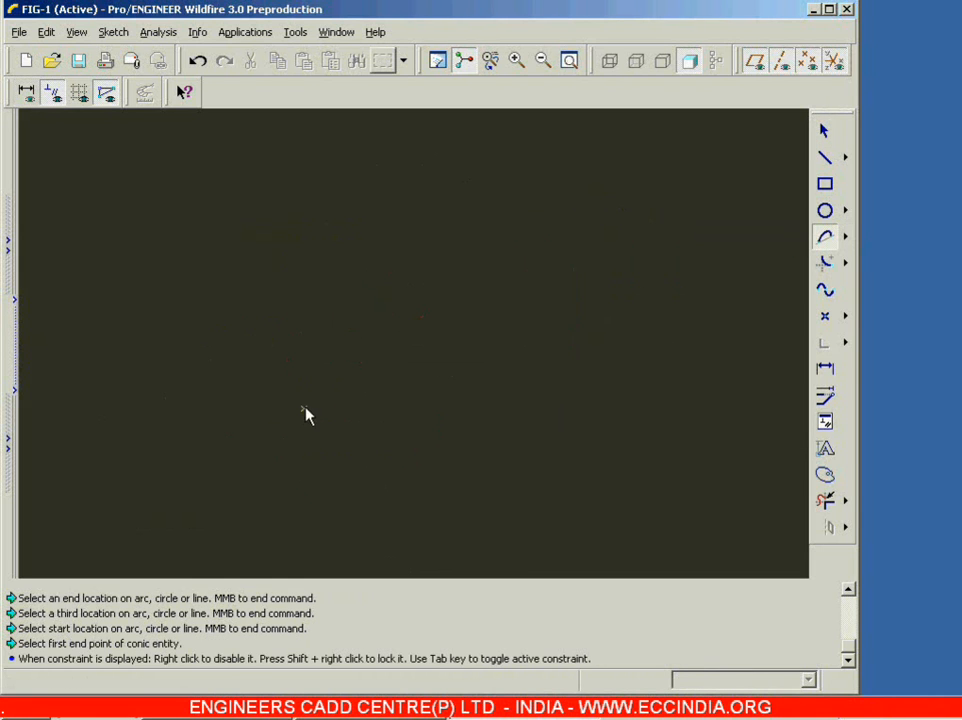
{"action": "left_click", "coordinate": [304, 408]}
{"action": "left_click", "coordinate": [535, 367]}
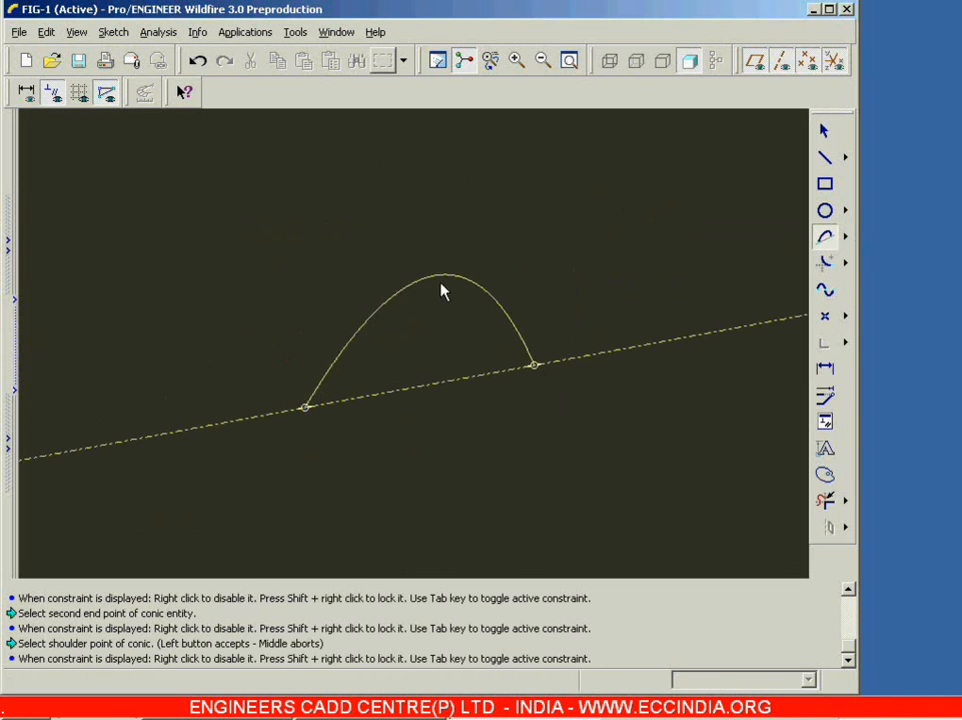
{"action": "left_click", "coordinate": [398, 282]}
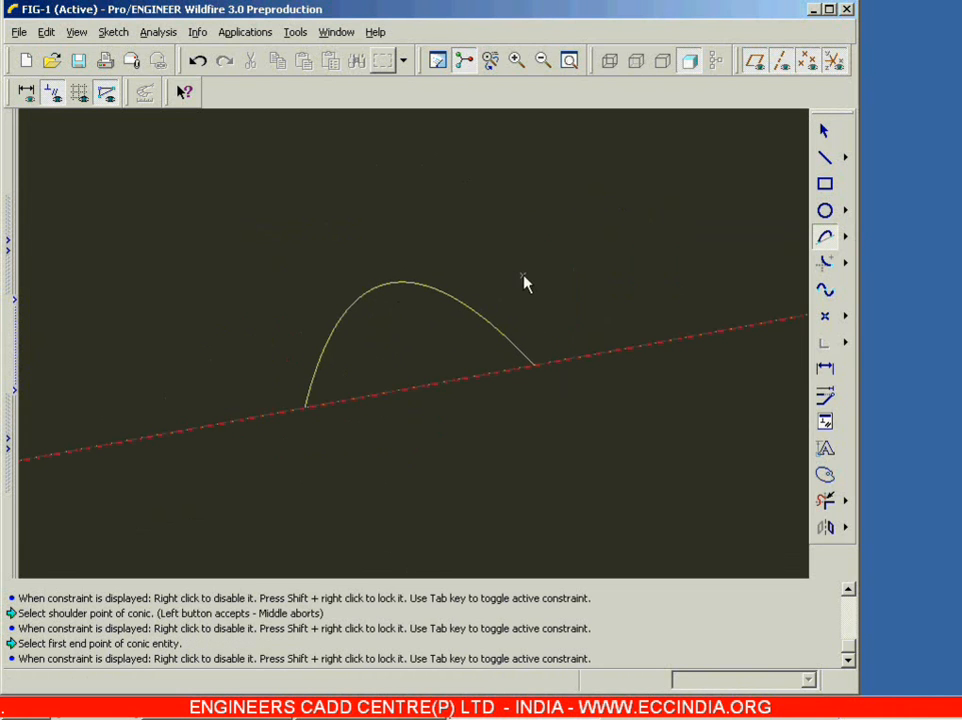
{"action": "left_click", "coordinate": [825, 133]}
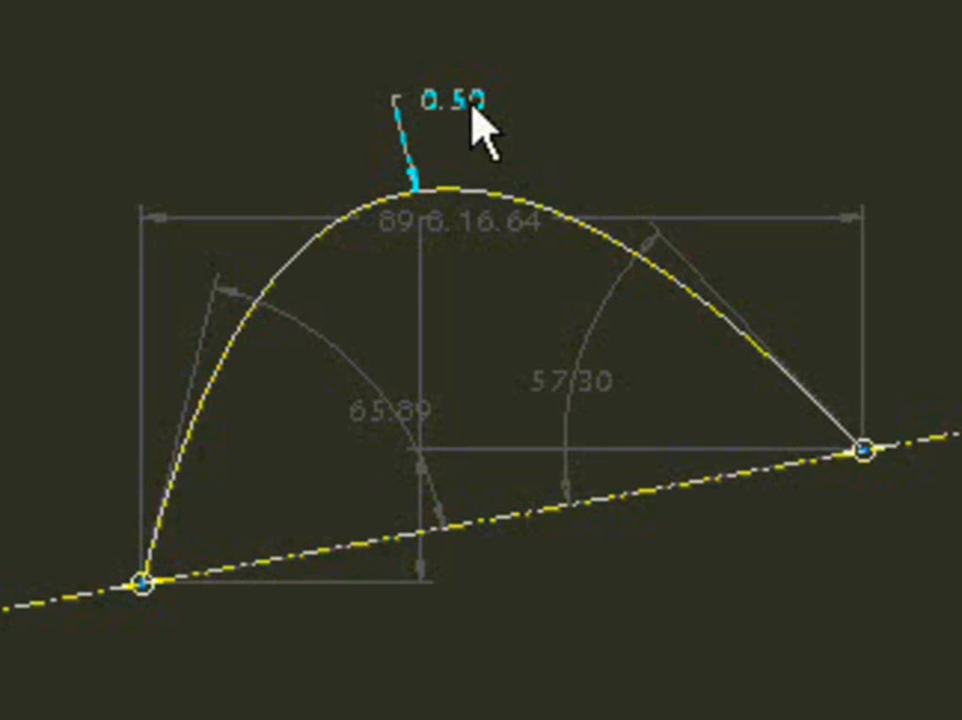
Step: Set the conic arc's rho dimension at its shoulder to 0.8
{"action": "double_click", "coordinate": [475, 115]}
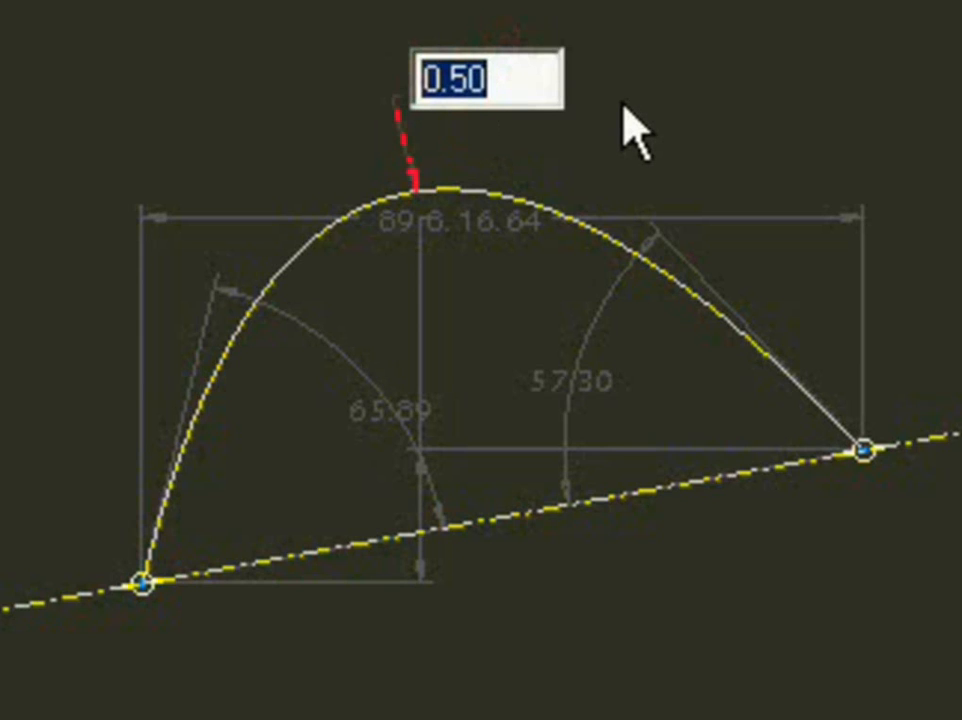
{"action": "type", "text": ".8"}
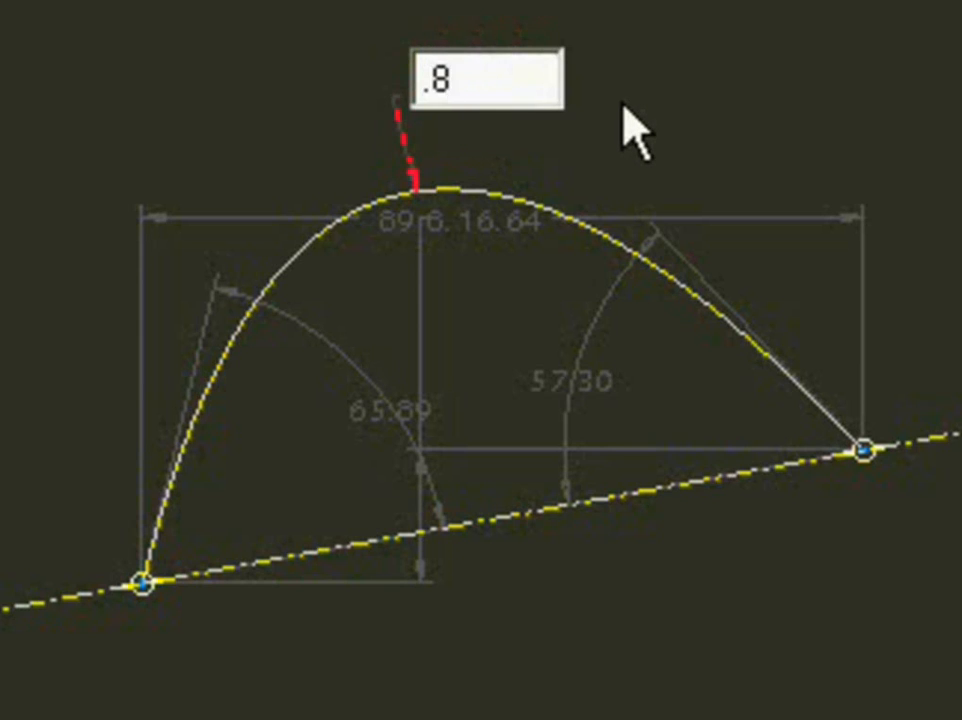
{"action": "key", "text": "Return"}
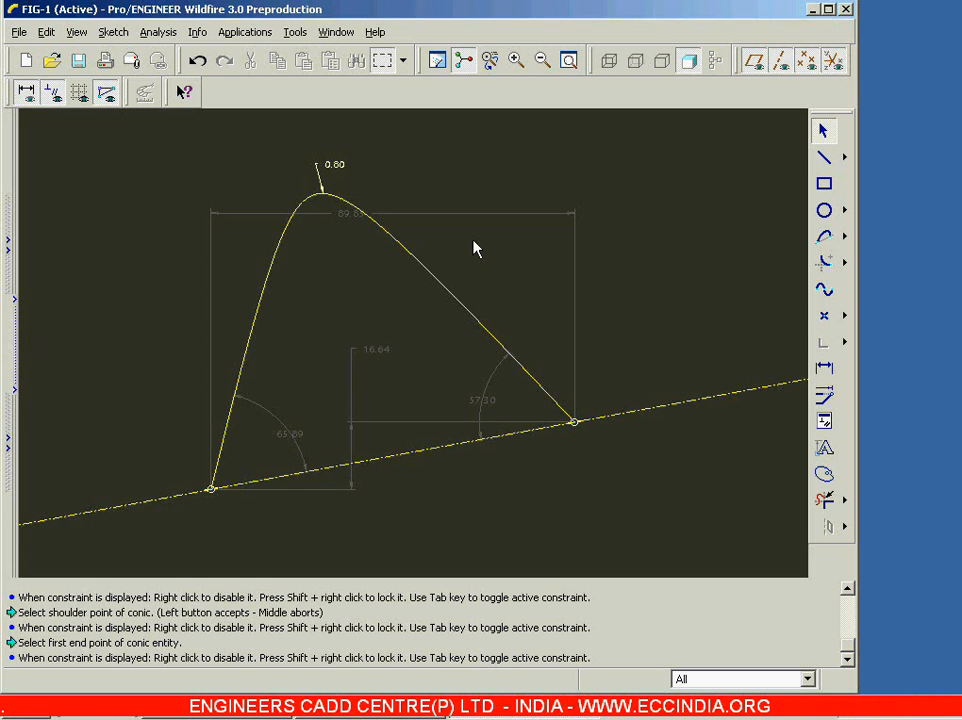
Step: Flatten the conic arc by setting its rho dimension to 0.25
{"action": "double_click", "coordinate": [337, 170]}
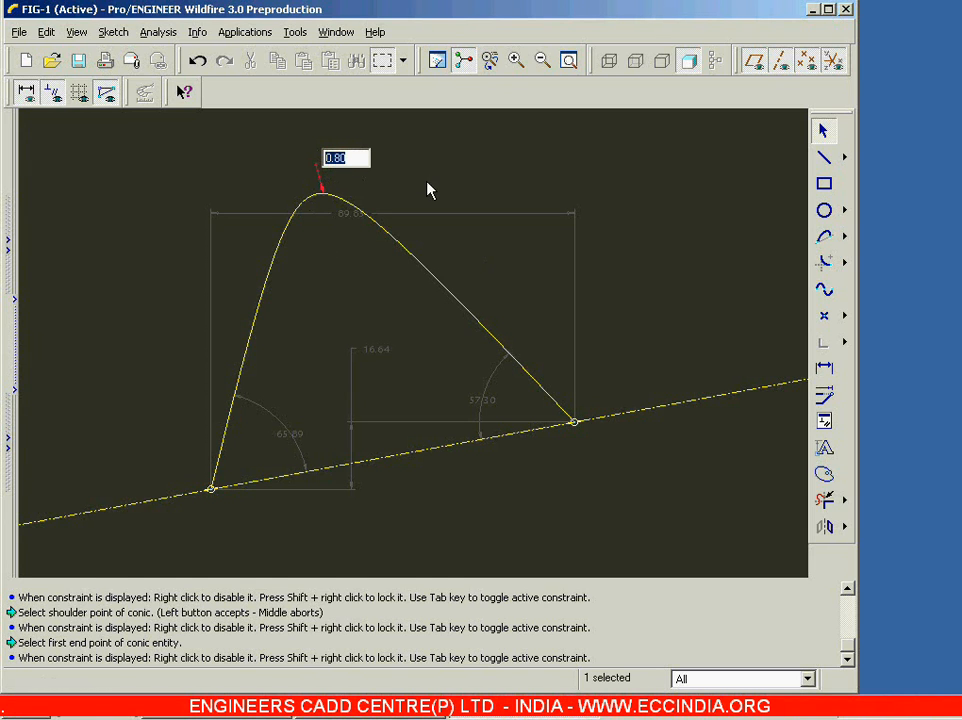
{"action": "type", "text": ".25"}
{"action": "key", "text": "Return"}
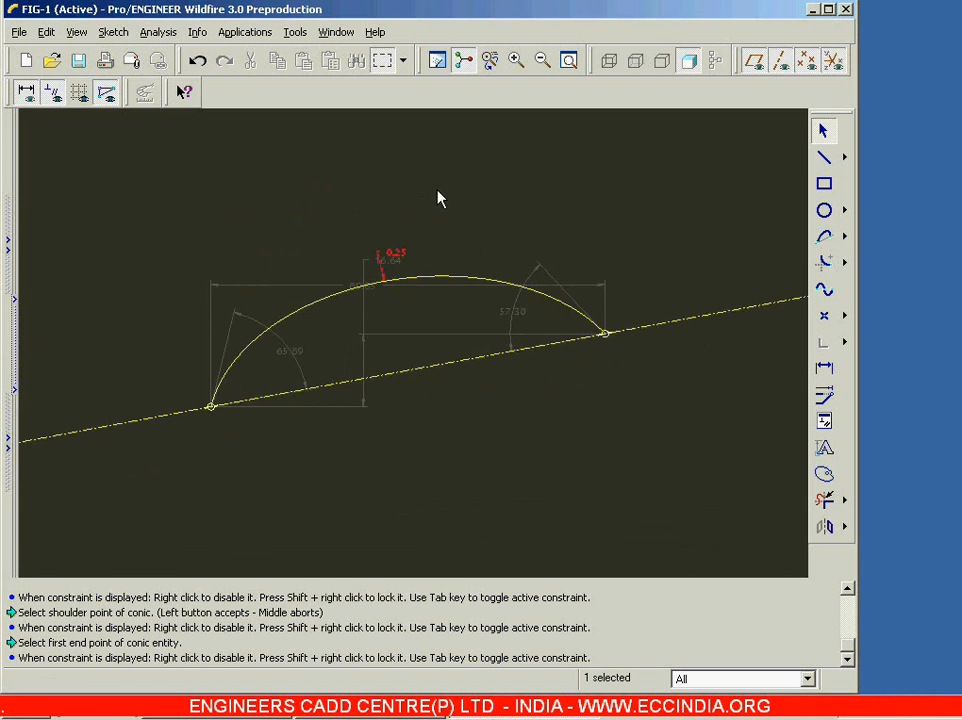
{"action": "left_click", "coordinate": [440, 202]}
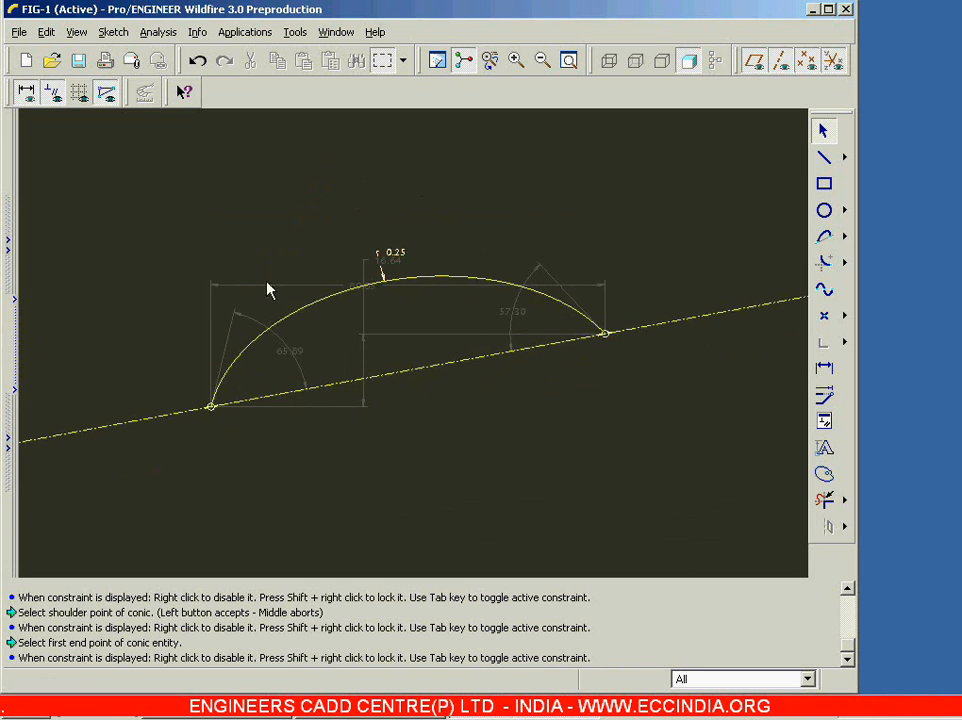
Step: Sharpen the conic arc by setting its rho dimension to 0.9
{"action": "double_click", "coordinate": [400, 256]}
{"action": "type", "text": "0.9"}
{"action": "key", "text": "Return"}
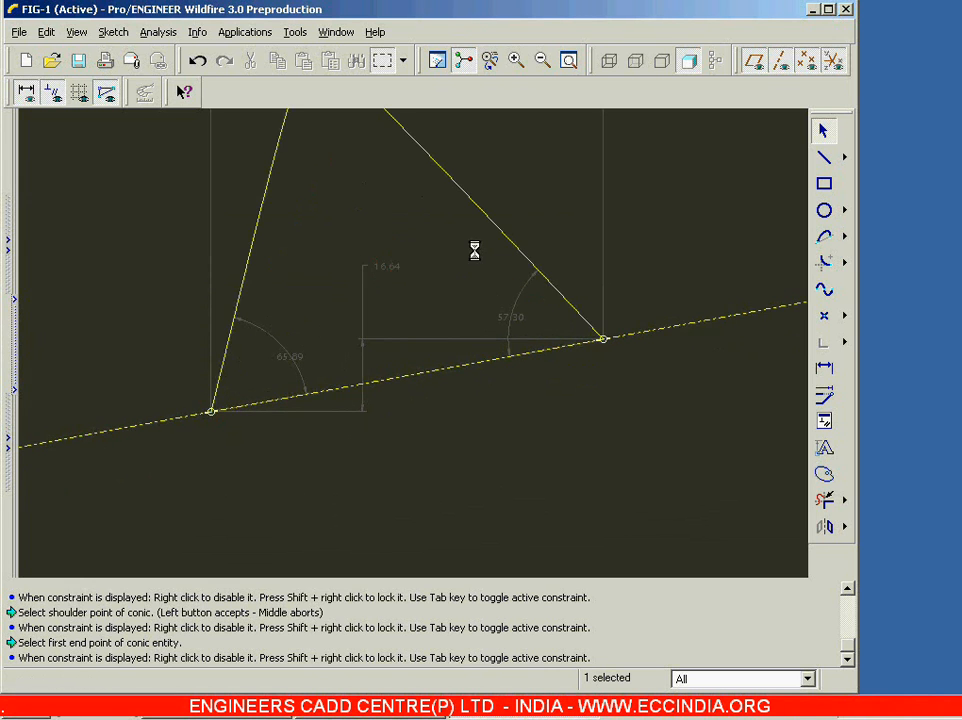
{"action": "left_click", "coordinate": [474, 250]}
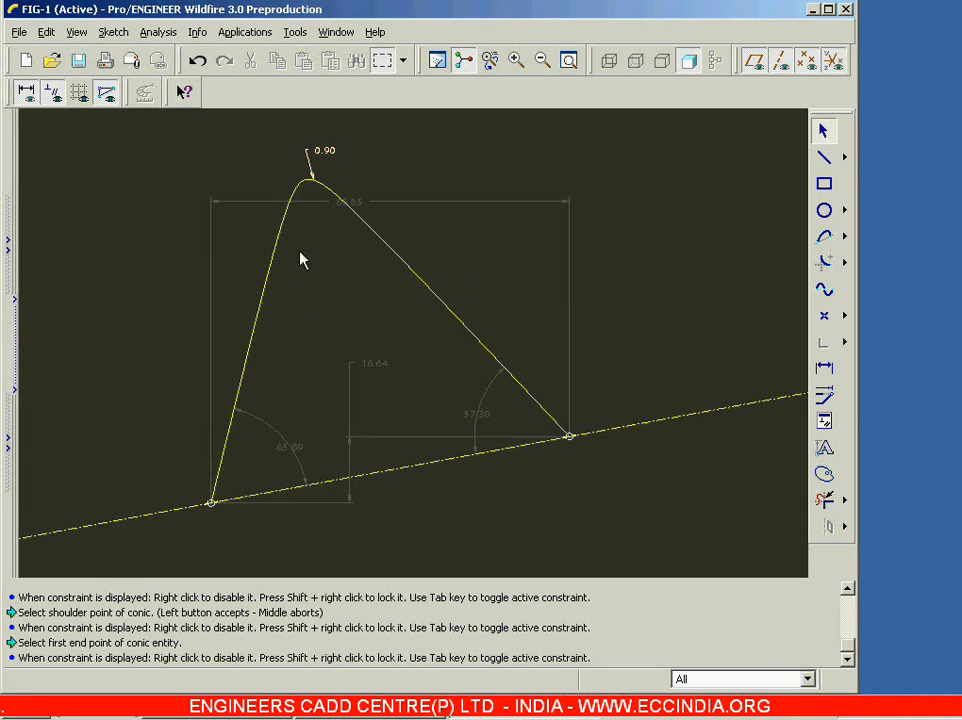
Step: Set the conic arc's rho dimension to 0.5
{"action": "double_click", "coordinate": [334, 155]}
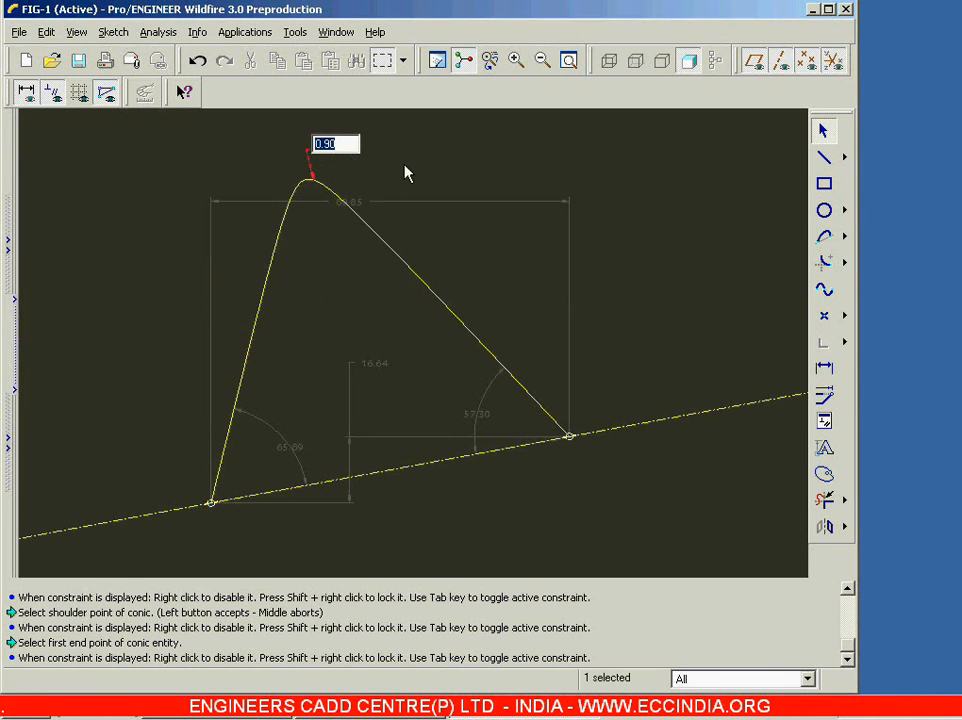
{"action": "type", "text": ".5"}
{"action": "key", "text": "Return"}
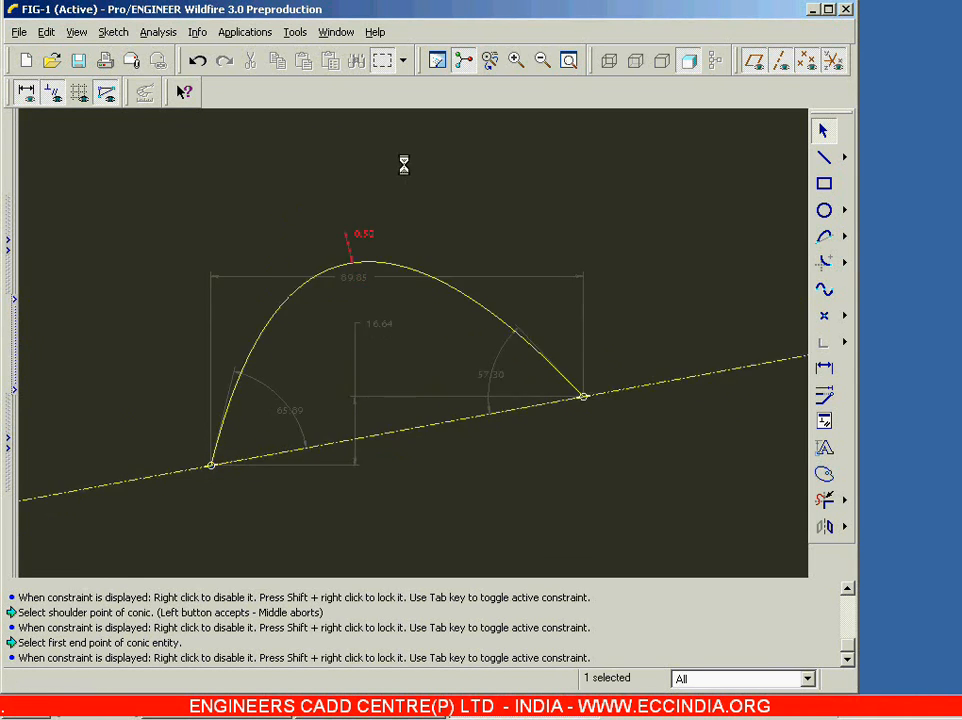
{"action": "left_click", "coordinate": [406, 268]}
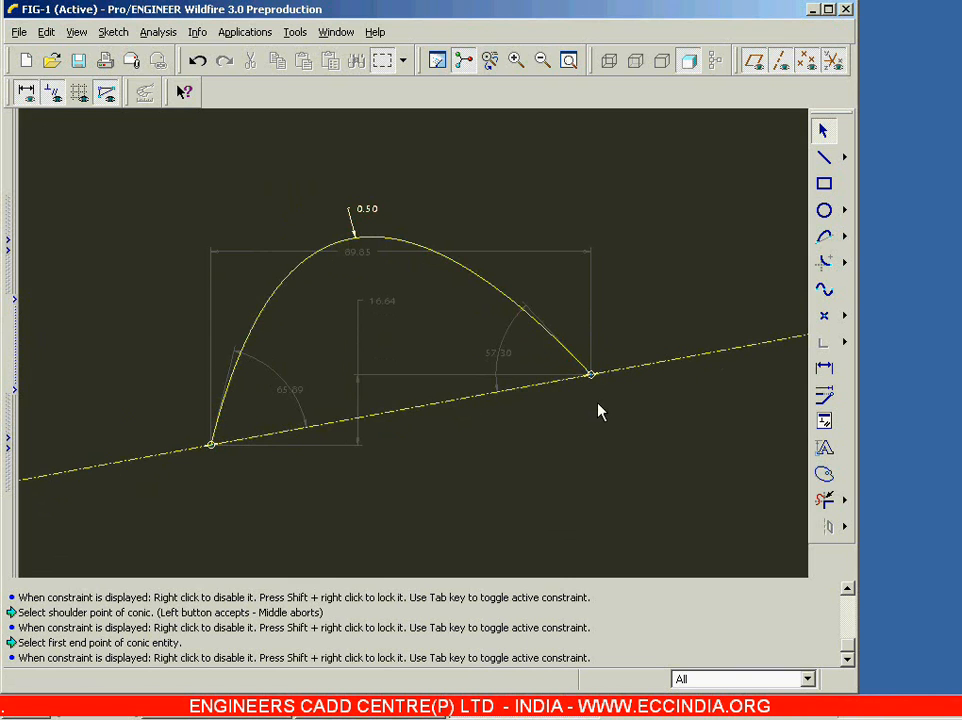
Step: Delete the conic arc and its chord centerline from the sketch
{"action": "mouse_move", "coordinate": [135, 183]}
{"action": "left_mouse_down"}
{"action": "mouse_move", "coordinate": [279, 315]}
{"action": "mouse_move", "coordinate": [640, 518]}
{"action": "left_mouse_up"}
{"action": "key", "text": "Delete"}
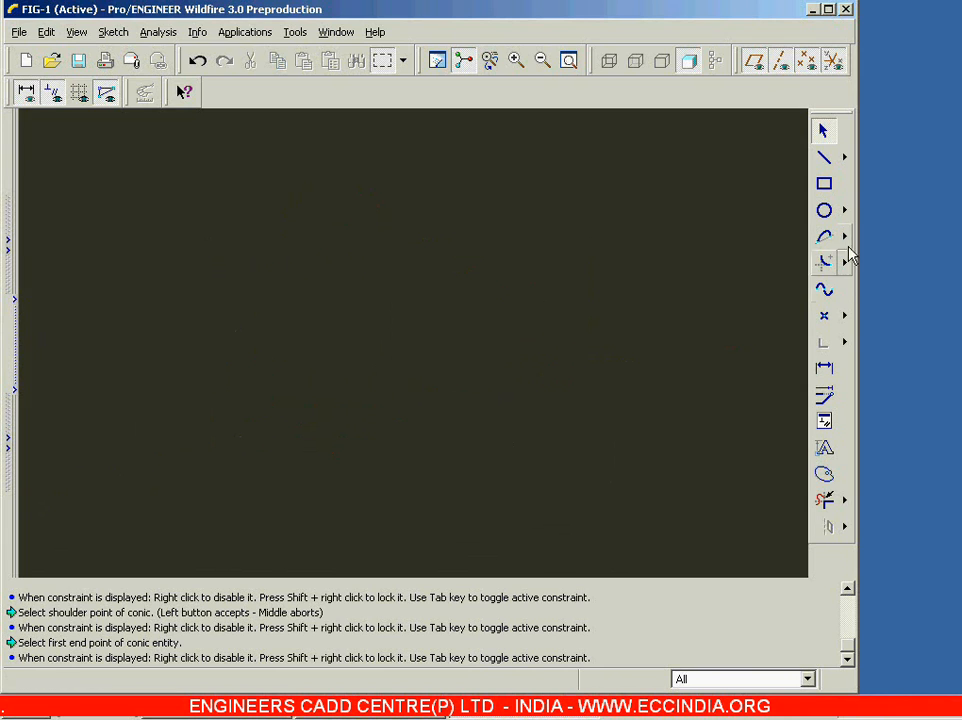
{"action": "left_click", "coordinate": [845, 238]}
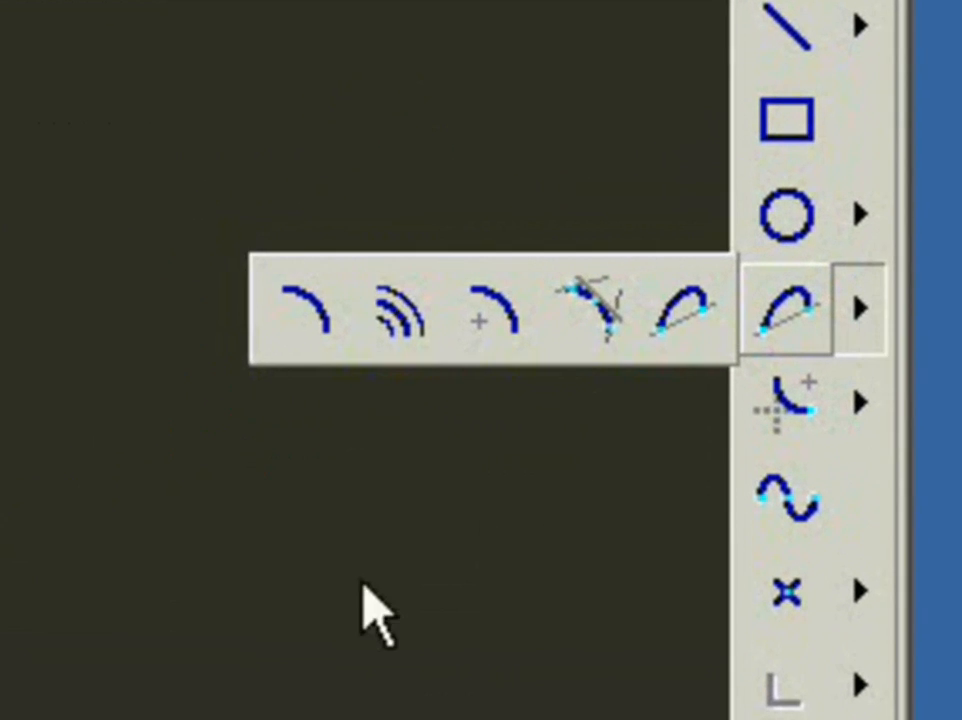
{"action": "left_click", "coordinate": [694, 323]}
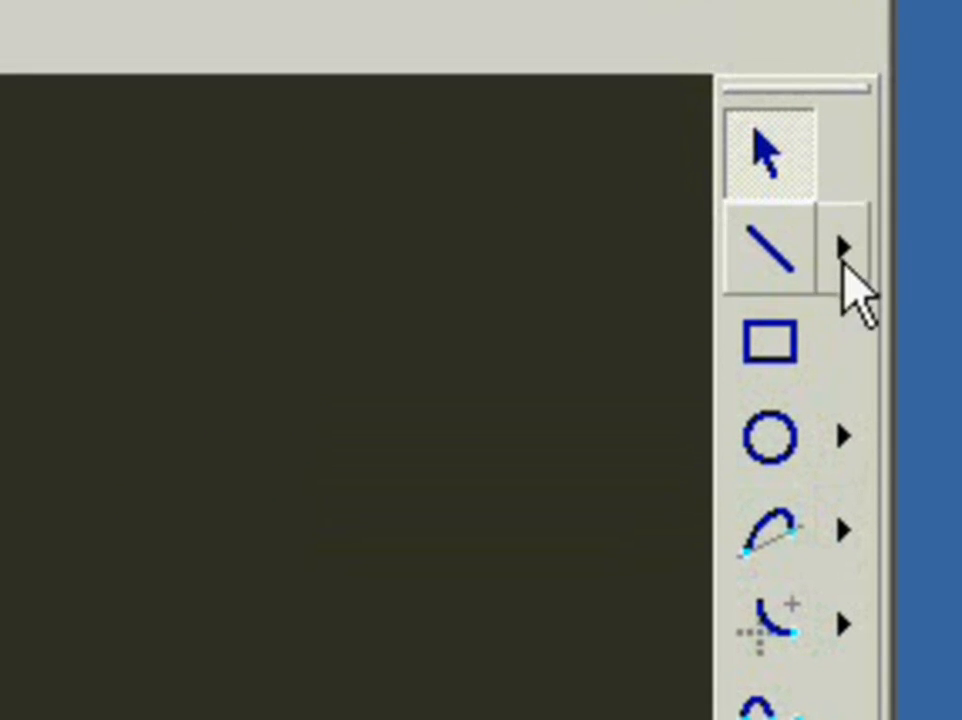
{"action": "left_click", "coordinate": [849, 203]}
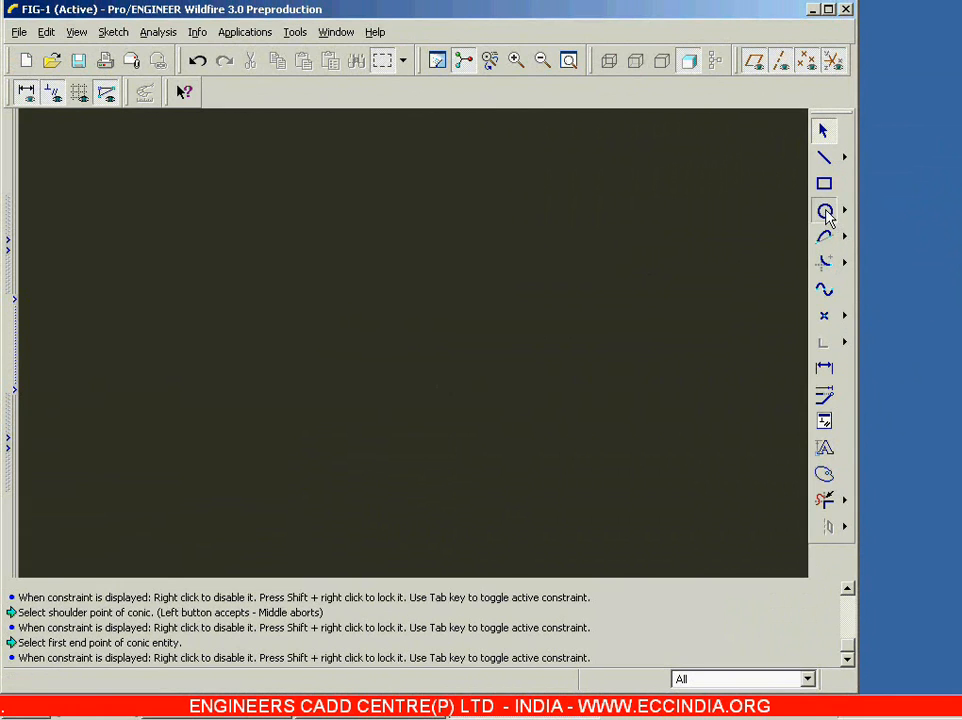
Step: Sketch two separate circles side by side, about 28 and 51 in diameter, with centers about 50 apart horizontally and the larger one on the right
{"action": "left_click", "coordinate": [824, 211]}
{"action": "left_click", "coordinate": [269, 342]}
{"action": "left_click", "coordinate": [325, 314]}
{"action": "left_click", "coordinate": [480, 354]}
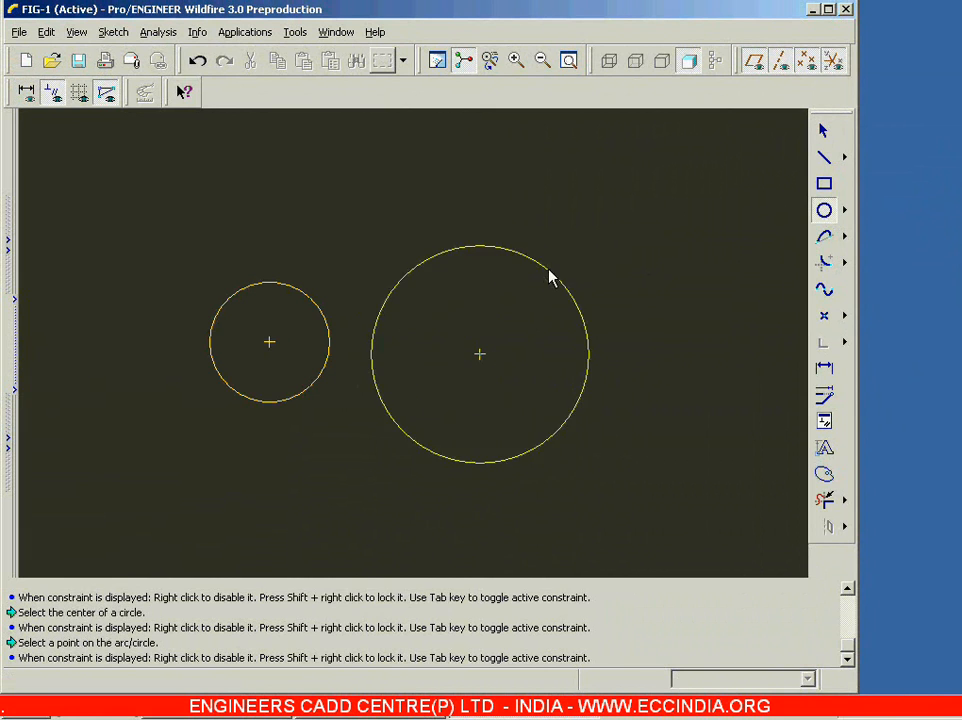
{"action": "left_click", "coordinate": [549, 269]}
{"action": "middle_click", "coordinate": [594, 249]}
{"action": "left_click", "coordinate": [594, 249]}
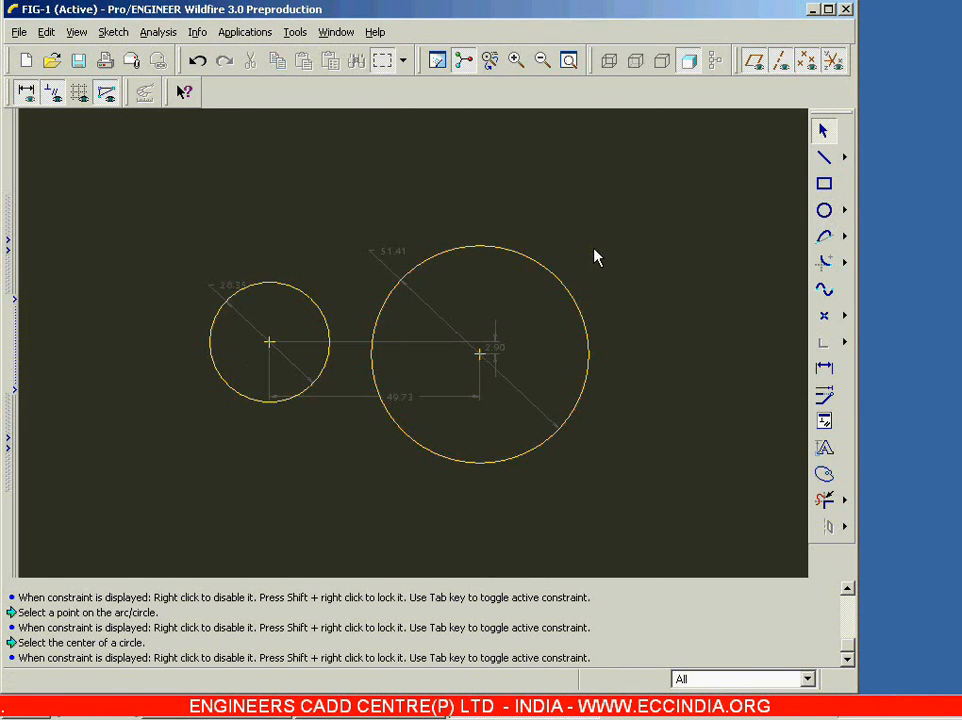
Step: Join the two circles with 2-tangent lines along their upper and lower outer sides
{"action": "left_click", "coordinate": [844, 157]}
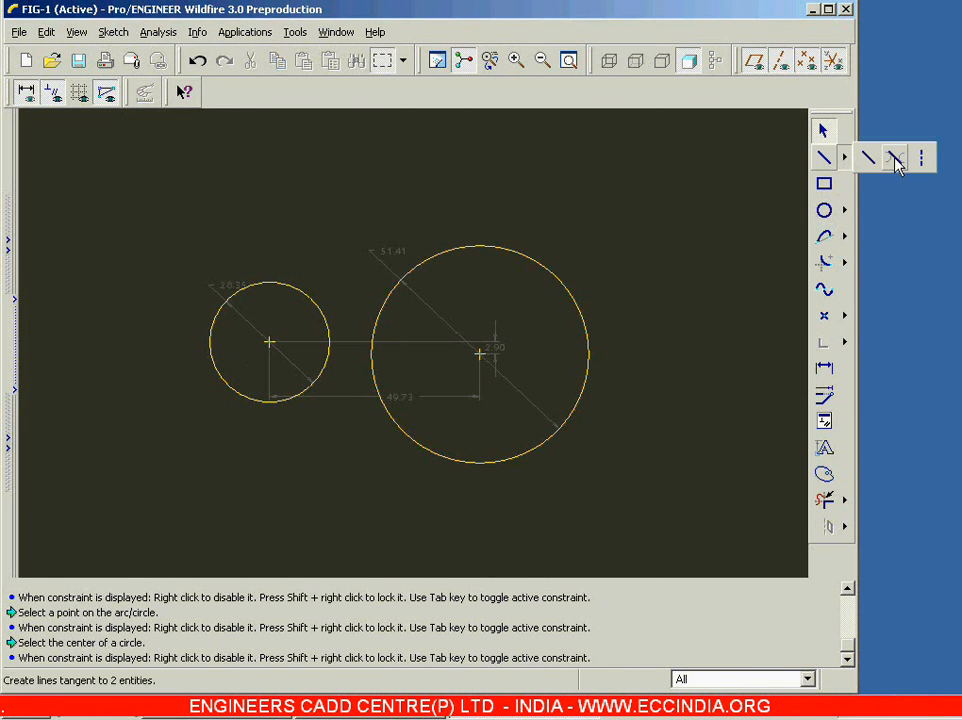
{"action": "left_click", "coordinate": [895, 160]}
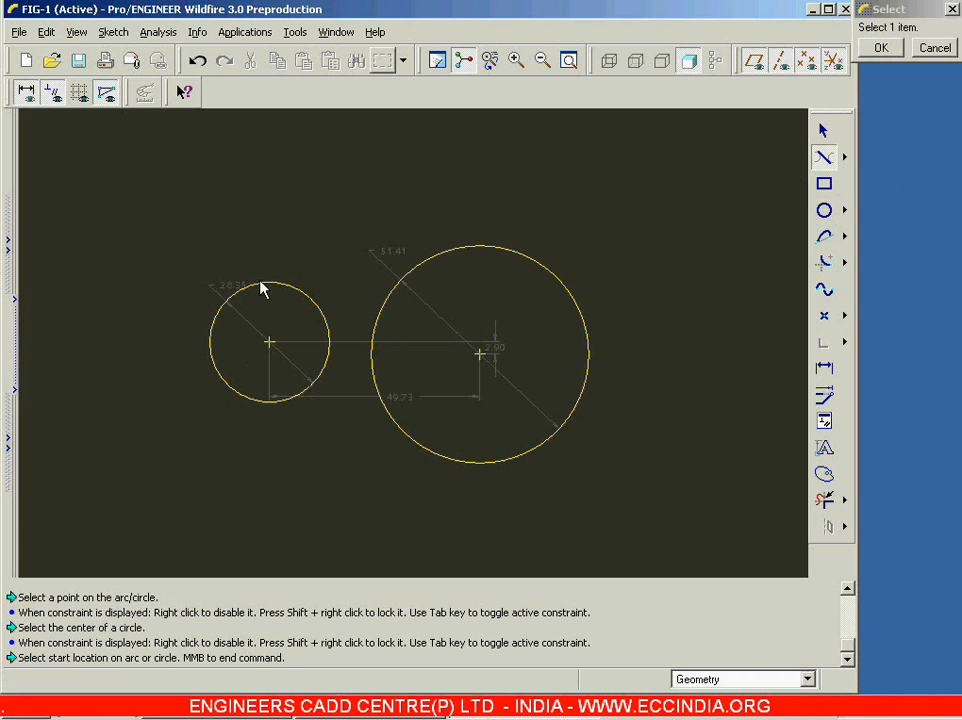
{"action": "left_click", "coordinate": [262, 284]}
{"action": "left_click", "coordinate": [478, 245]}
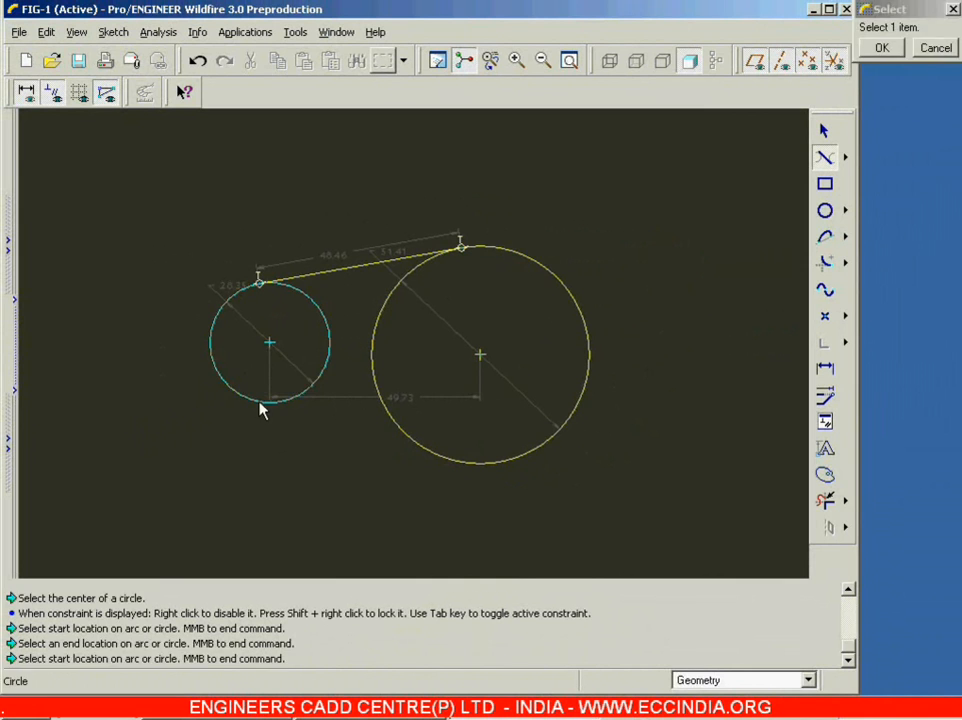
{"action": "left_click", "coordinate": [260, 404]}
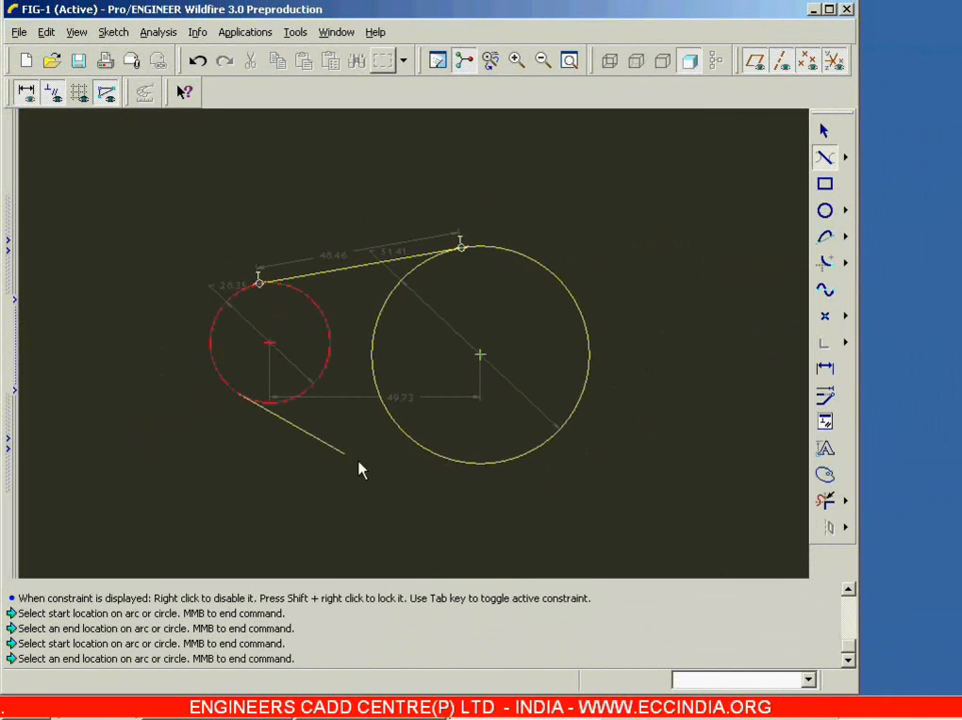
{"action": "left_click", "coordinate": [440, 459]}
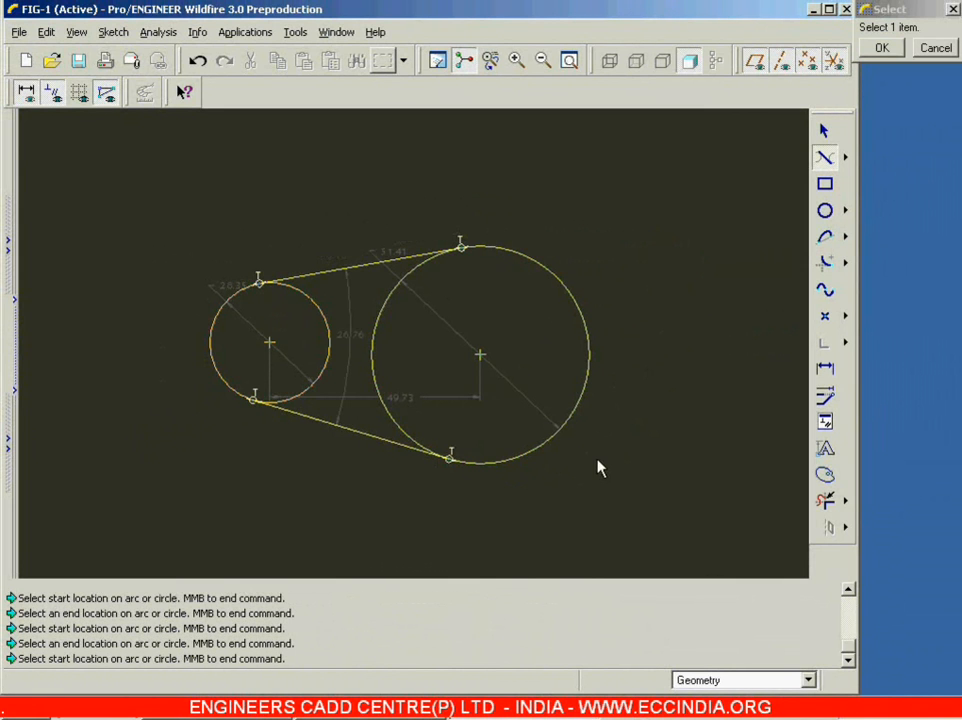
Step: Add two crossing inner tangent lines between the facing sides of the circles
{"action": "left_click", "coordinate": [322, 307]}
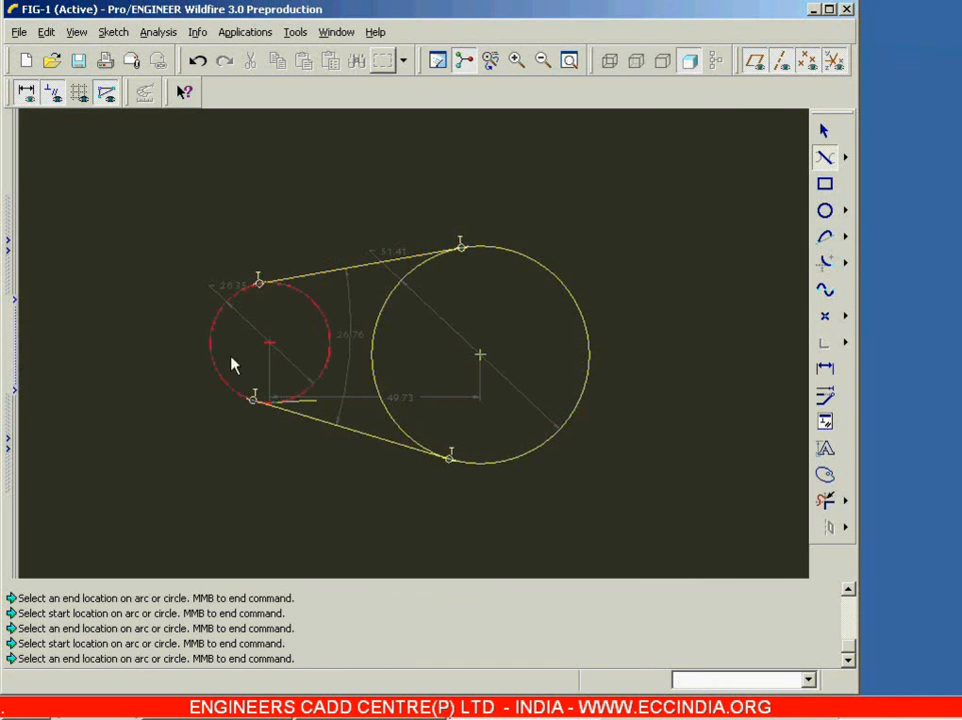
{"action": "left_click", "coordinate": [398, 430]}
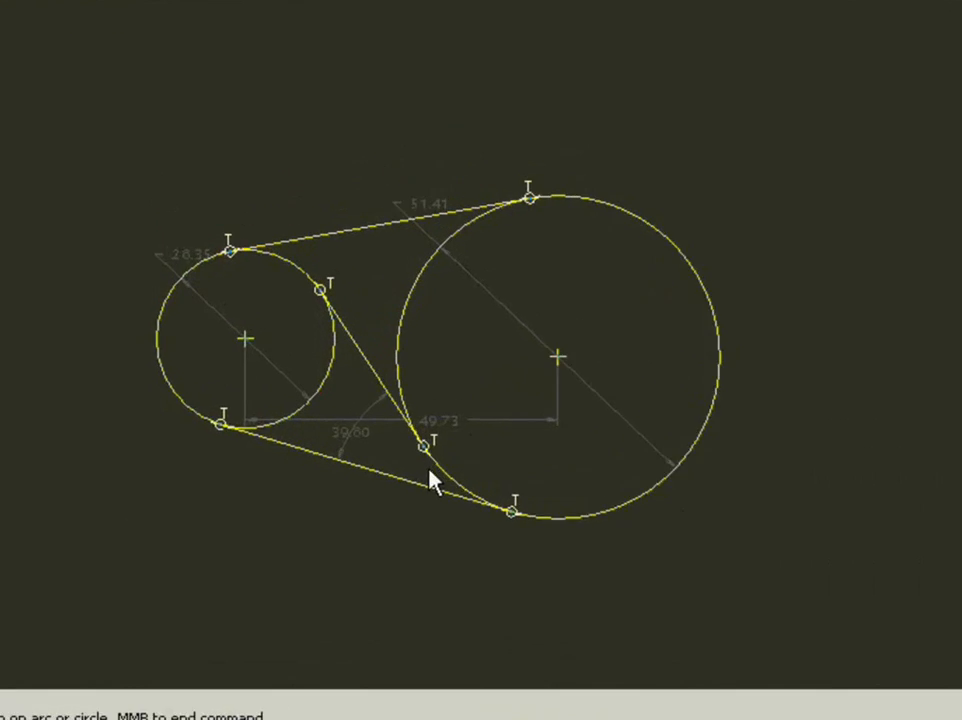
{"action": "left_click", "coordinate": [253, 465]}
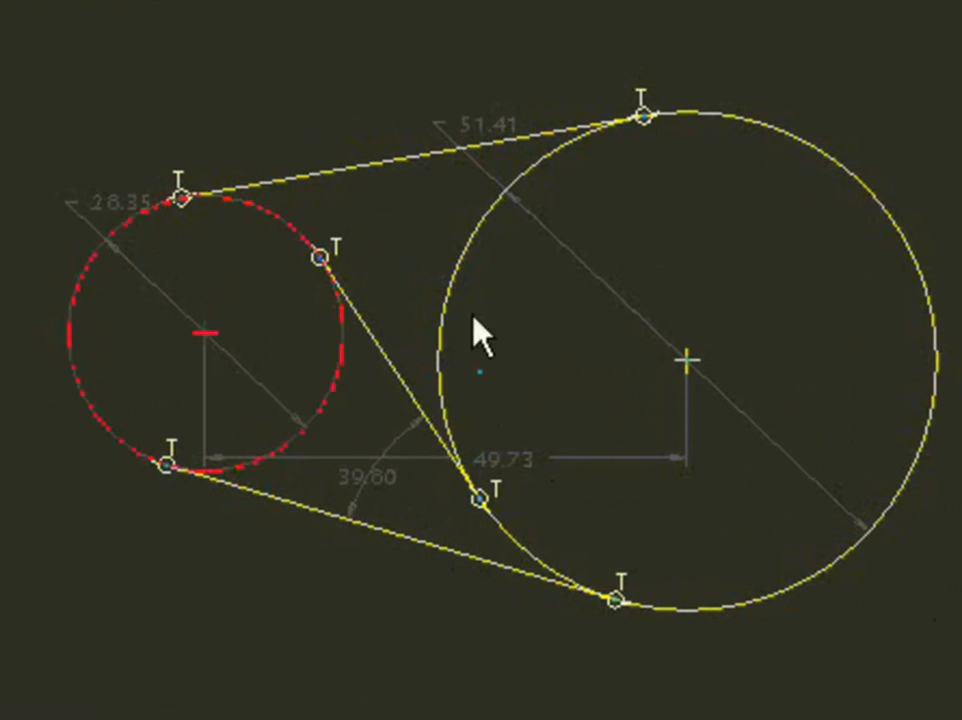
{"action": "left_click", "coordinate": [499, 201]}
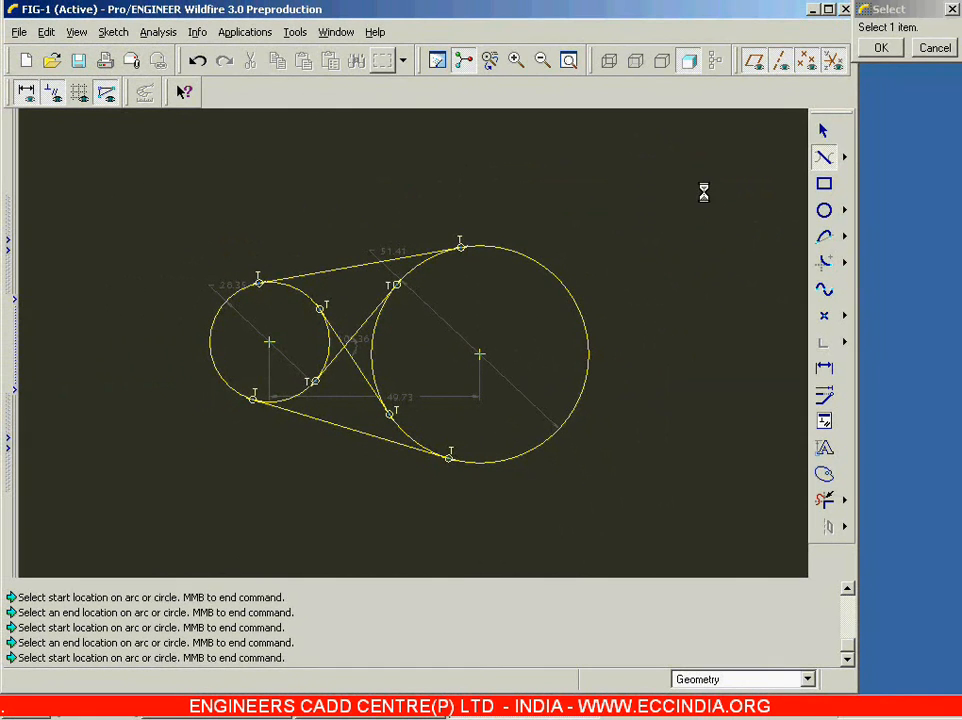
{"action": "middle_click", "coordinate": [660, 218]}
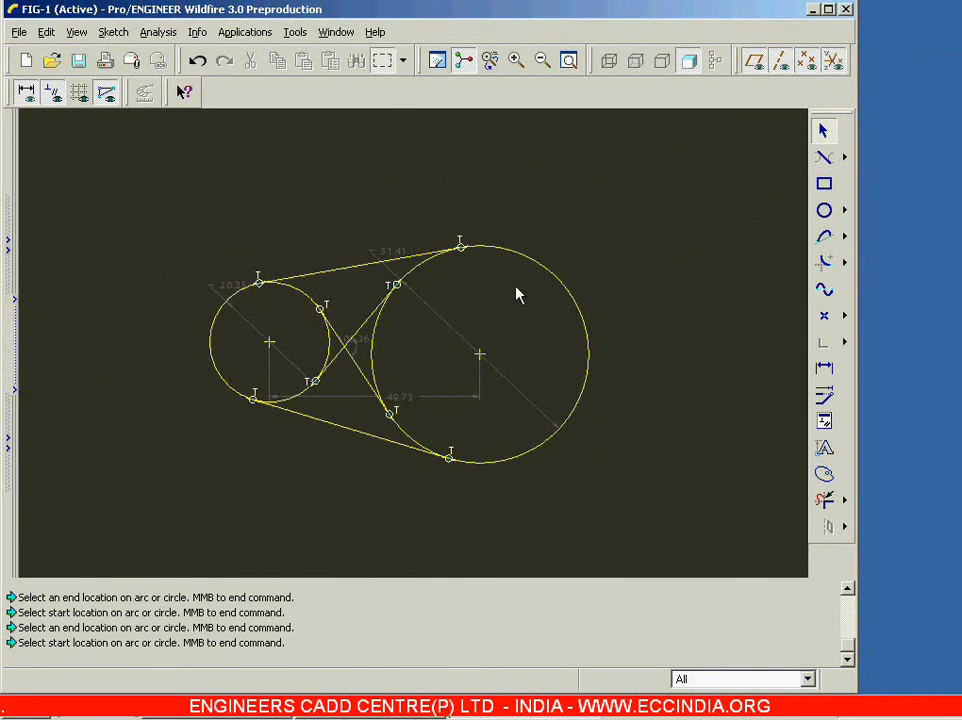
Step: Delete both circles and all four tangent lines from the sketch
{"action": "left_click_drag", "start_coordinate": [131, 198], "coordinate": [651, 510]}
{"action": "key", "text": "Delete"}
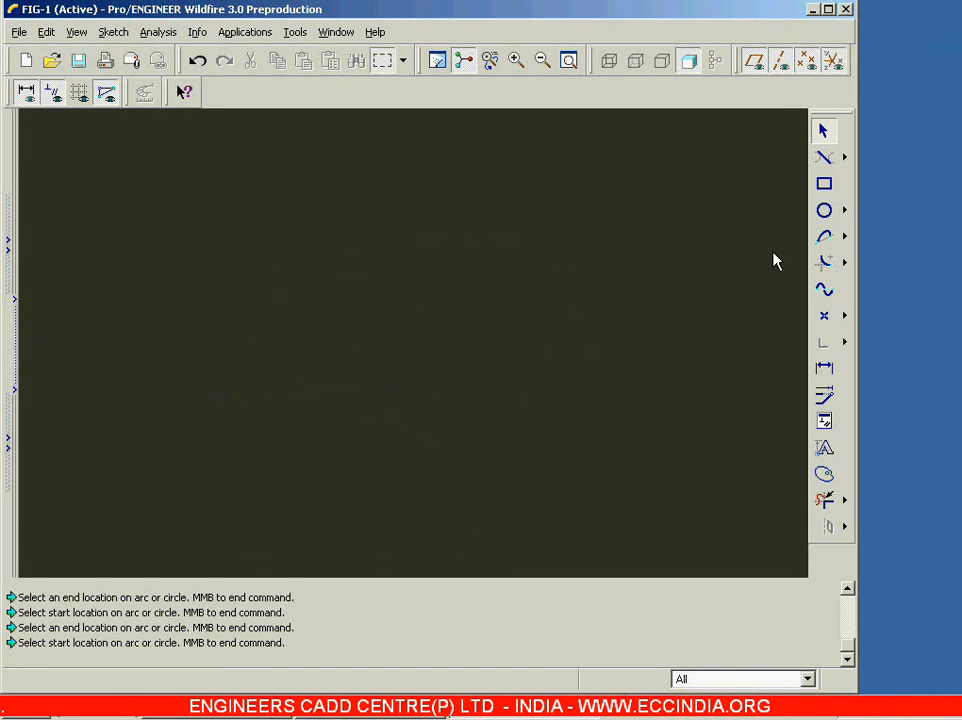
Step: Sketch a rectangle about 88.5 wide and 60.4 high in the middle of the empty sketch
{"action": "left_click", "coordinate": [846, 268]}
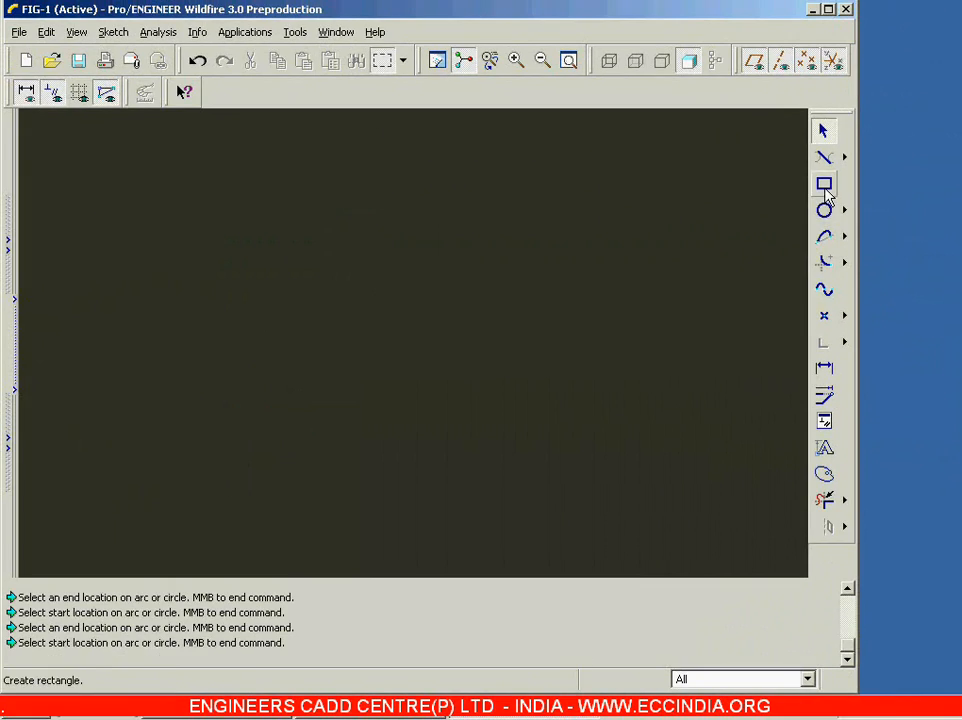
{"action": "left_click", "coordinate": [825, 190]}
{"action": "left_click", "coordinate": [221, 213]}
{"action": "left_click", "coordinate": [596, 467]}
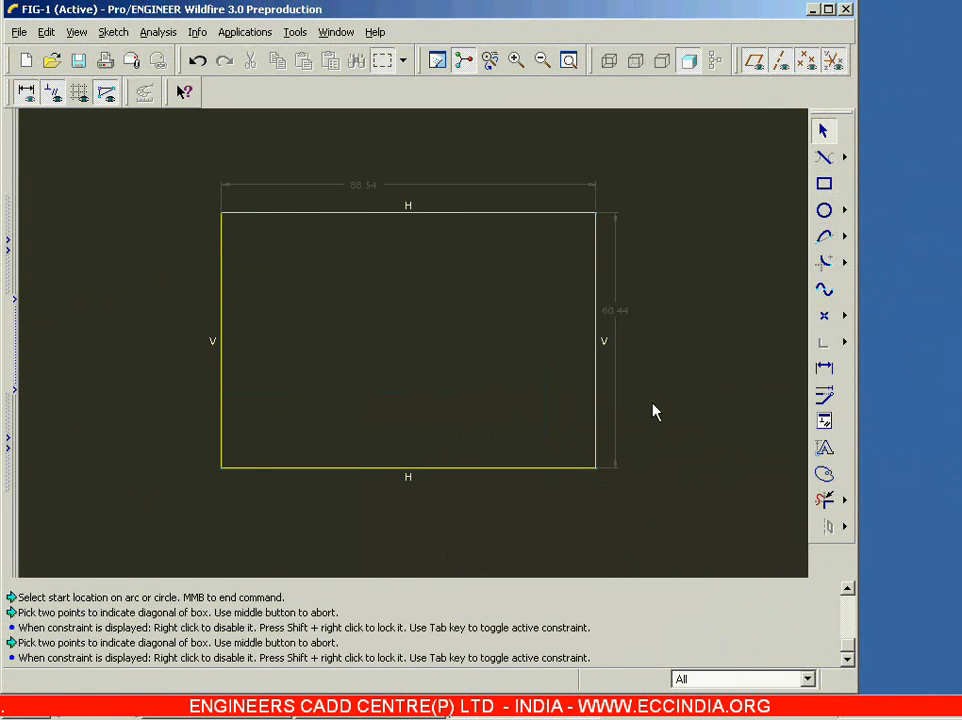
Step: Round the rectangle's upper-right corner with a circular fillet of about 19.85 radius between the top and right edges
{"action": "left_click", "coordinate": [845, 263]}
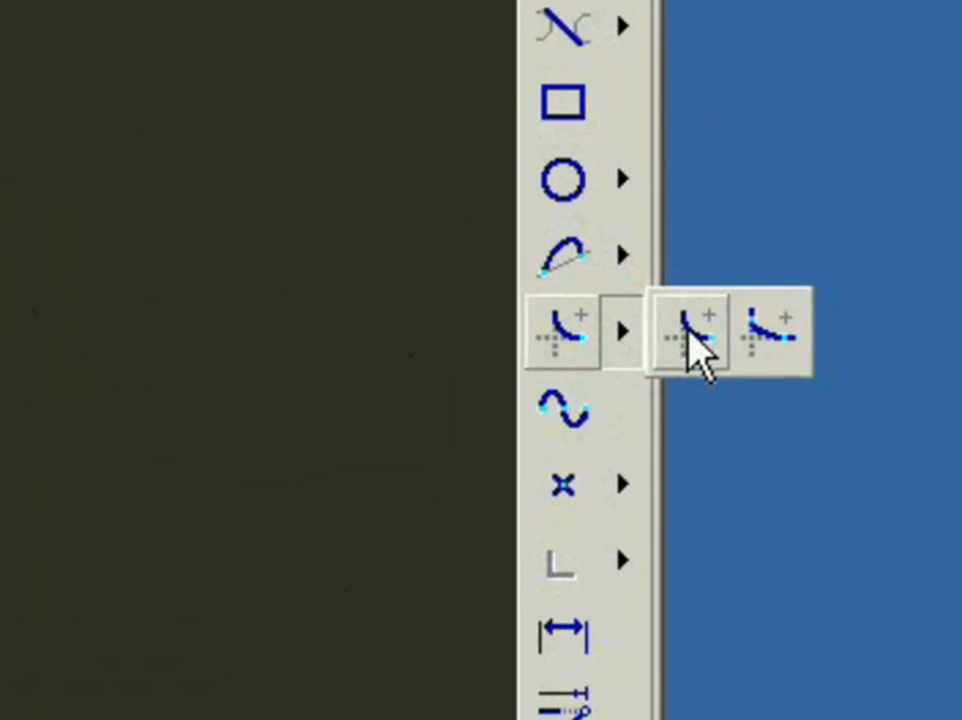
{"action": "left_click", "coordinate": [705, 335]}
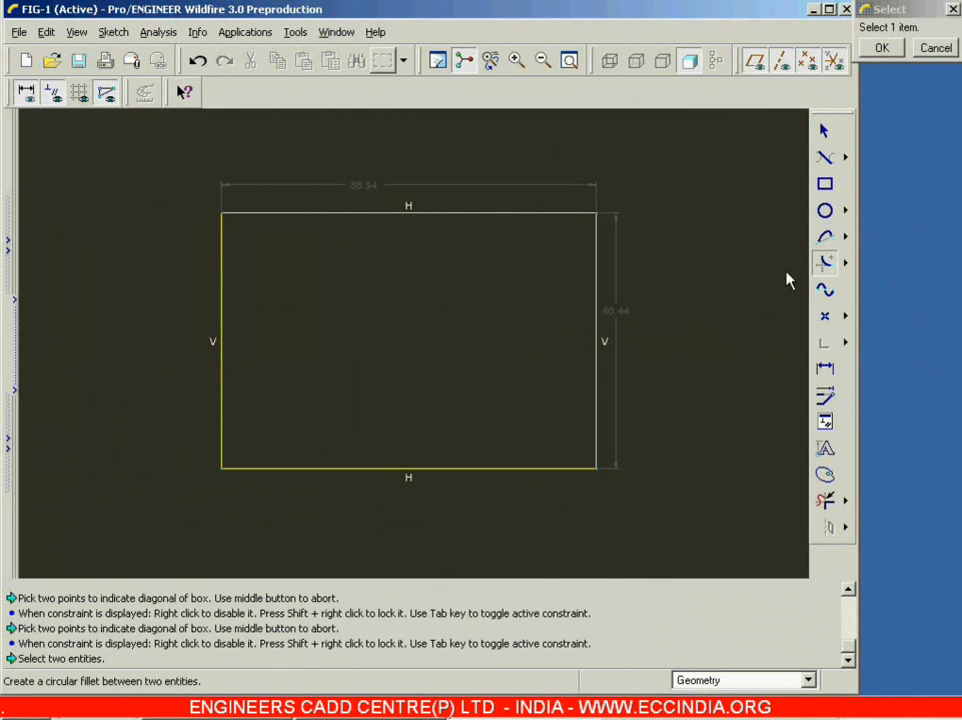
{"action": "left_click", "coordinate": [503, 213]}
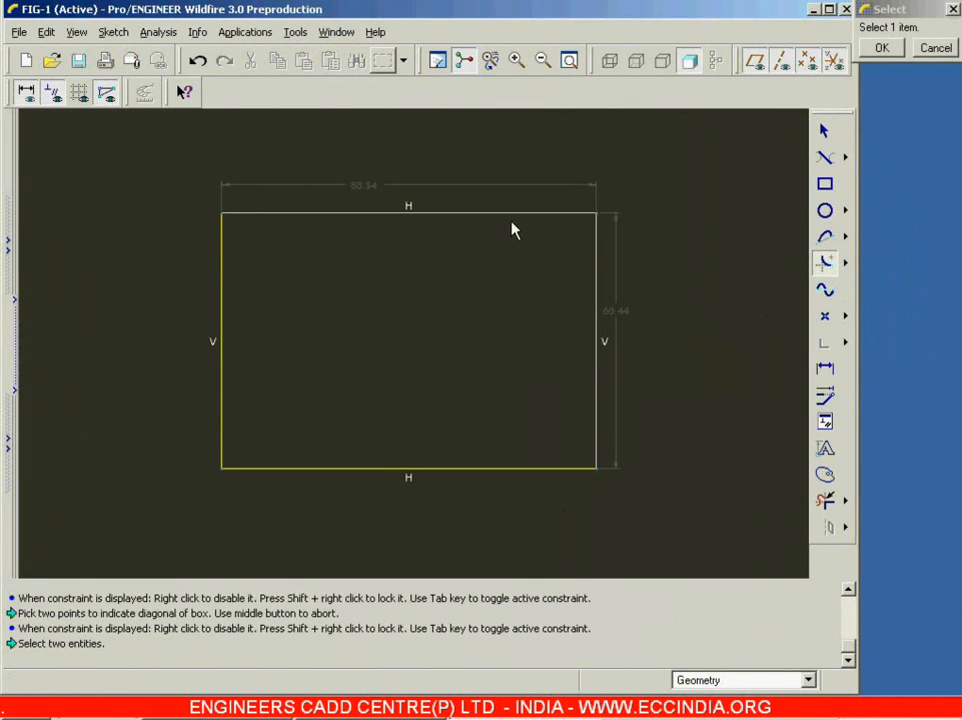
{"action": "left_click", "coordinate": [596, 313]}
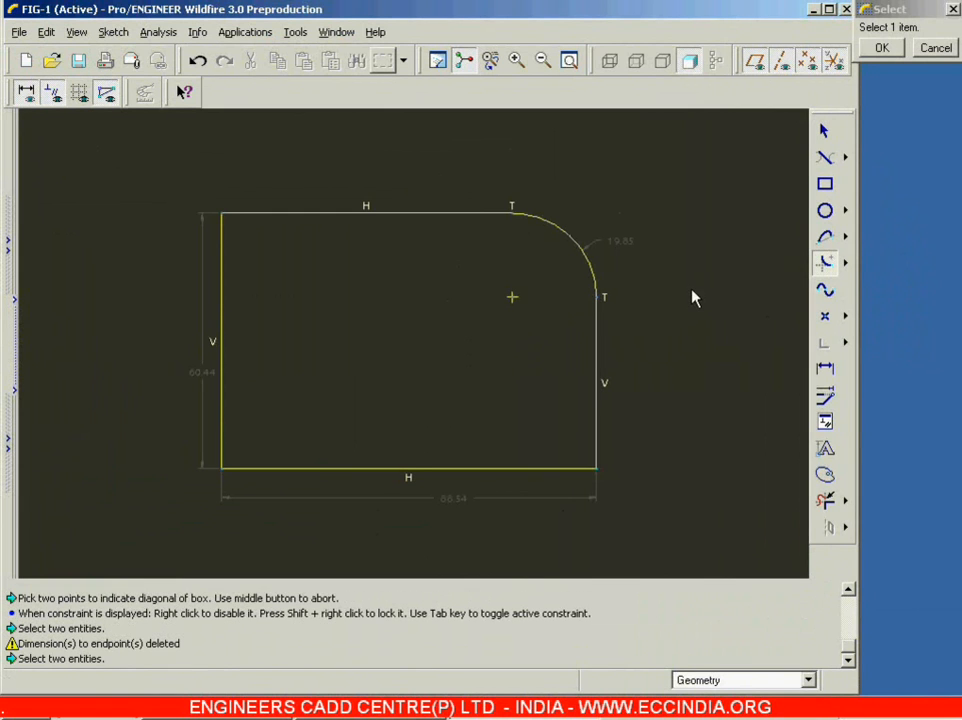
{"action": "left_click", "coordinate": [824, 131]}
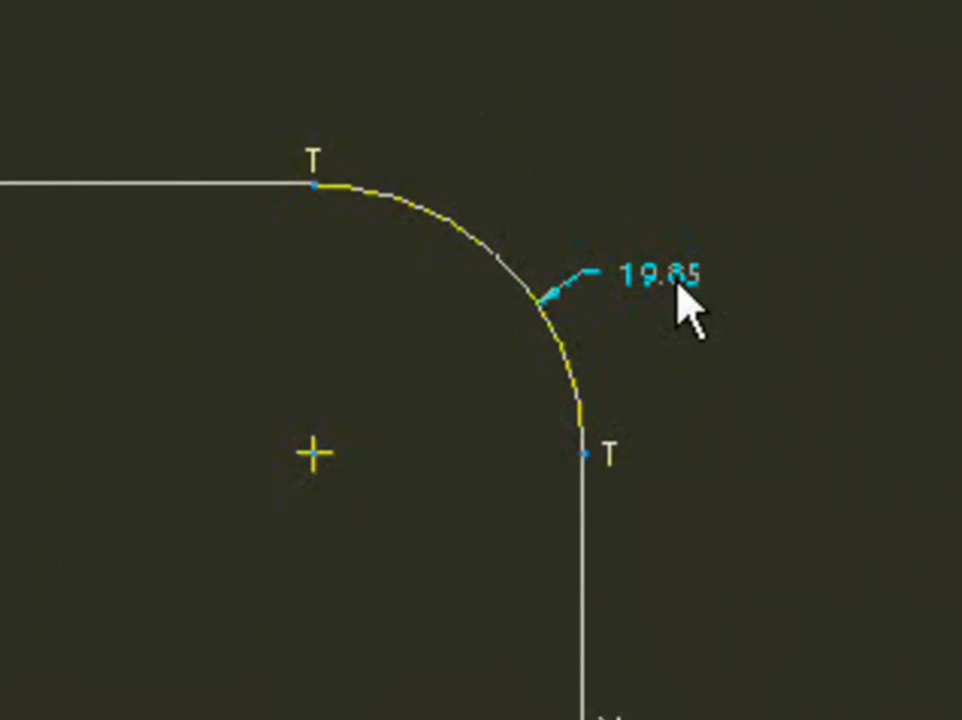
Step: Set the radius of the circular fillet at the rectangle's upper-right corner to 5
{"action": "double_click", "coordinate": [678, 283]}
{"action": "type", "text": "5"}
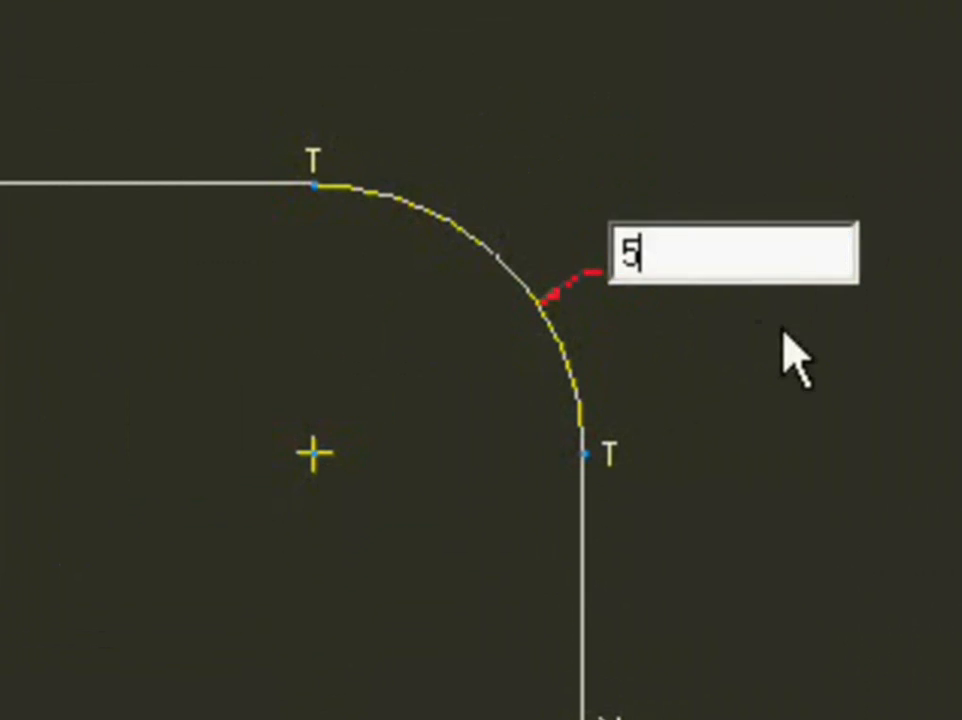
{"action": "key", "text": "Return"}
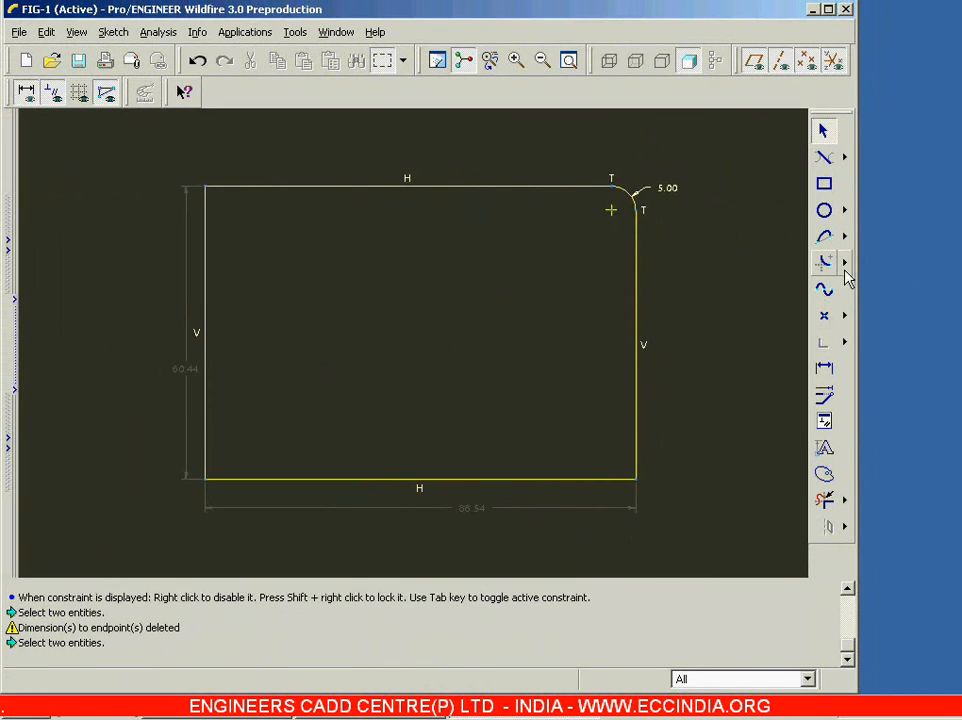
Step: Round the rectangle's lower-right corner with an elliptical fillet about 12.56 high between the bottom and right edges
{"action": "left_click", "coordinate": [844, 264]}
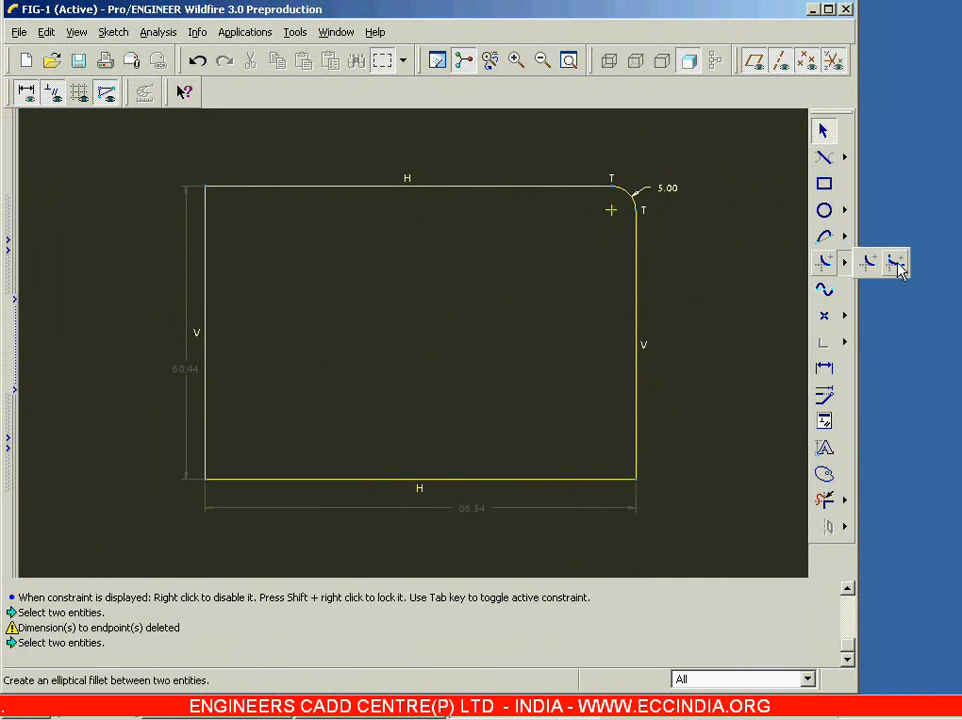
{"action": "left_click", "coordinate": [896, 262]}
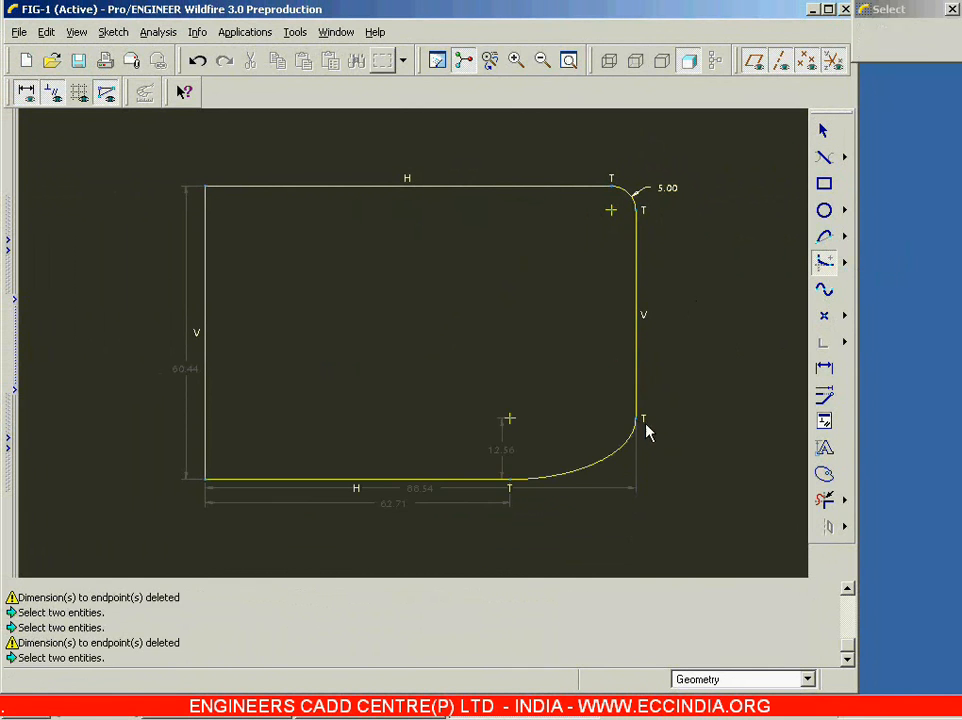
{"action": "left_click", "coordinate": [640, 428]}
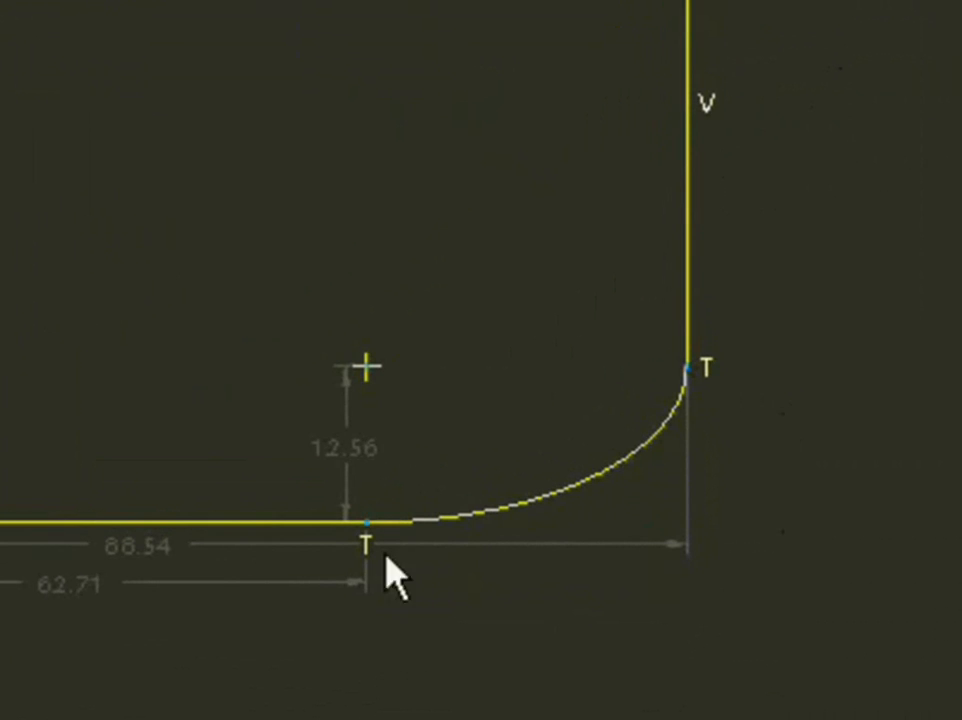
Step: Set the vertical distance from the bottom edge to the elliptical fillet's center to 5
{"action": "double_click", "coordinate": [354, 454]}
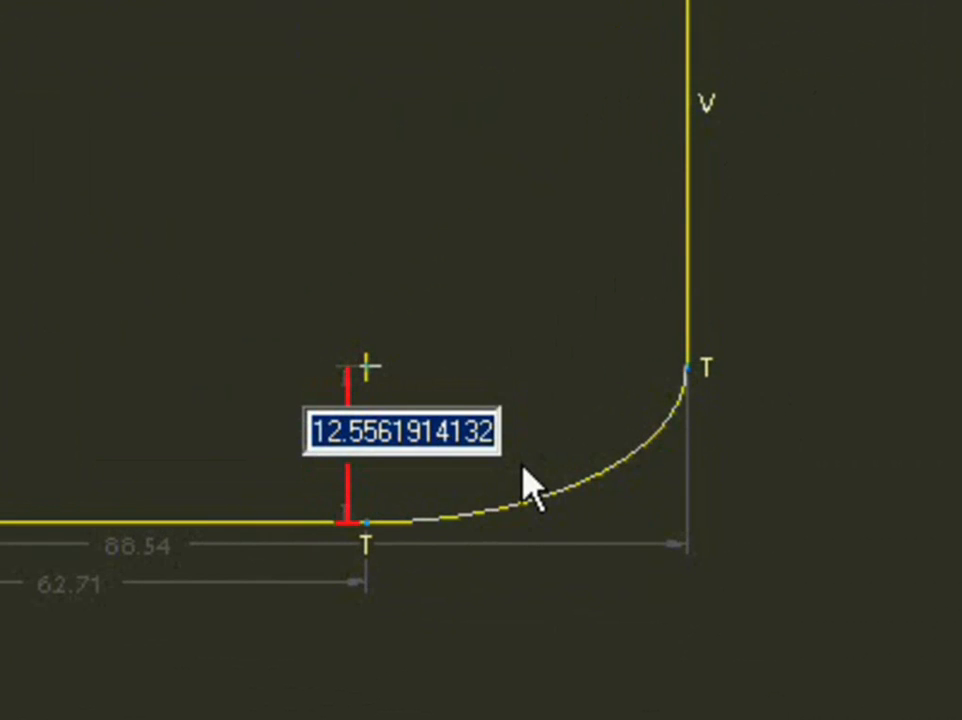
{"action": "type", "text": "5"}
{"action": "key", "text": "Return"}
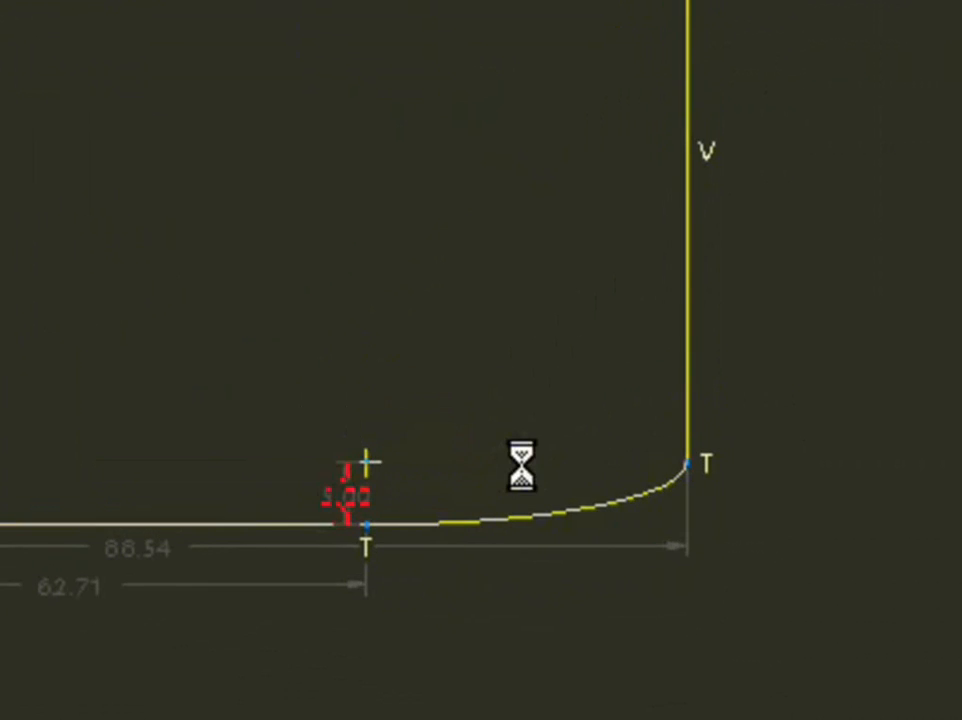